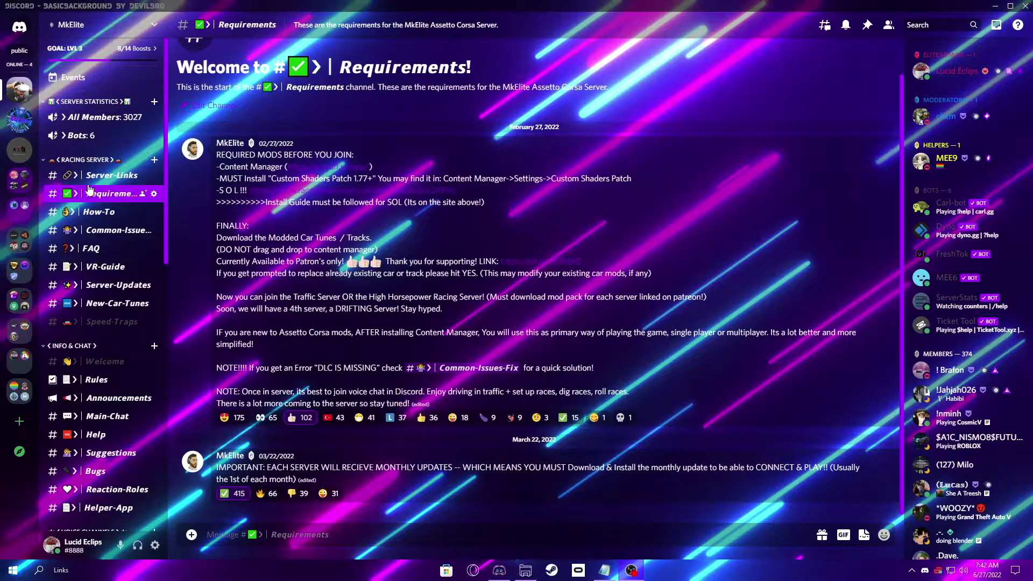
Step: Follow the Discord server's Requirements channel to the Content Manager site and download latest.zip directly to the Desktop
left_click(111, 175)
left_click(107, 193)
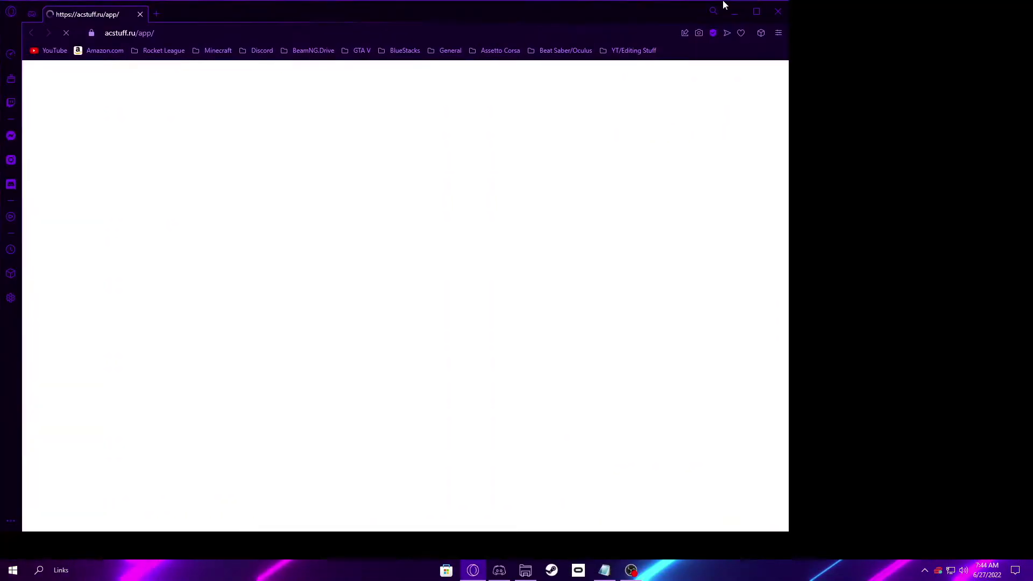
double_click(723, 4)
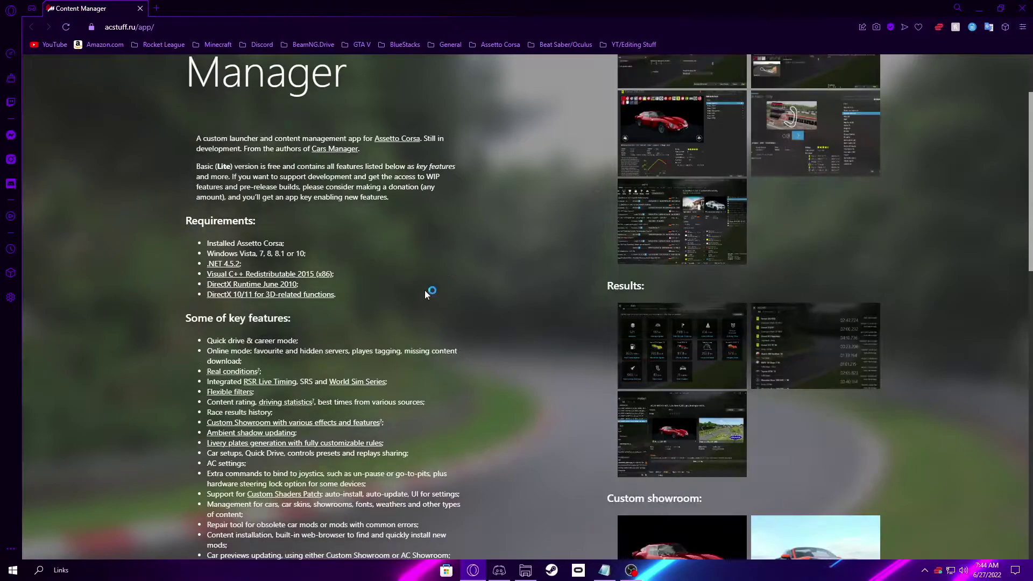
scroll(424, 294, "down", 6)
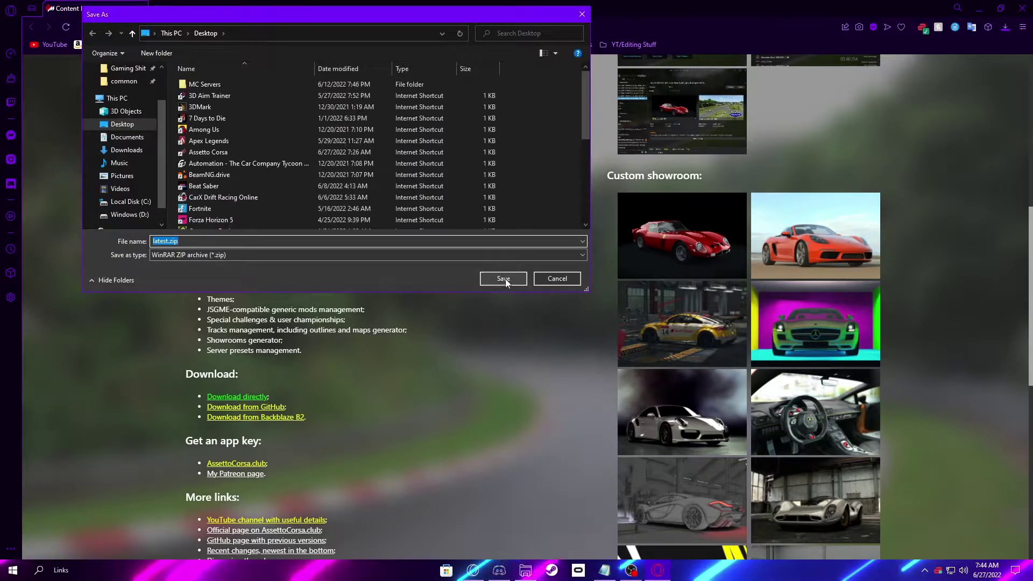
left_click(504, 279)
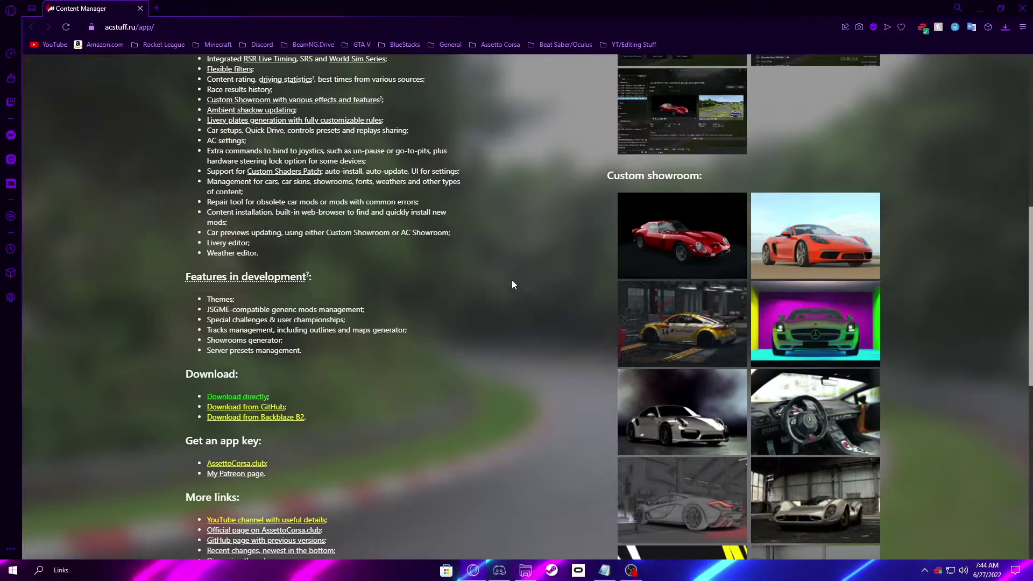
Step: Switch to File Explorer and look through the Desktop and Downloads folders for the downloaded latest.zip archive
left_click(979, 8)
left_click(525, 570)
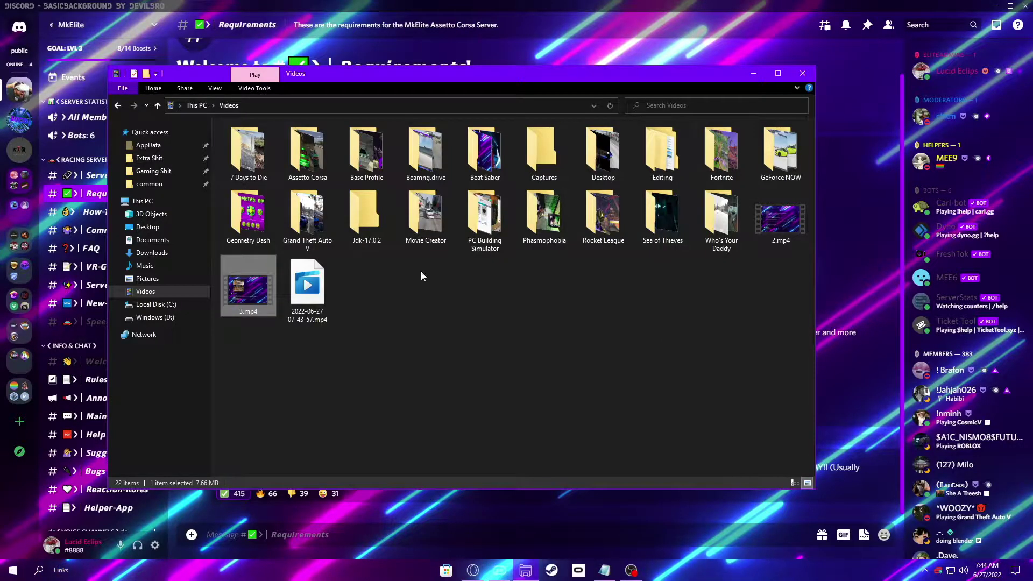
left_click(147, 227)
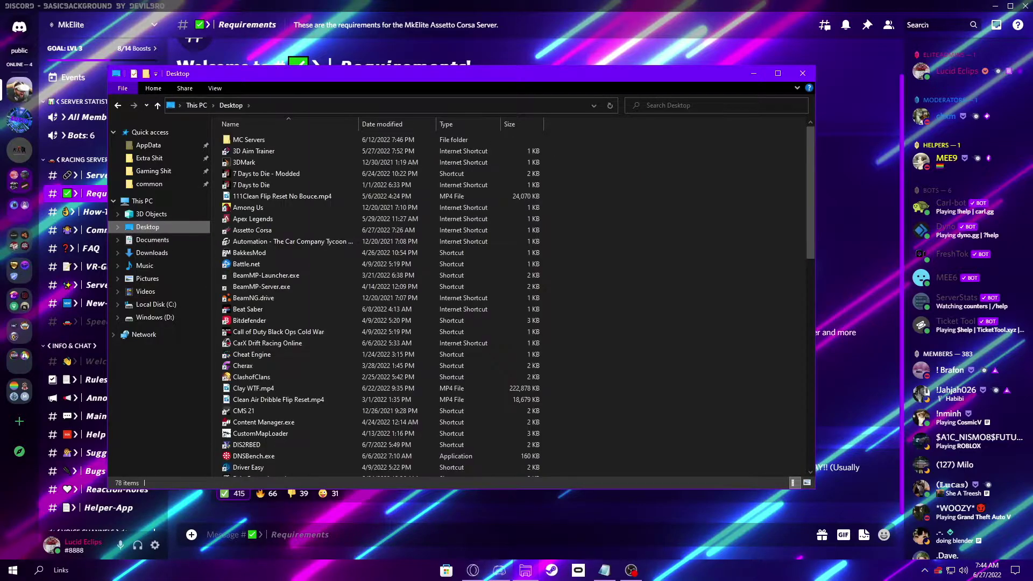
left_click(996, 11)
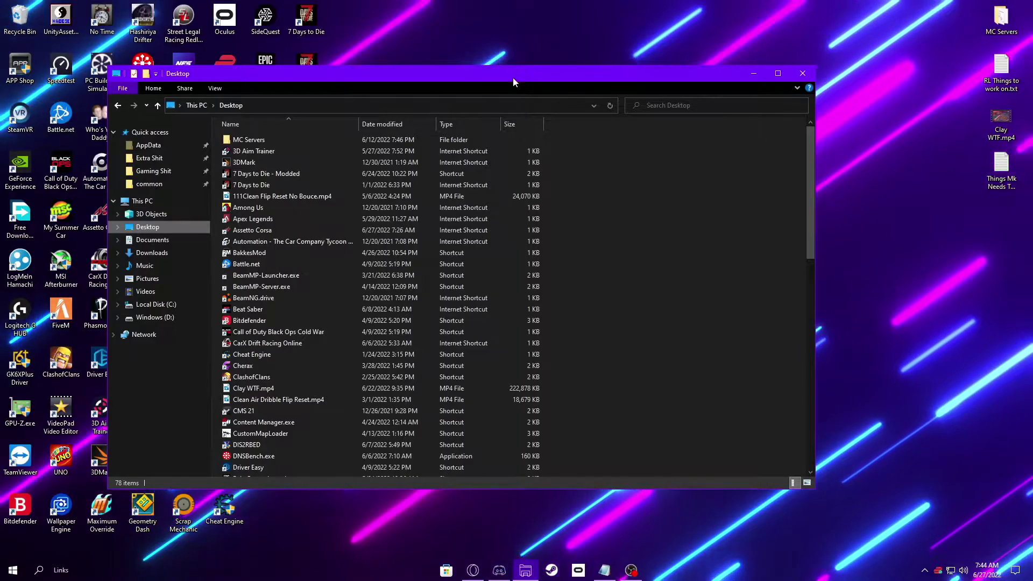
left_click_drag(512, 77, 839, 71)
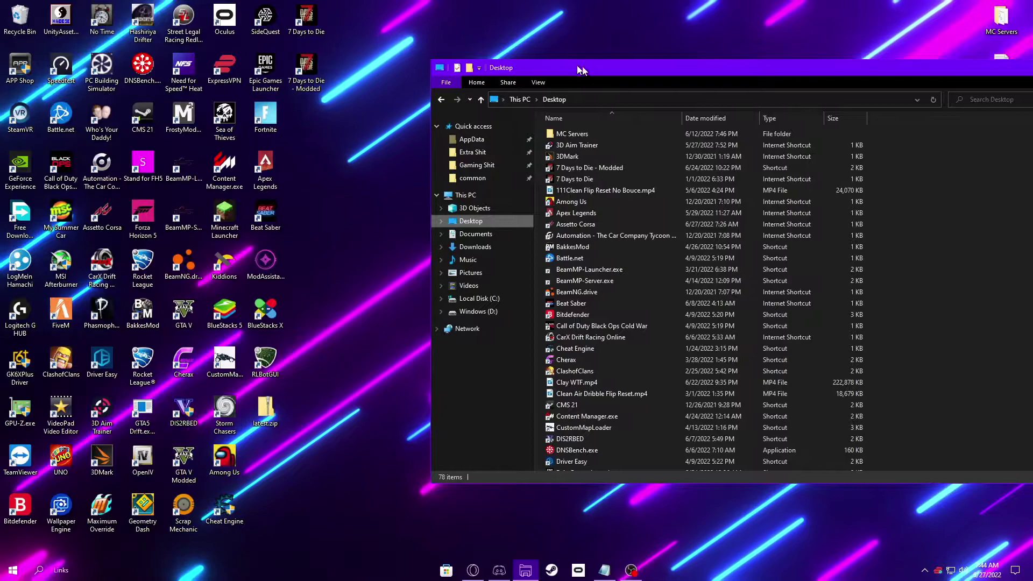
left_click_drag(592, 67, 486, 60)
left_click(370, 240)
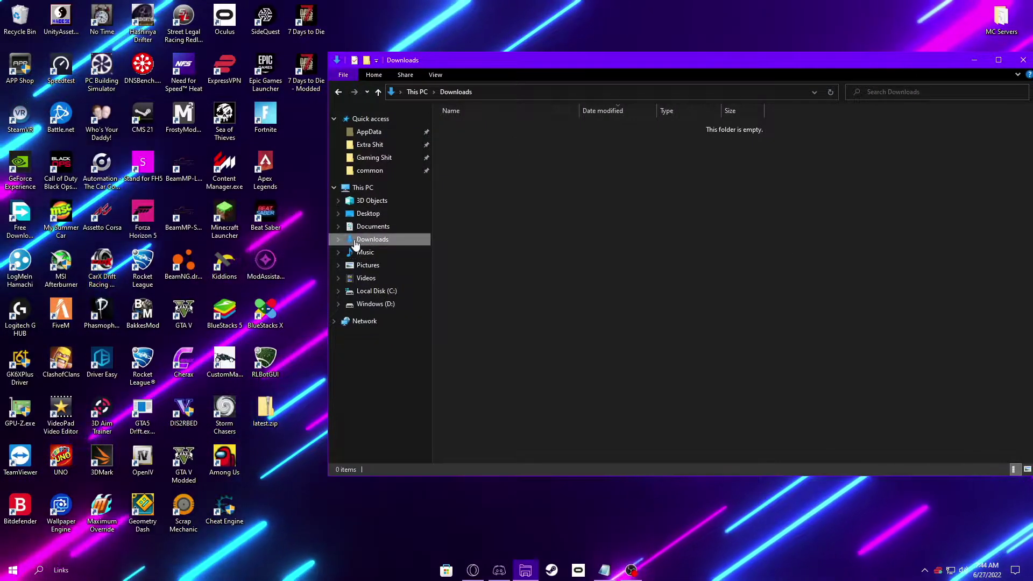
left_click(384, 213)
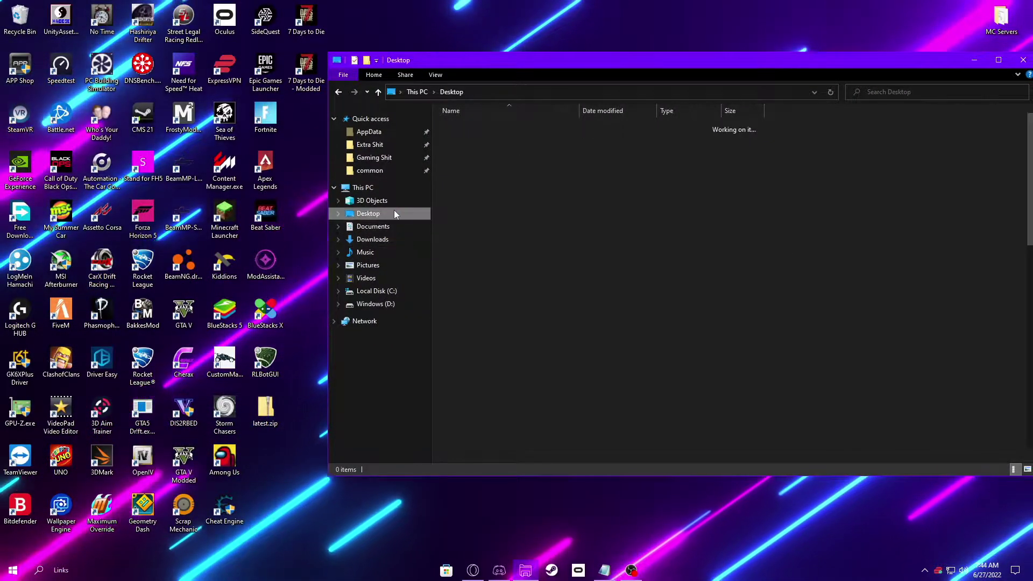
left_click(349, 255)
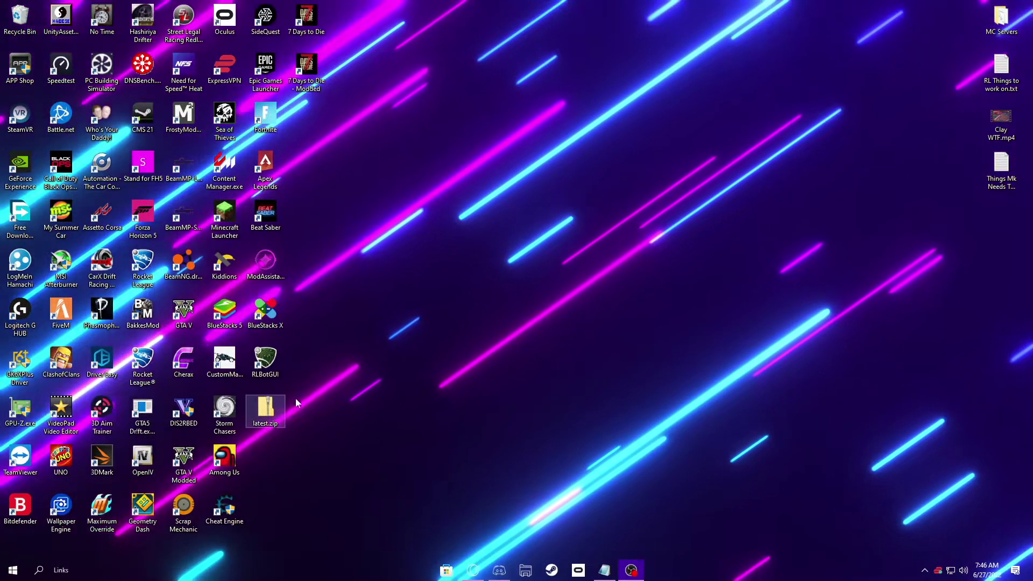
Step: Extract all files from latest.zip into a folder named latest on the desktop
right_click(272, 406)
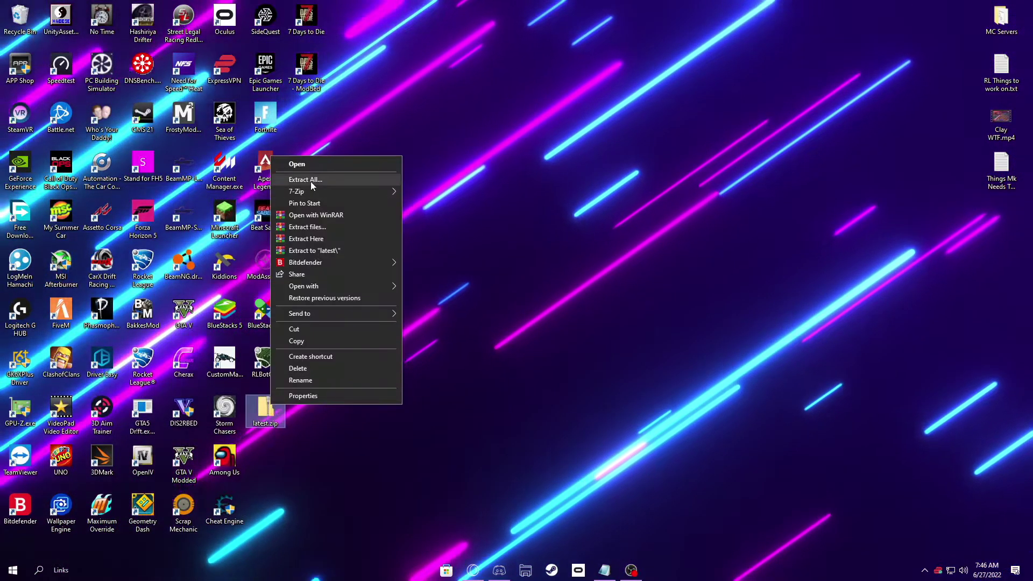
left_click(610, 433)
left_click(613, 387)
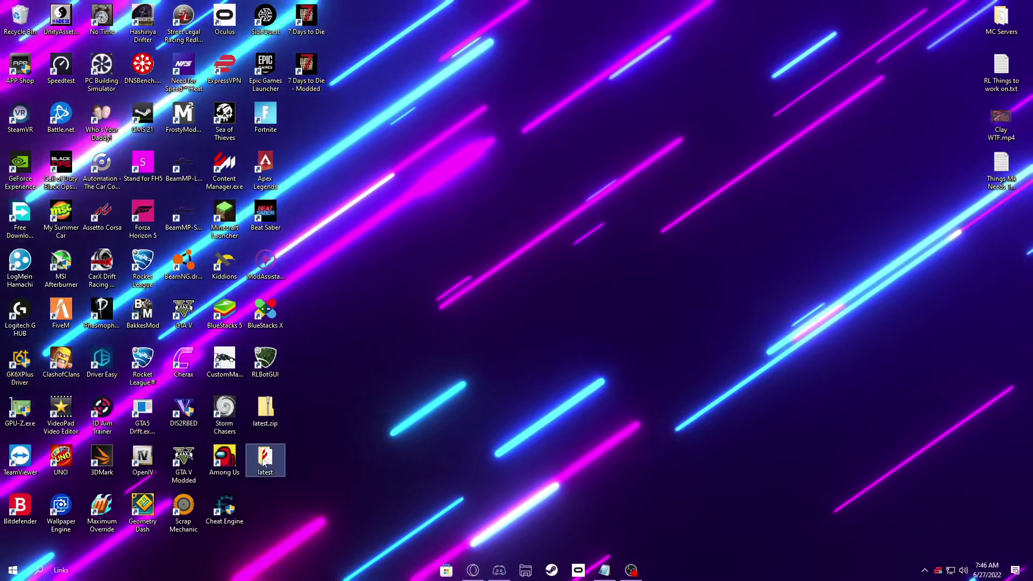
Step: Open the extracted latest folder and launch Content Manager.exe
double_click(262, 460)
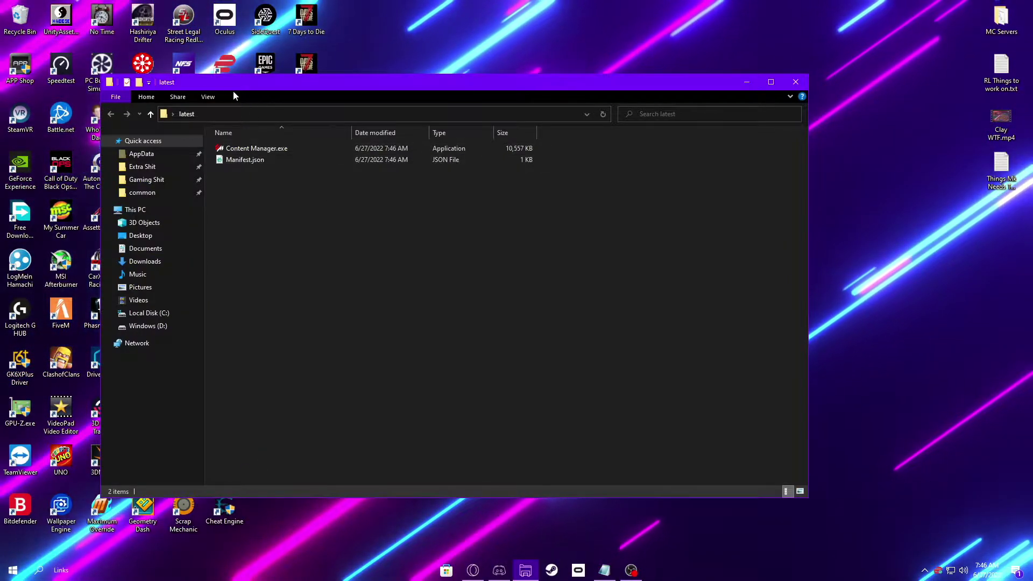
left_click_drag(233, 96, 362, 69)
left_click(369, 153)
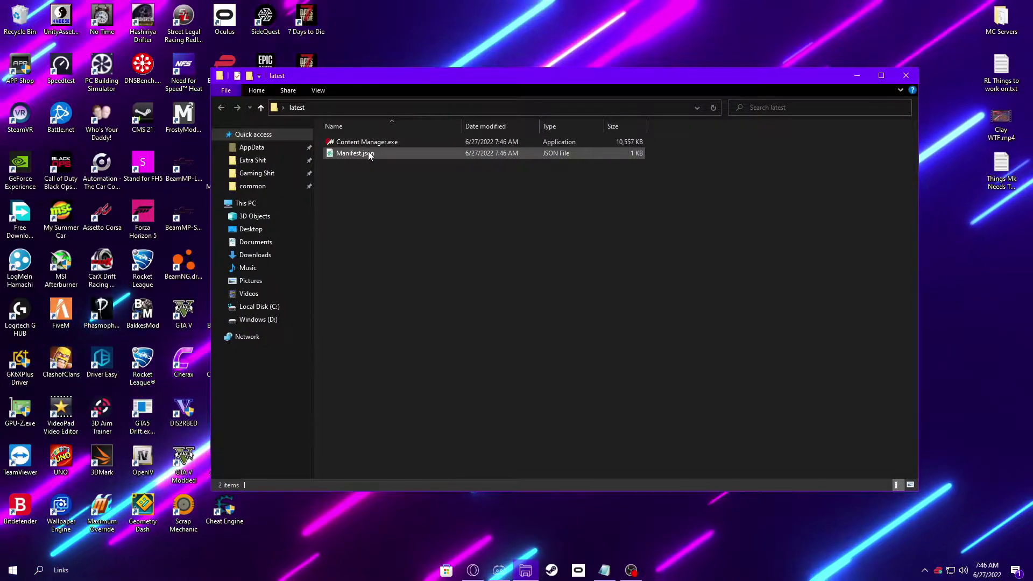
left_click(389, 144)
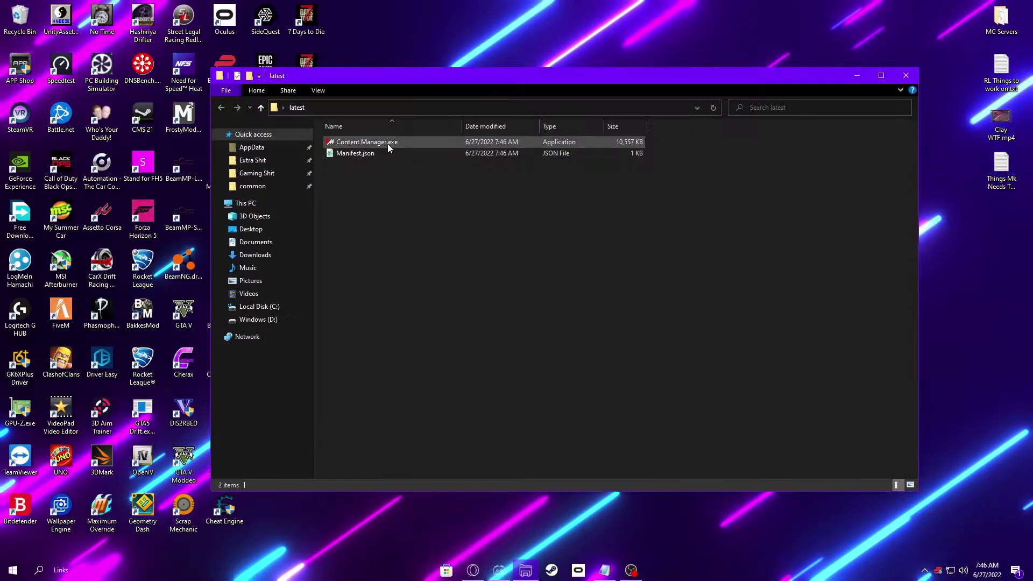
double_click(407, 141)
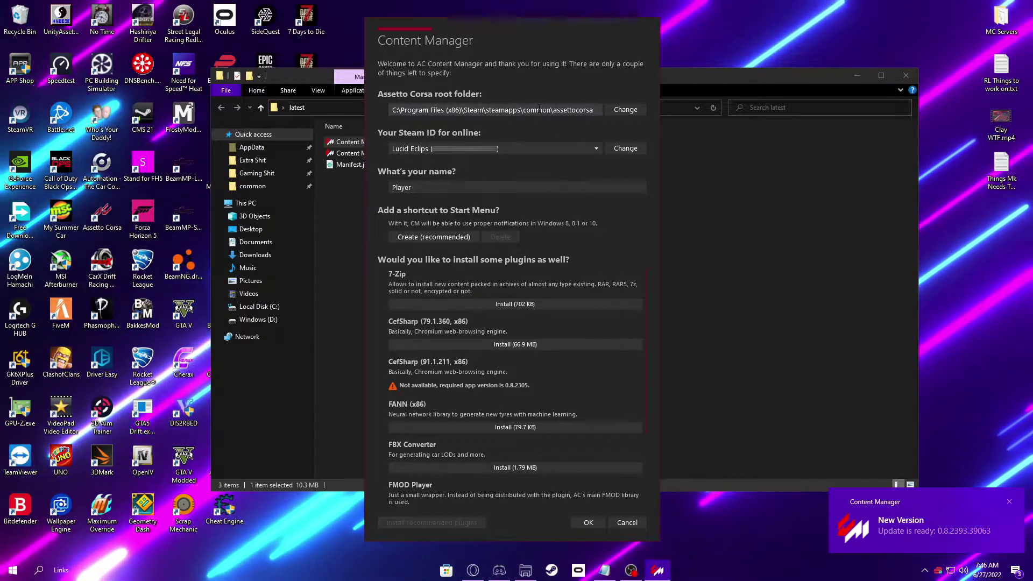
left_click_drag(590, 109, 390, 109)
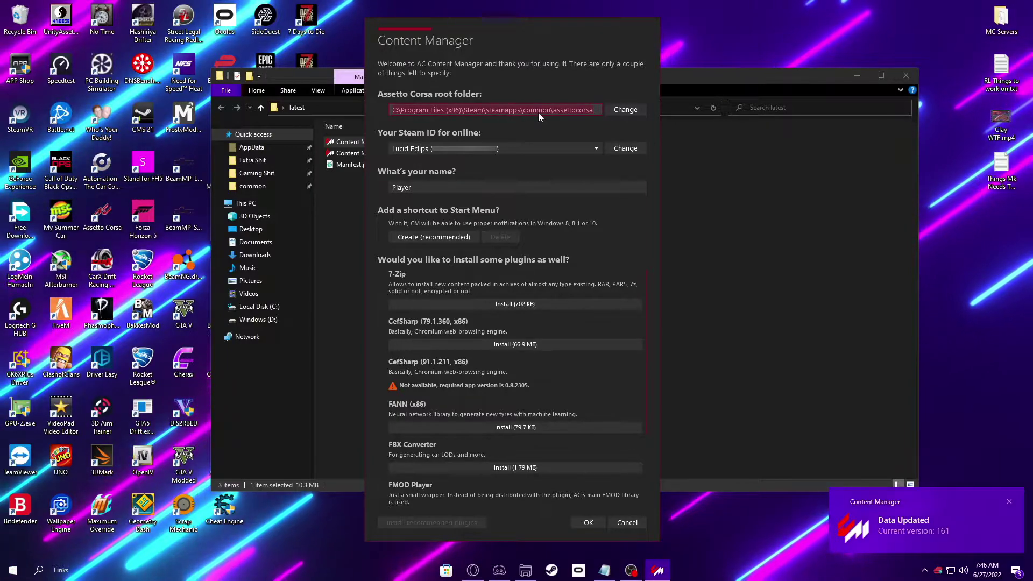
left_click(629, 112)
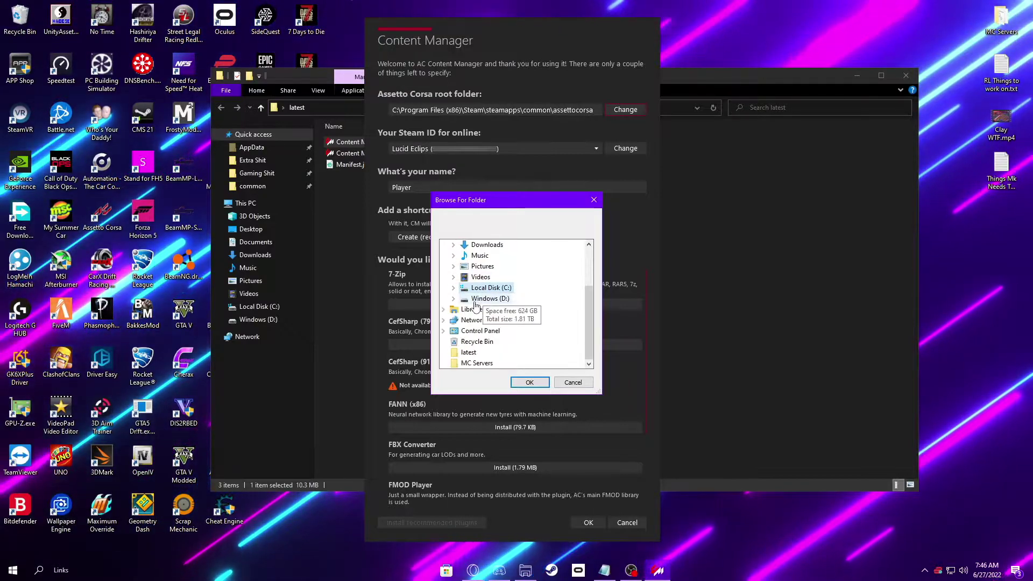
double_click(502, 297)
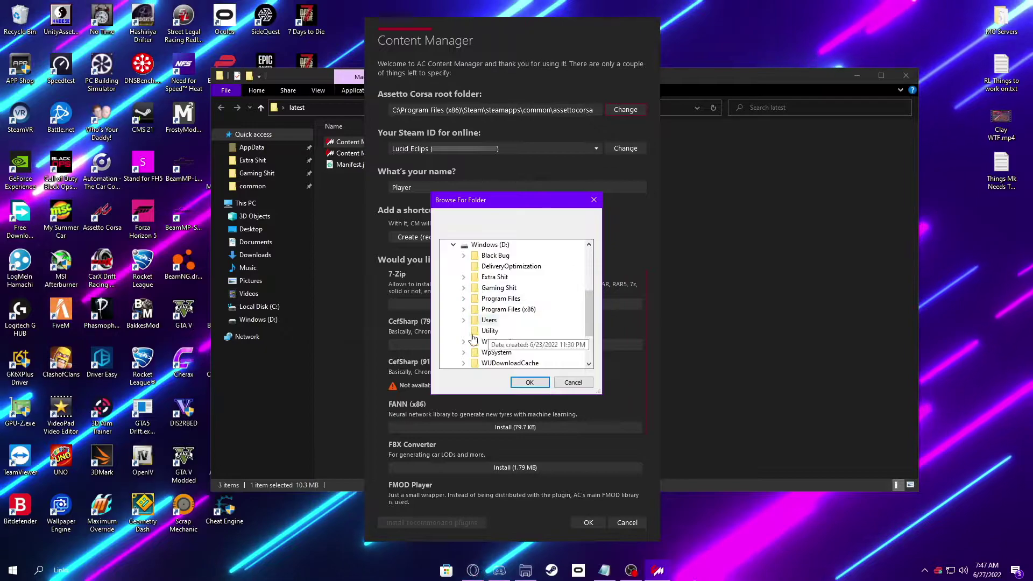
scroll(473, 337, "down", 1)
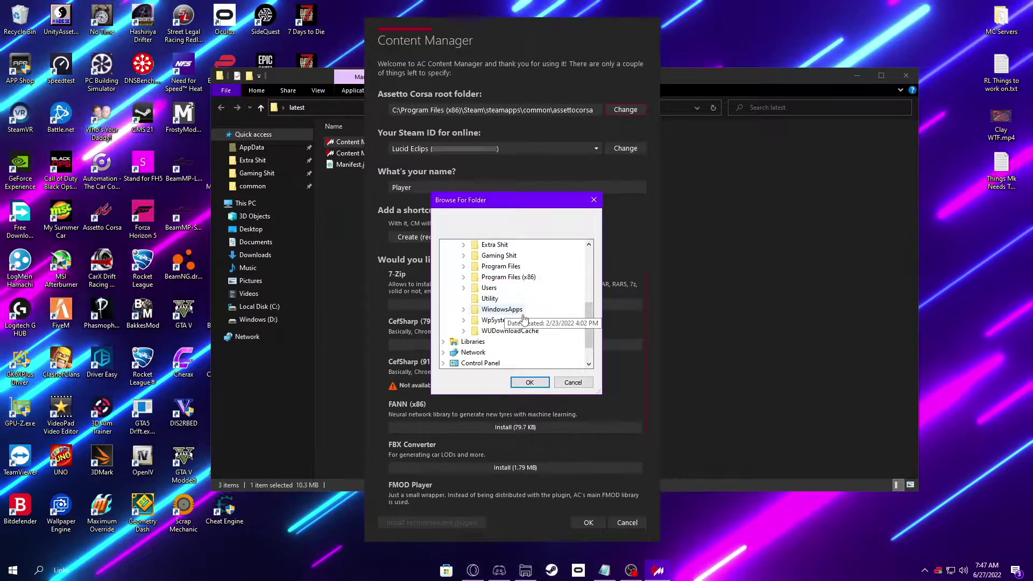
scroll(501, 290, "up", 1)
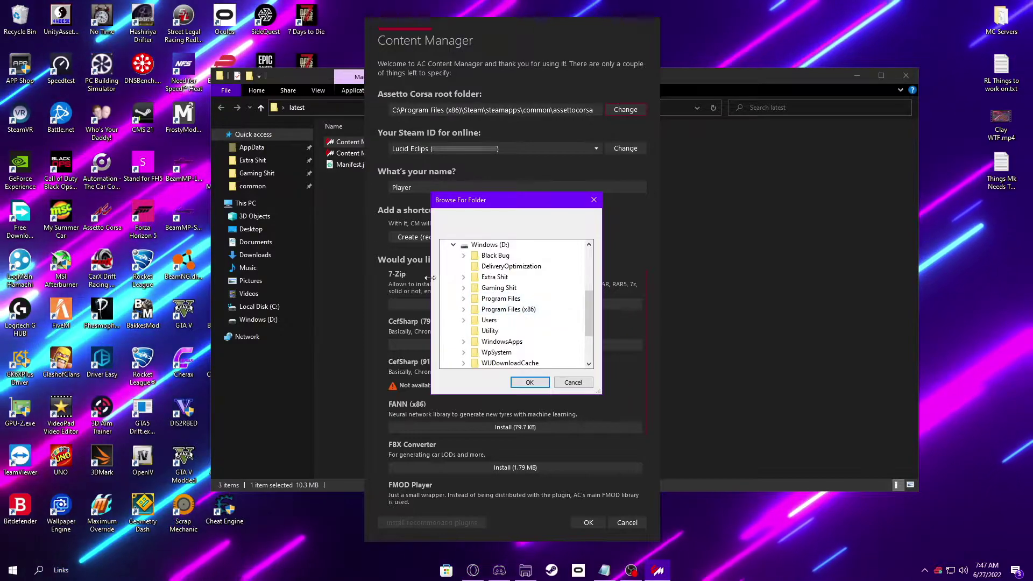
key("Escape")
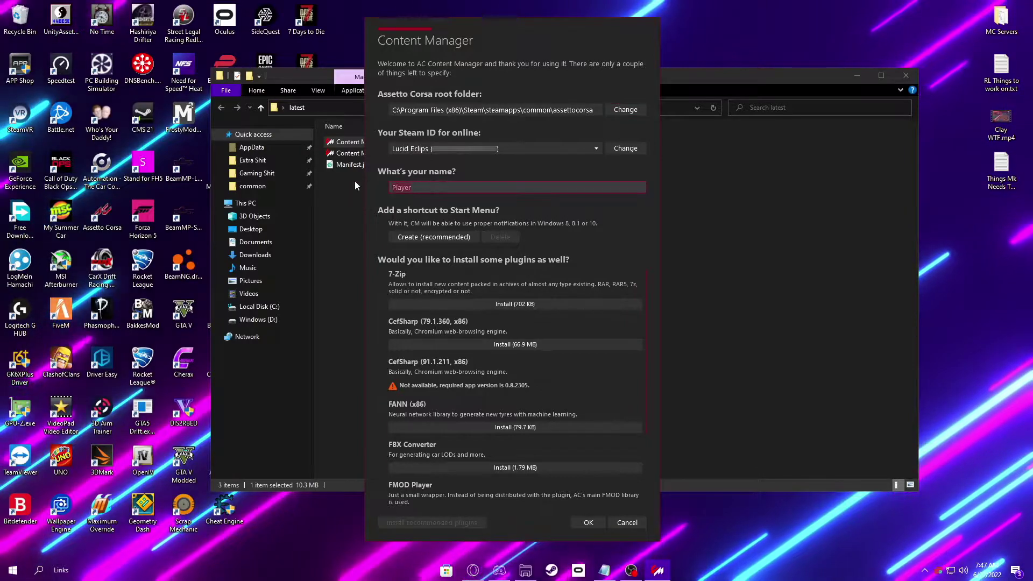
Step: Replace the default player name in the Content Manager setup with the player's own display name
left_click(471, 184)
type("Lu")
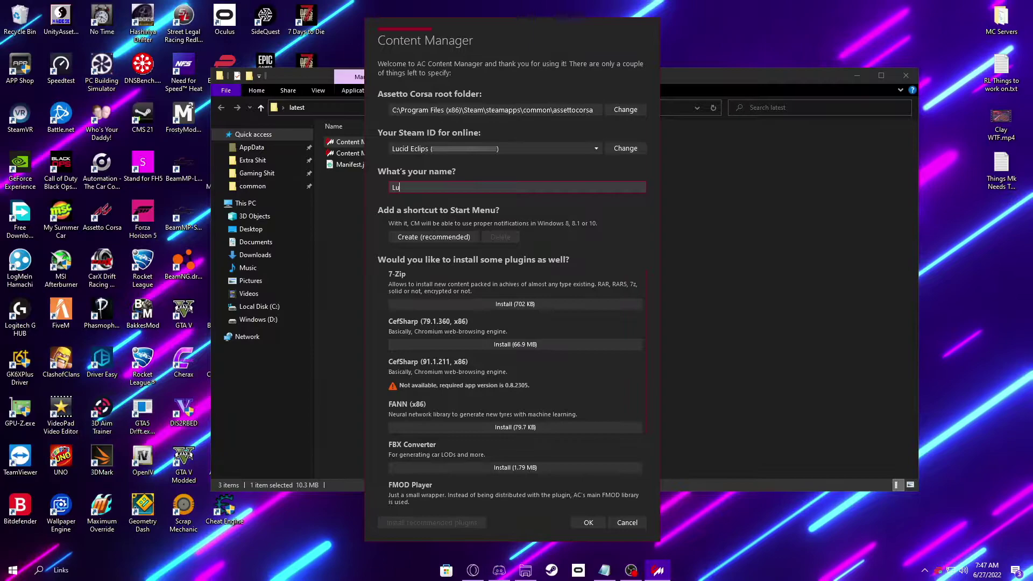
type("cid El")
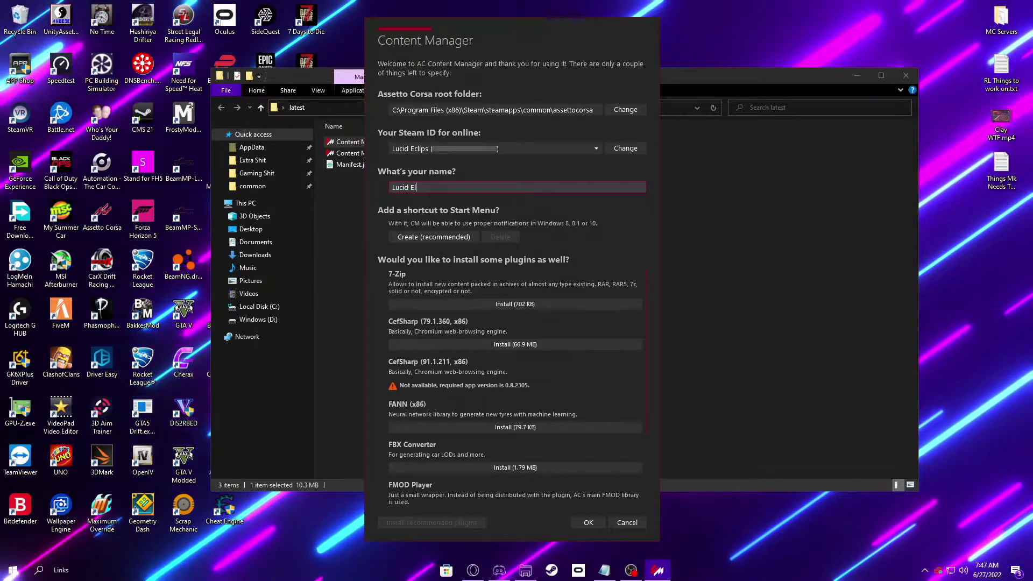
key("BackSpace")
type("clips")
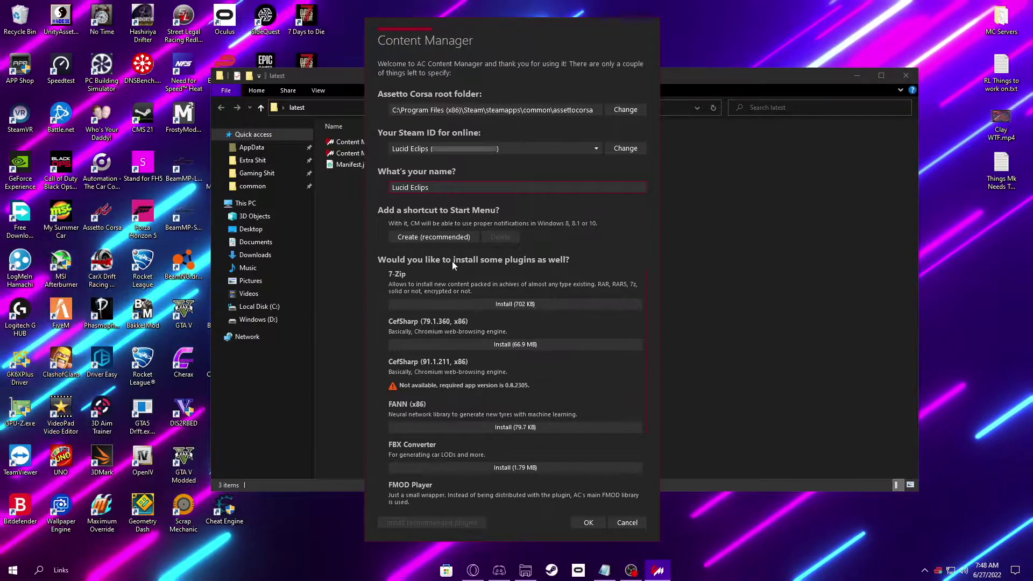
Step: Install the 7-Zip and CefSharp (79.1.360, x86) plugins
left_click(498, 305)
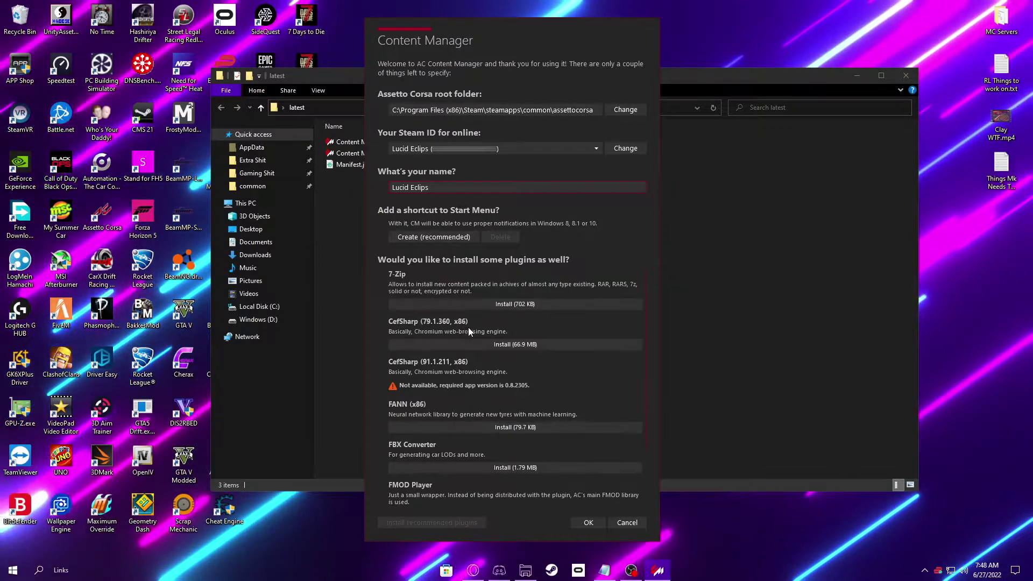
left_click(488, 344)
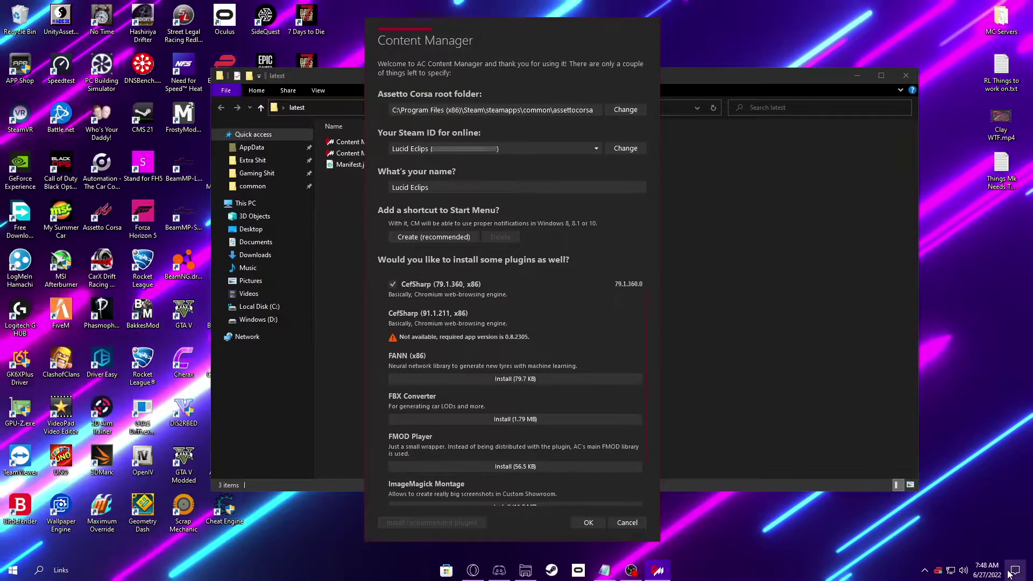
Step: Open both Content Manager New Version notifications in the Windows notification center, then return to the setup window
left_click(1015, 569)
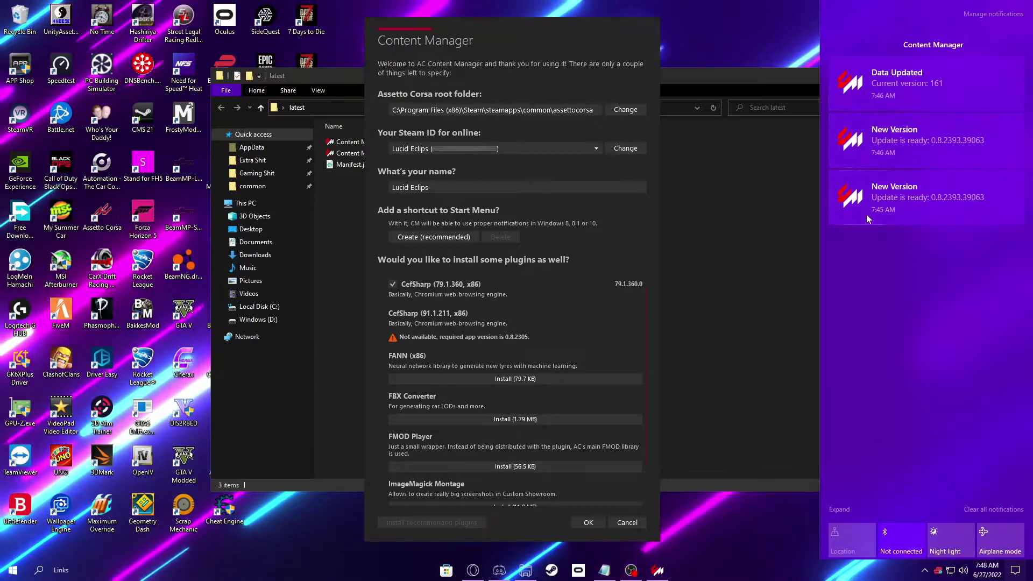
left_click(876, 139)
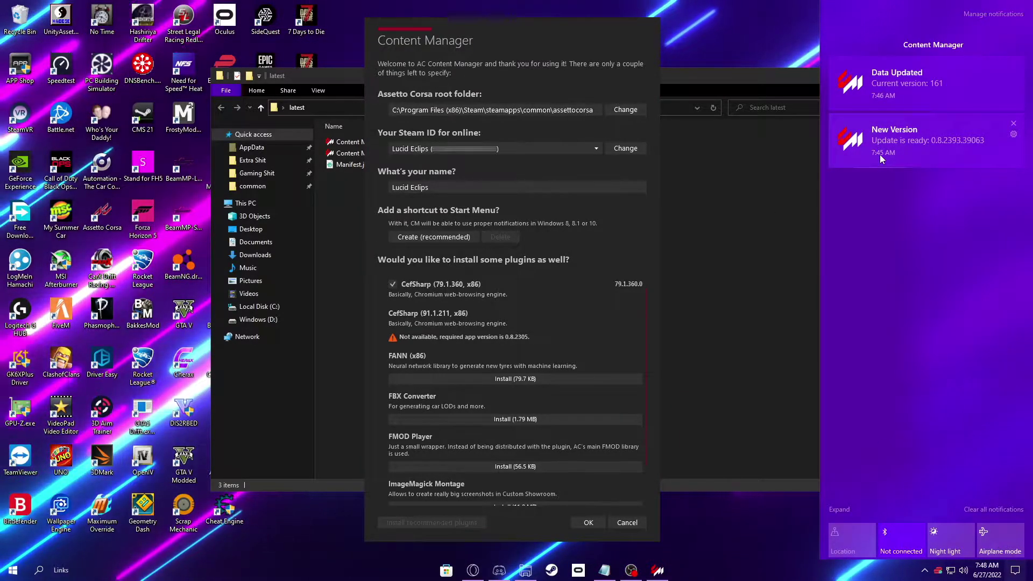
left_click(880, 154)
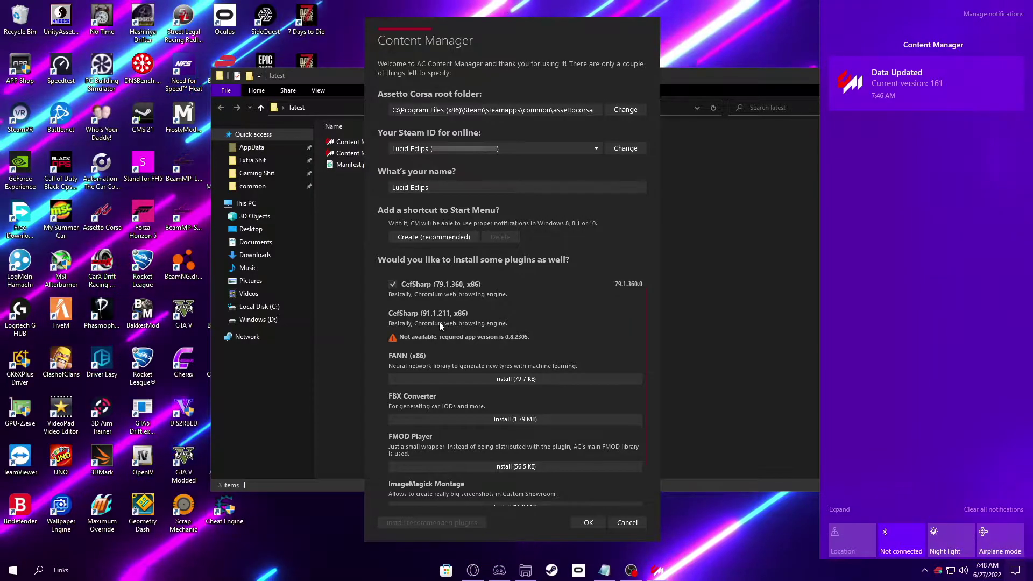
left_click(559, 260)
Step: Install the FANN (x86), FBX Converter, FMOD Player, ImageMagick Montage and Magick.NET (7.0.4, x86) plugins
scroll(404, 354, "down", 2)
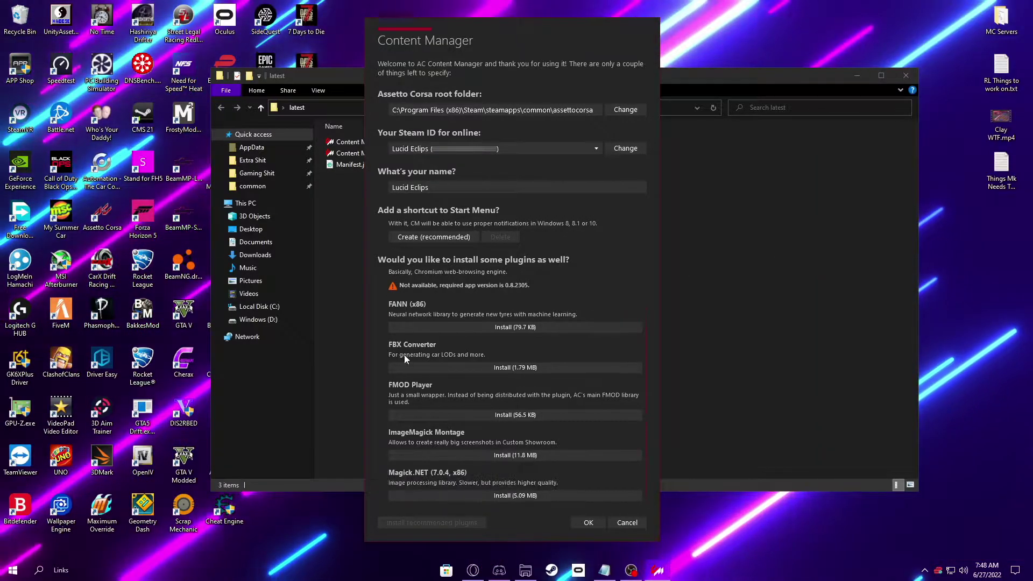
scroll(550, 367, "up", 2)
left_click(541, 376)
left_click(521, 405)
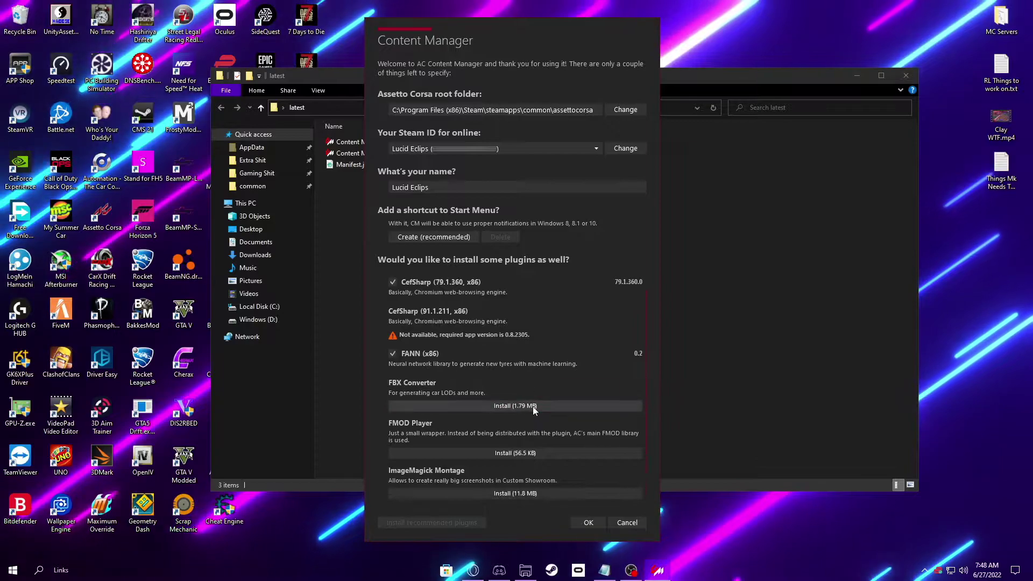
left_click(538, 446)
left_click(533, 471)
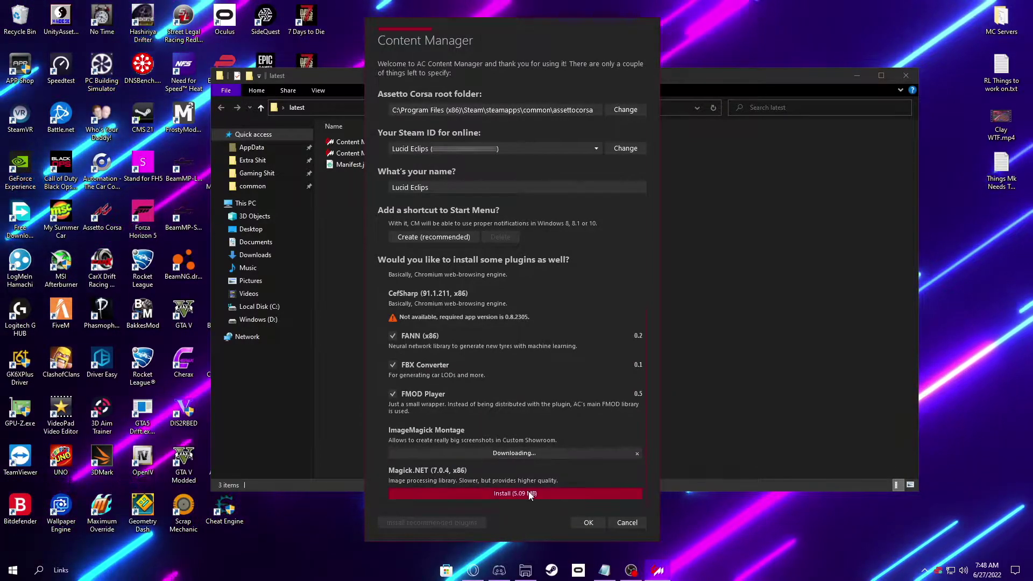
left_click(564, 492)
scroll(473, 395, "up", 1)
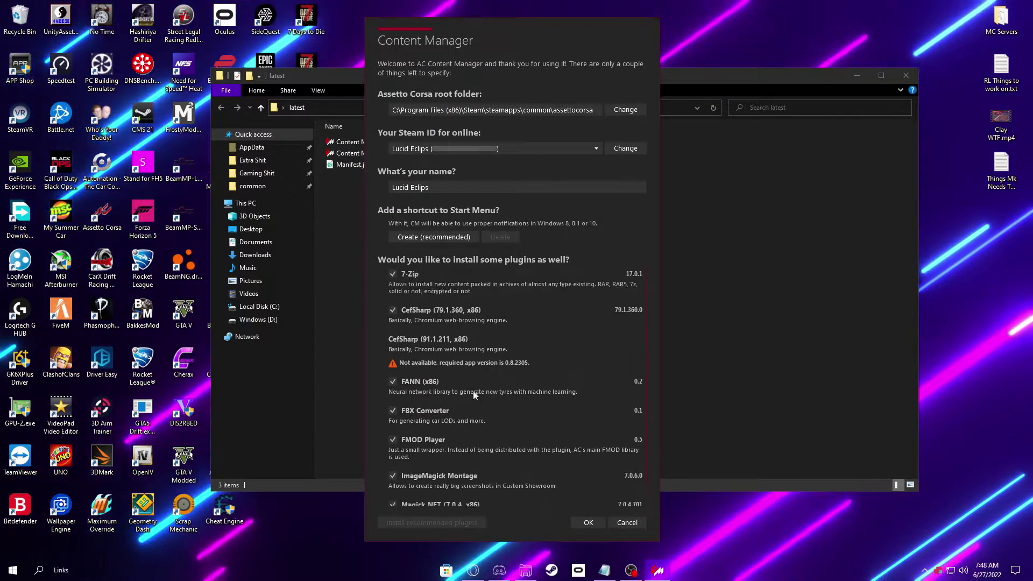
Step: Accept the Content Manager setup choices, then reposition and maximize the main window
scroll(634, 439, "down", 1)
left_click(589, 526)
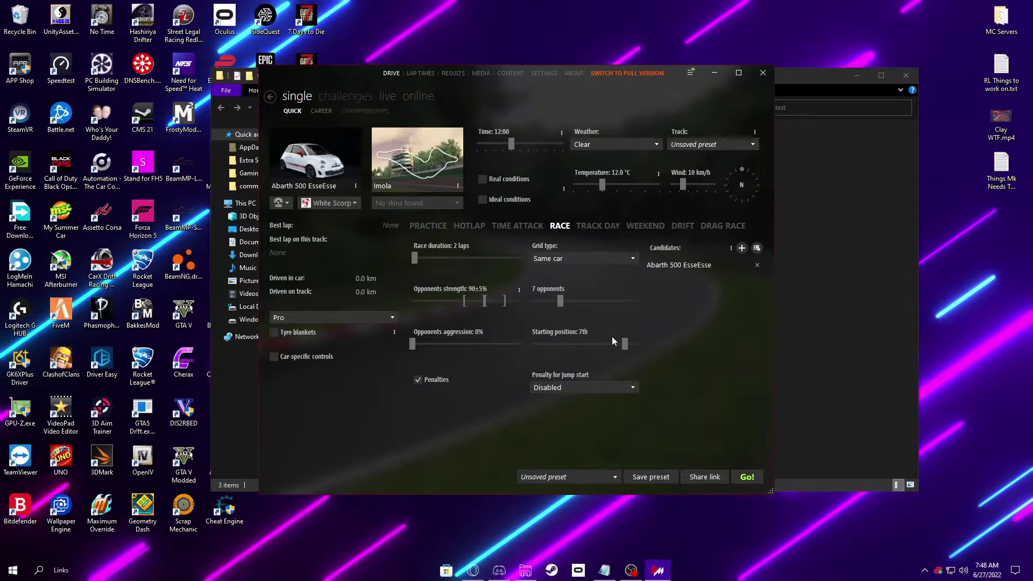
left_click_drag(336, 69, 392, 75)
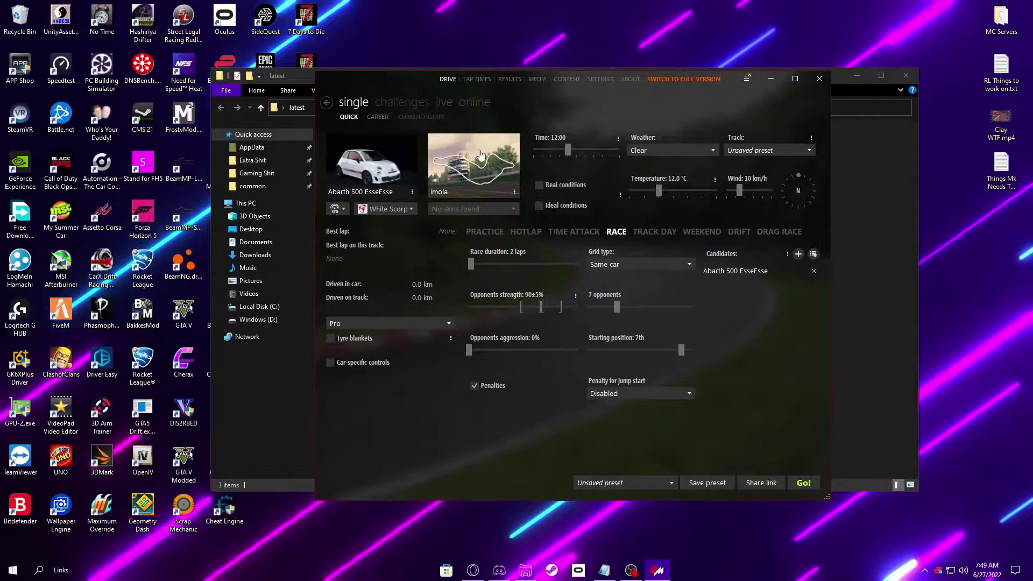
left_click(794, 79)
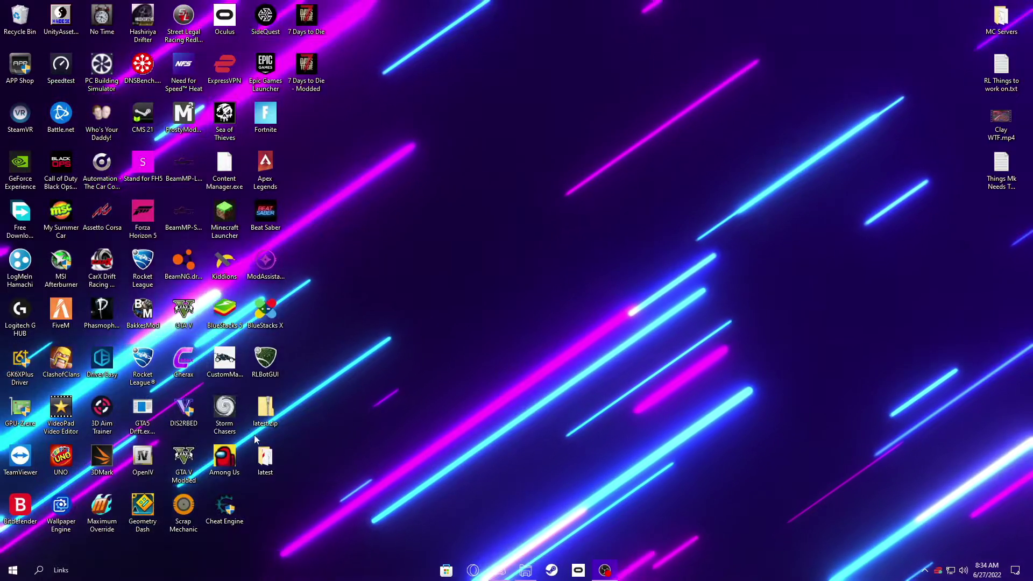
Step: Launch Content Manager.exe from the desktop's latest folder and open its settings
double_click(265, 457)
double_click(393, 190)
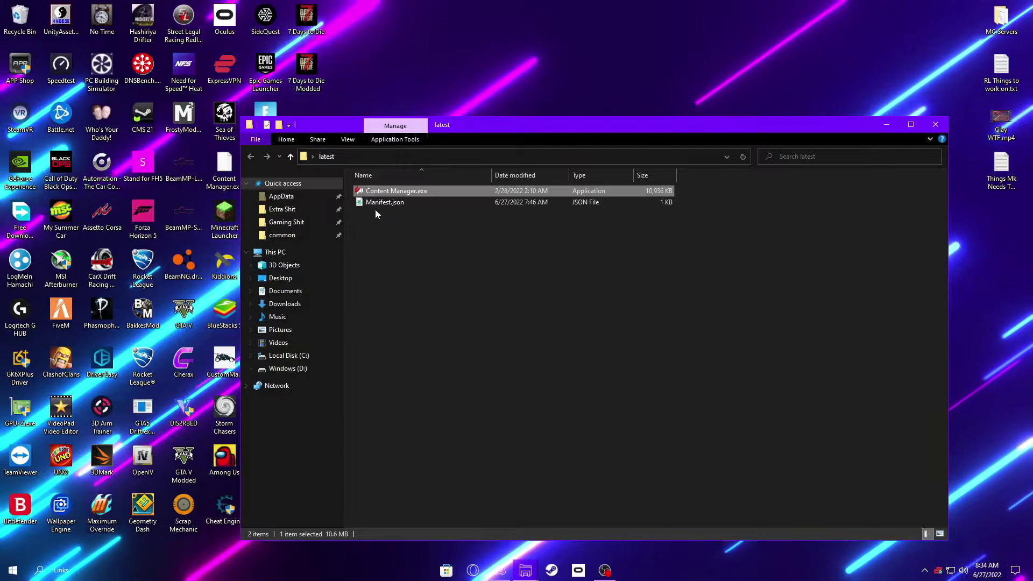
left_click(752, 45)
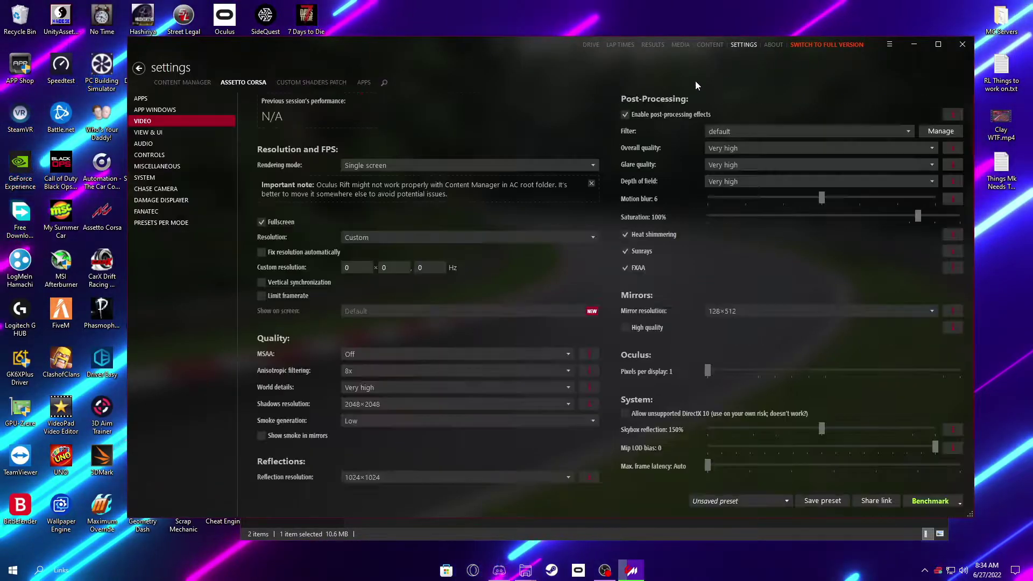
Step: Dismiss the mod updates hint in the general Content Manager settings and check for app updates
left_click(182, 83)
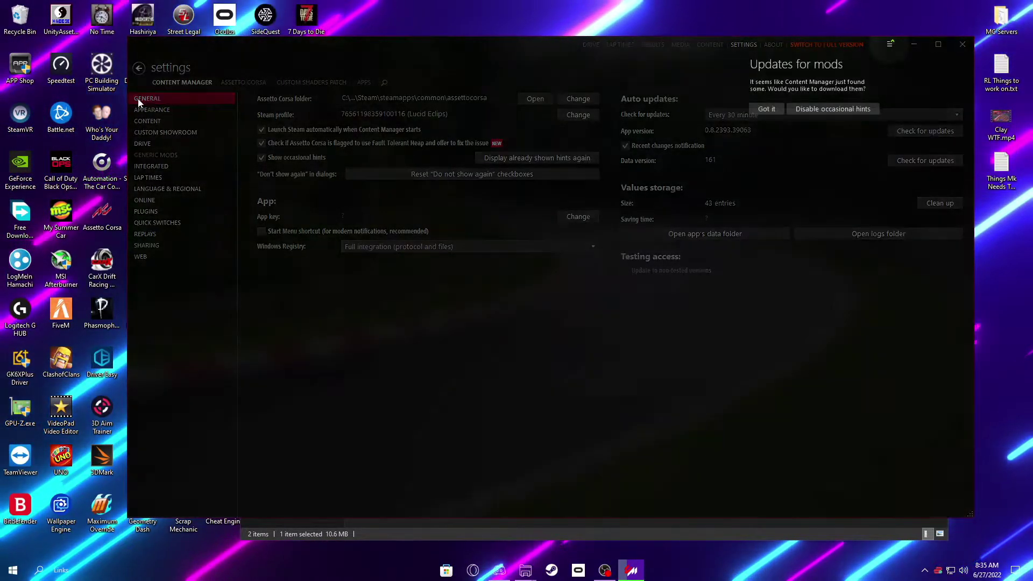
left_click(766, 109)
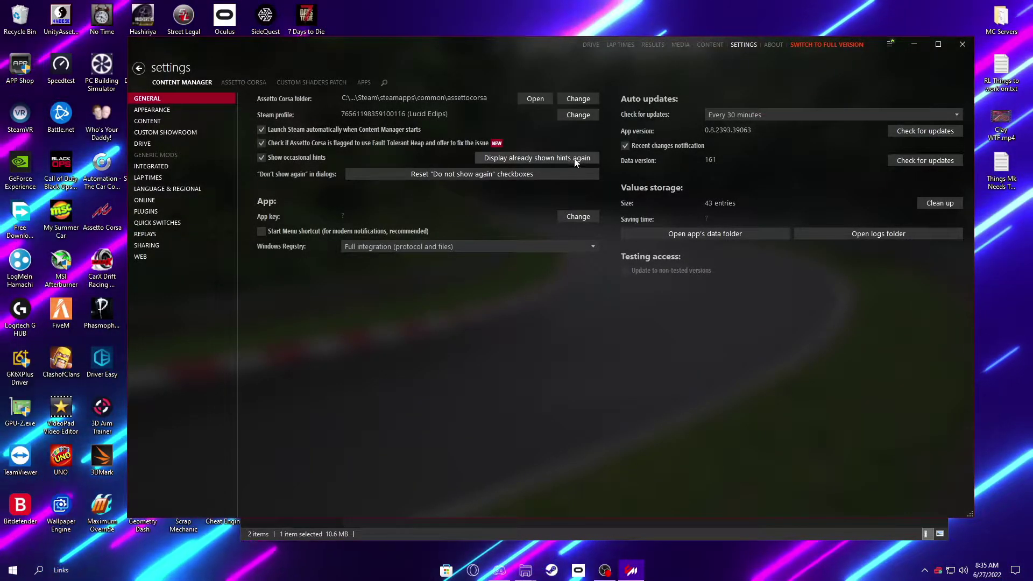
left_click(918, 133)
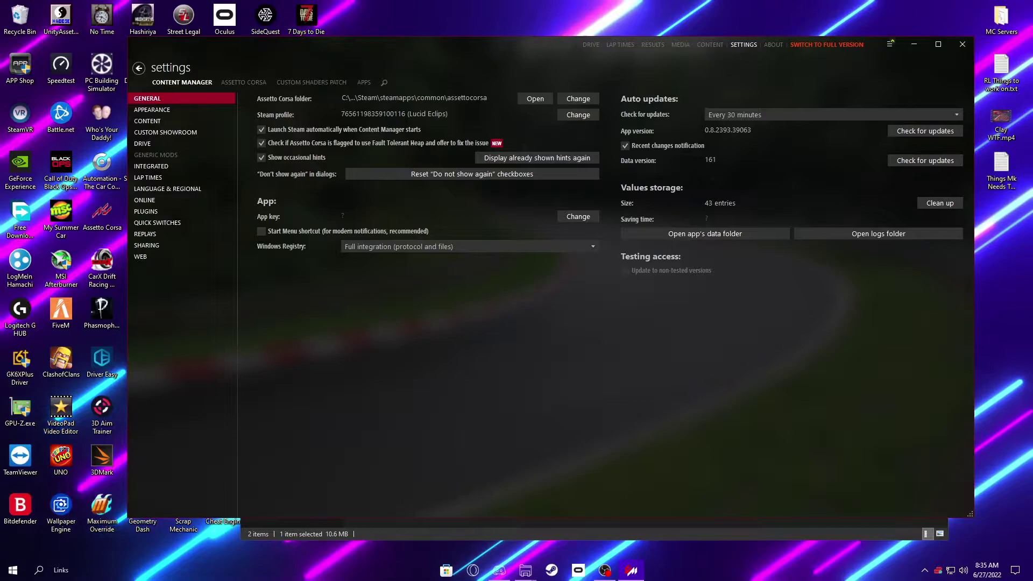
double_click(706, 130)
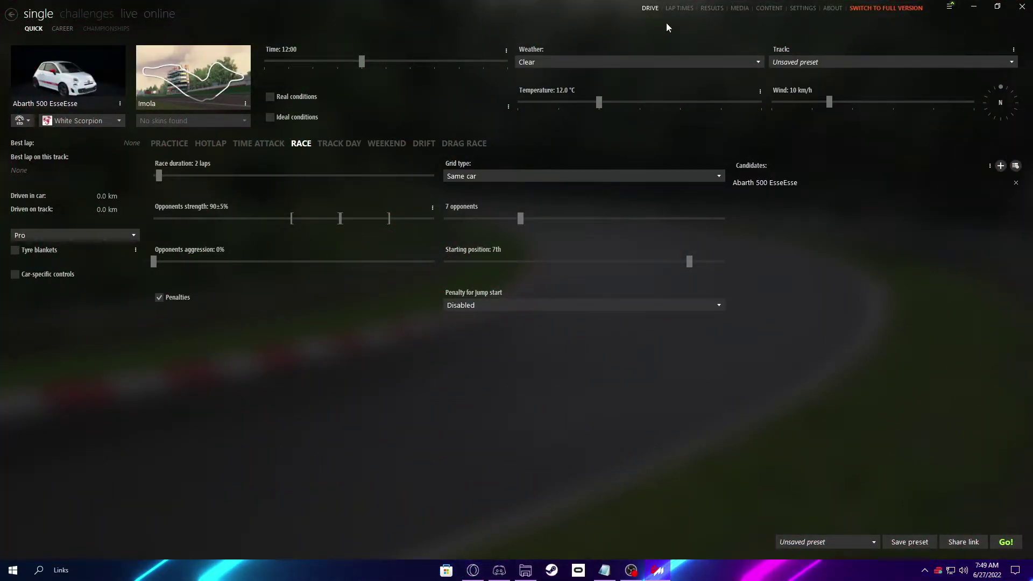
Step: Install the Custom Shaders Patch from the Content Manager settings
left_click(802, 9)
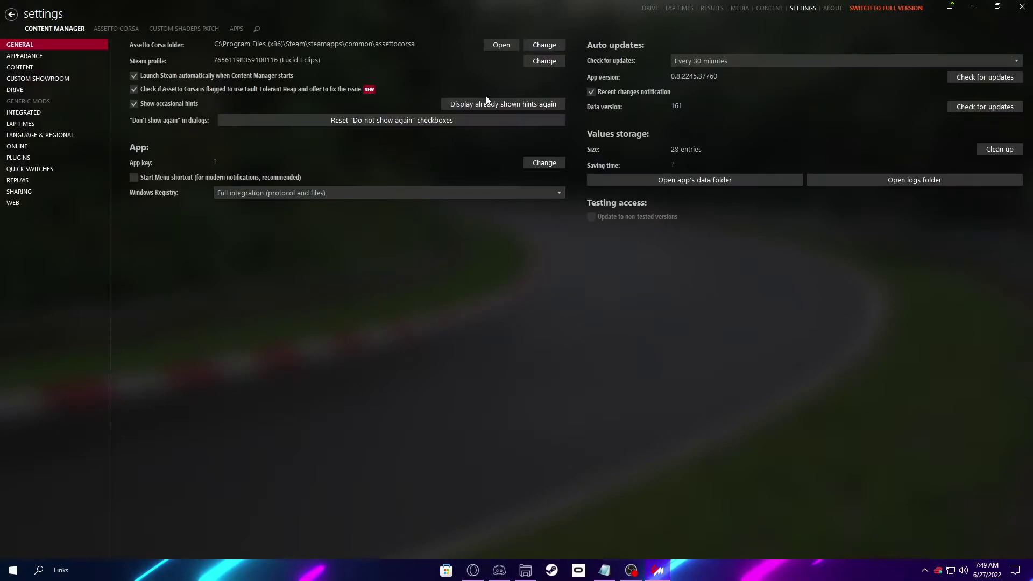
left_click(192, 30)
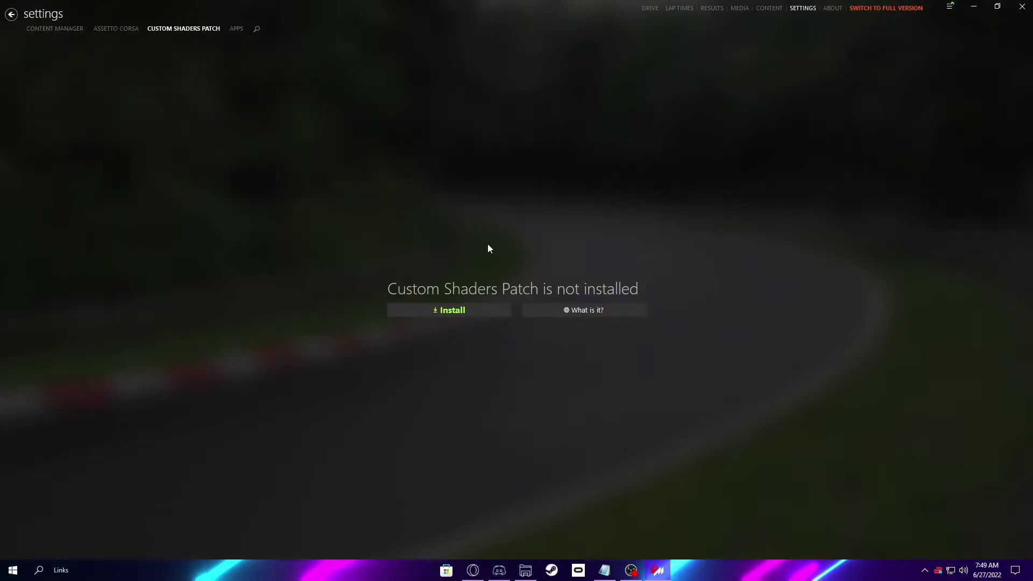
left_click(448, 312)
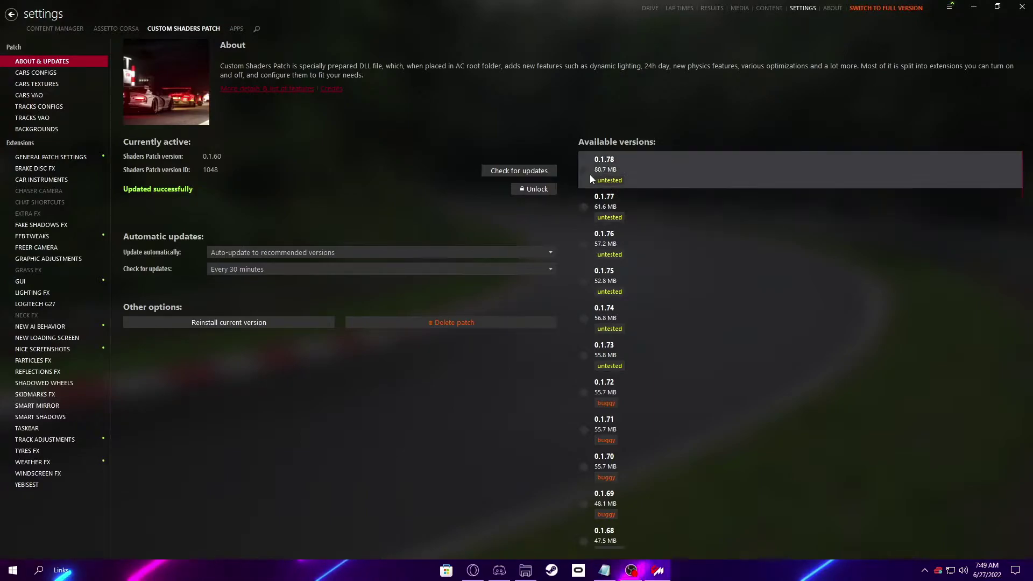
Step: Switch the Custom Shaders Patch to version 0.1.78 and reinstall it to restore the missing Lua utilities and timezone information
mouse_move(603, 207)
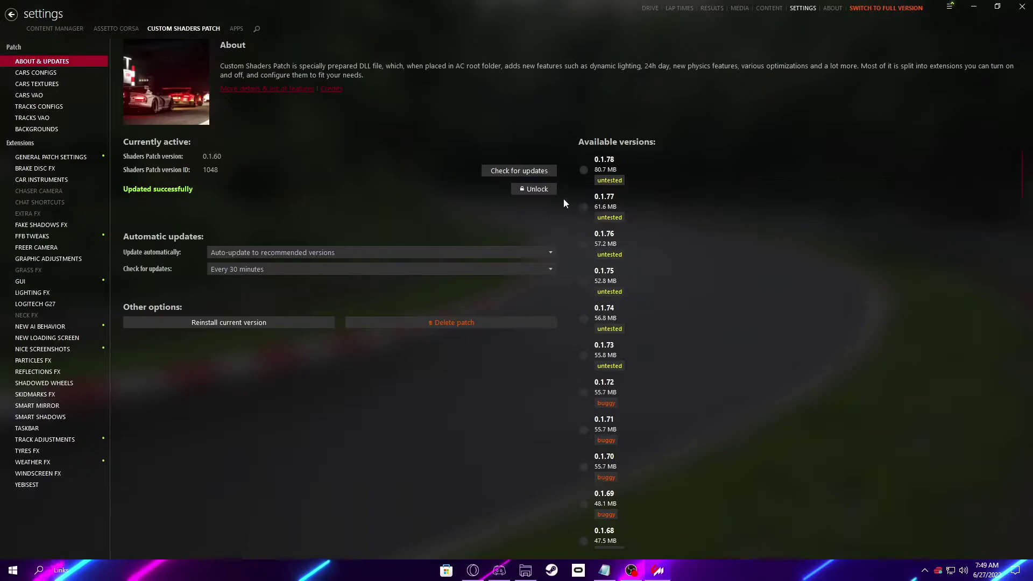
left_click(586, 171)
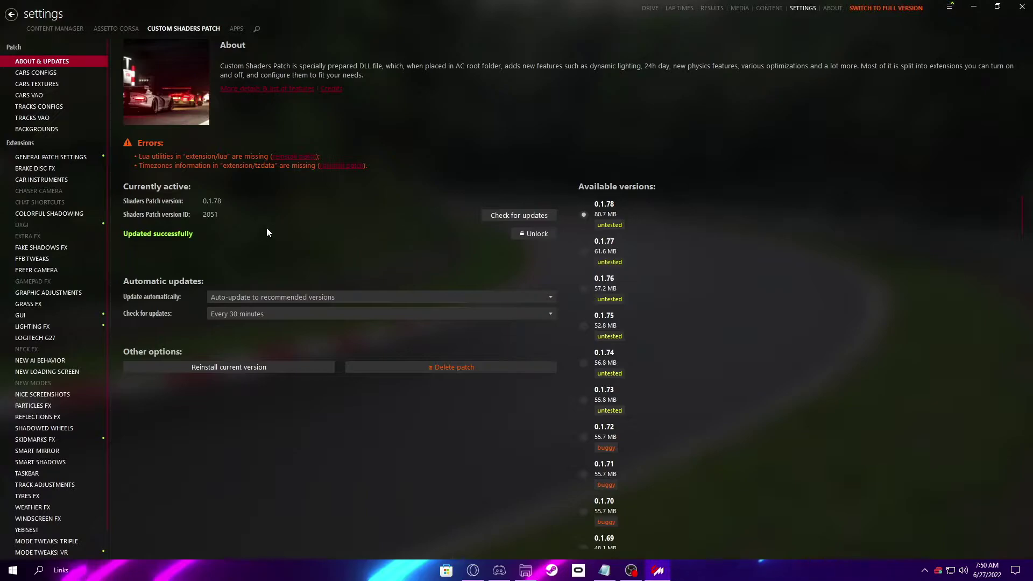
left_click(295, 156)
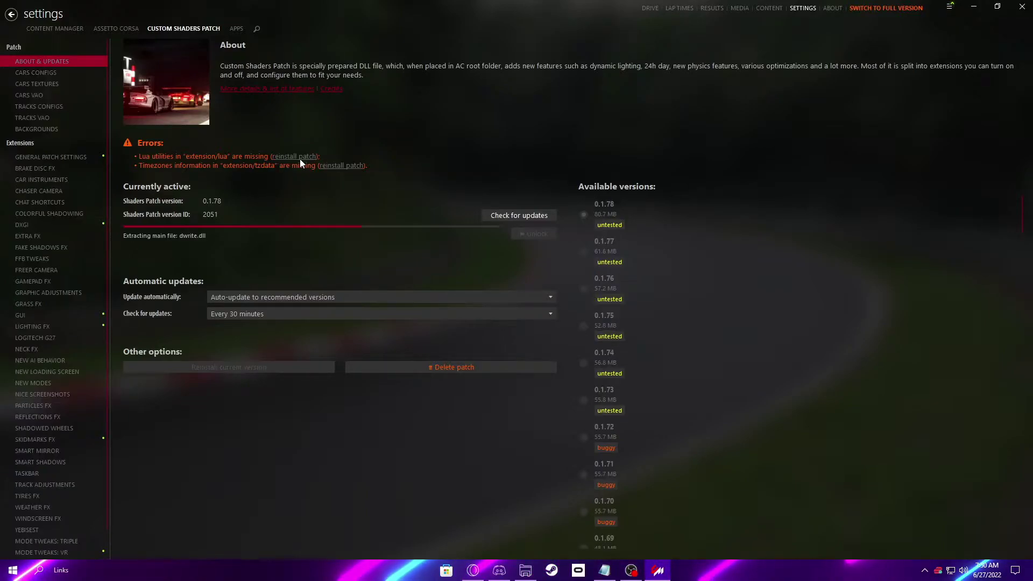
left_click(340, 166)
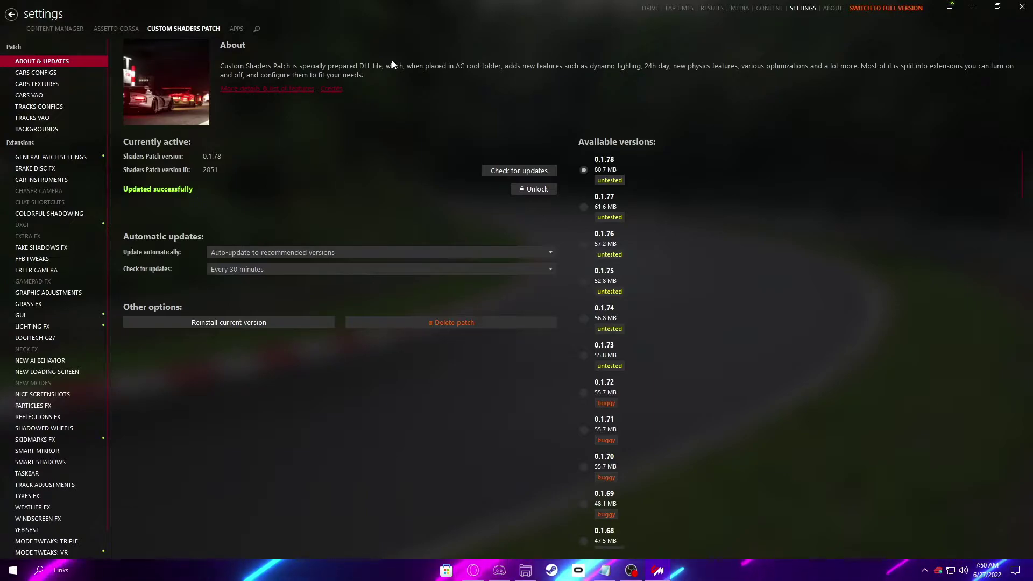
left_click(53, 157)
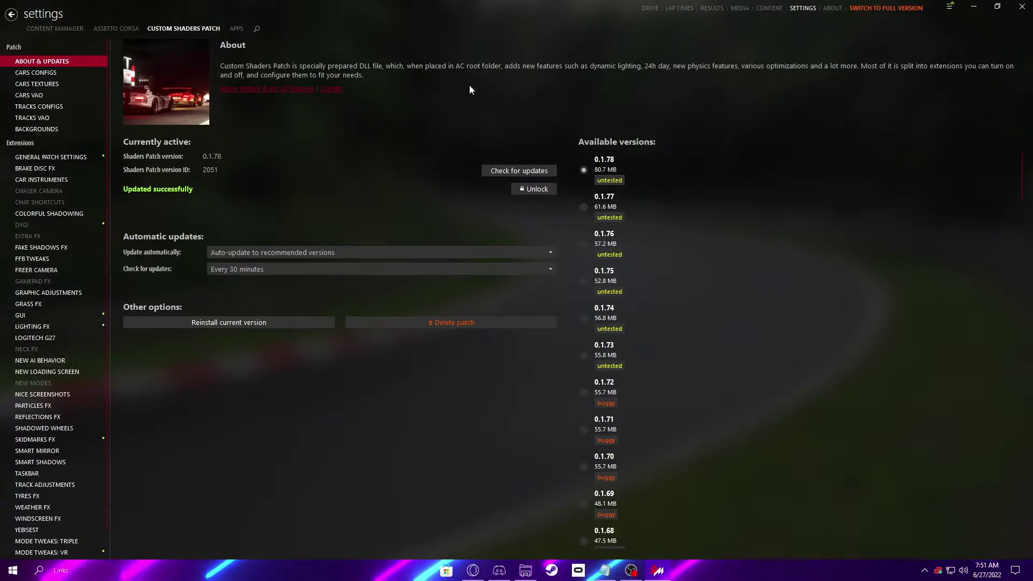
Step: Switch to Discord, open the Sol download link from the MkElite Requirements channel, and maximize the browser showing the RaceDepartment page
left_click(974, 6)
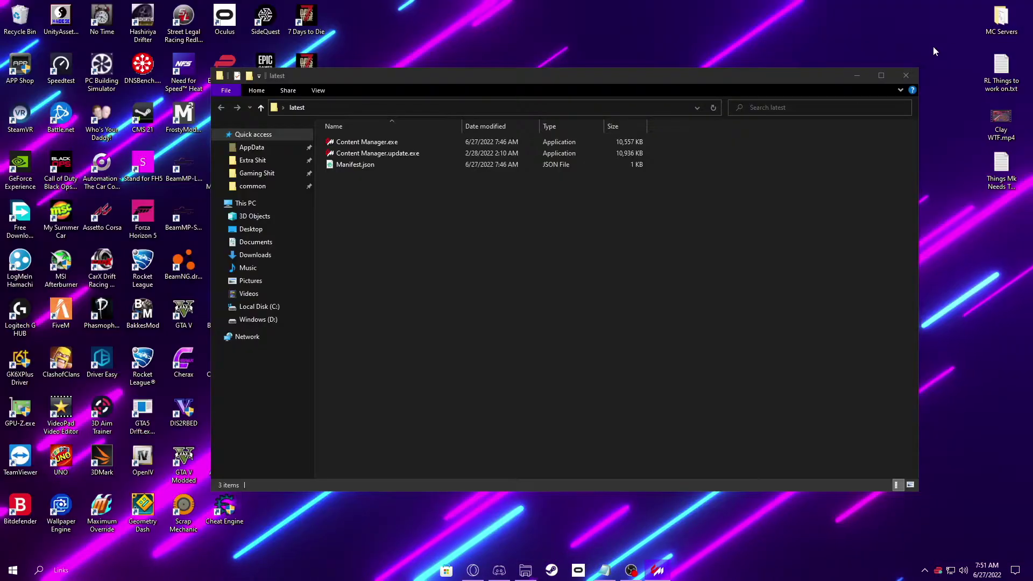
left_click(506, 572)
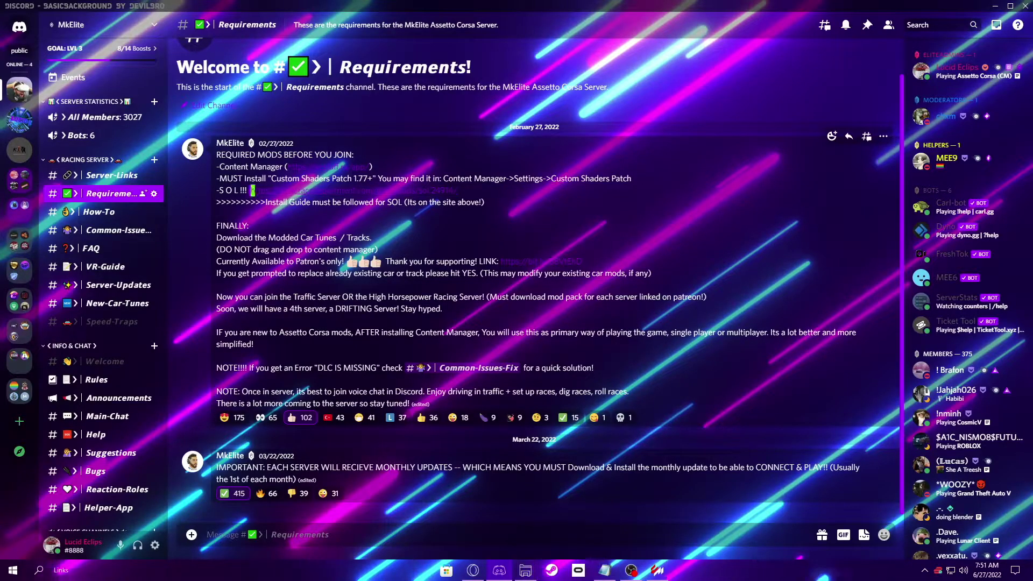
left_click_drag(251, 190, 472, 193)
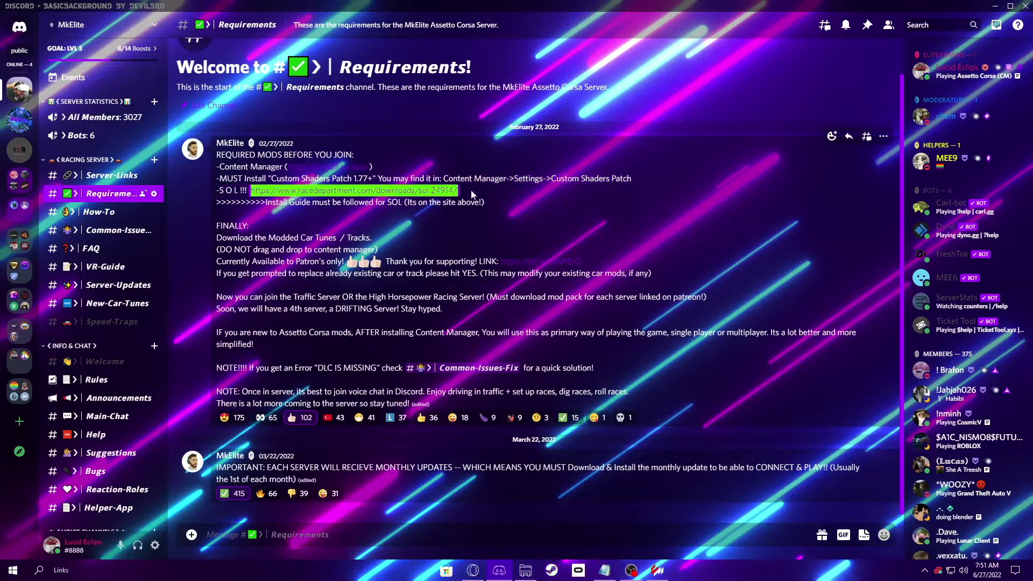
left_click(325, 191)
double_click(952, 5)
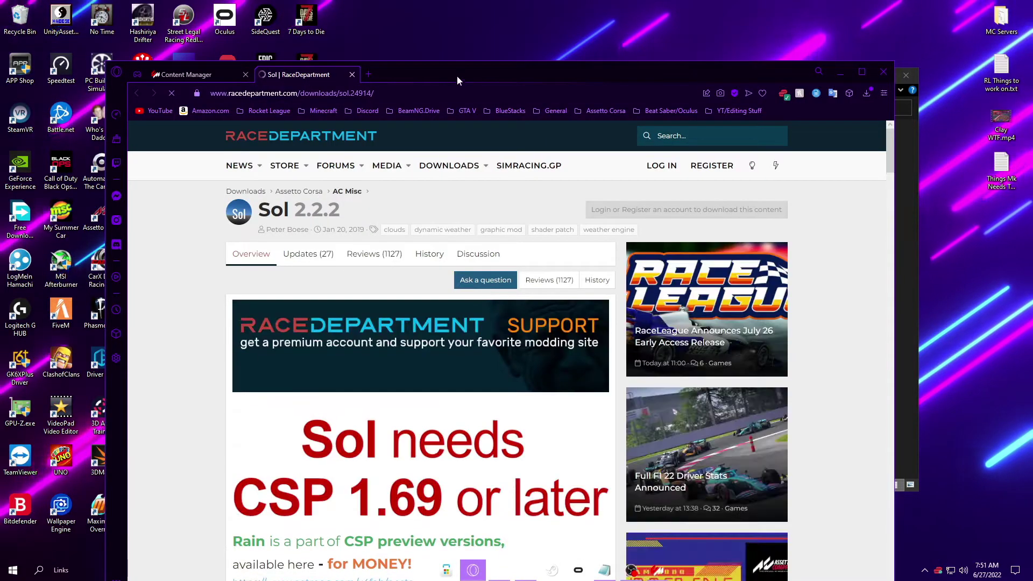
left_click_drag(457, 75, 482, 6)
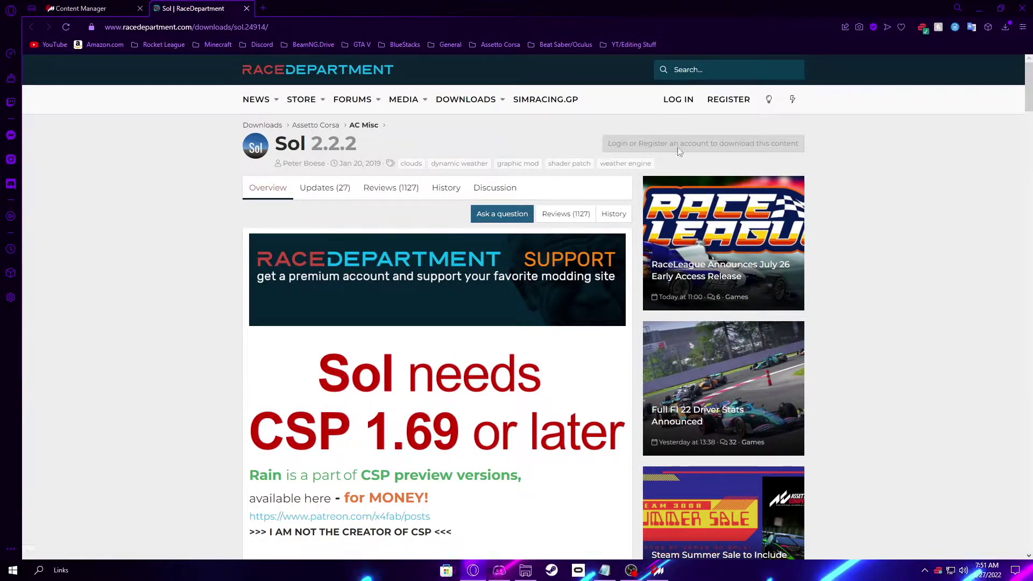
Step: Start registering on RaceDepartment with the basic account option
left_click(723, 101)
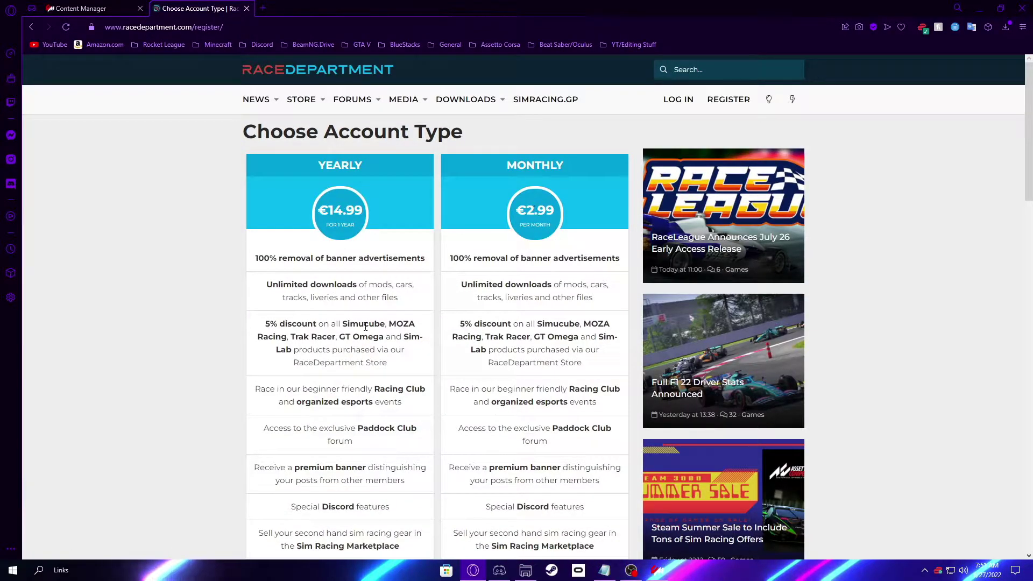
scroll(408, 215, "down", 15)
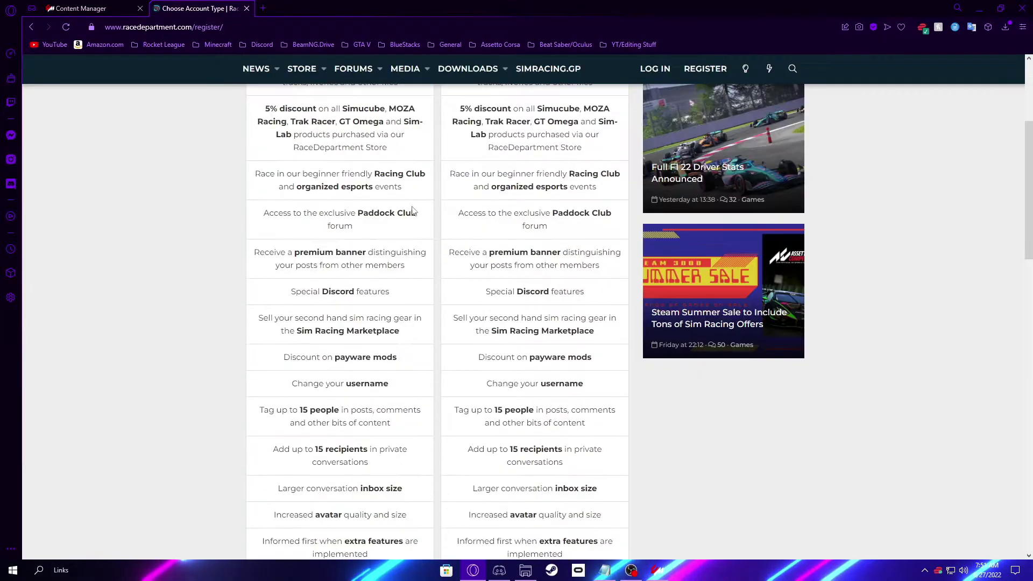
scroll(436, 315, "down", 8)
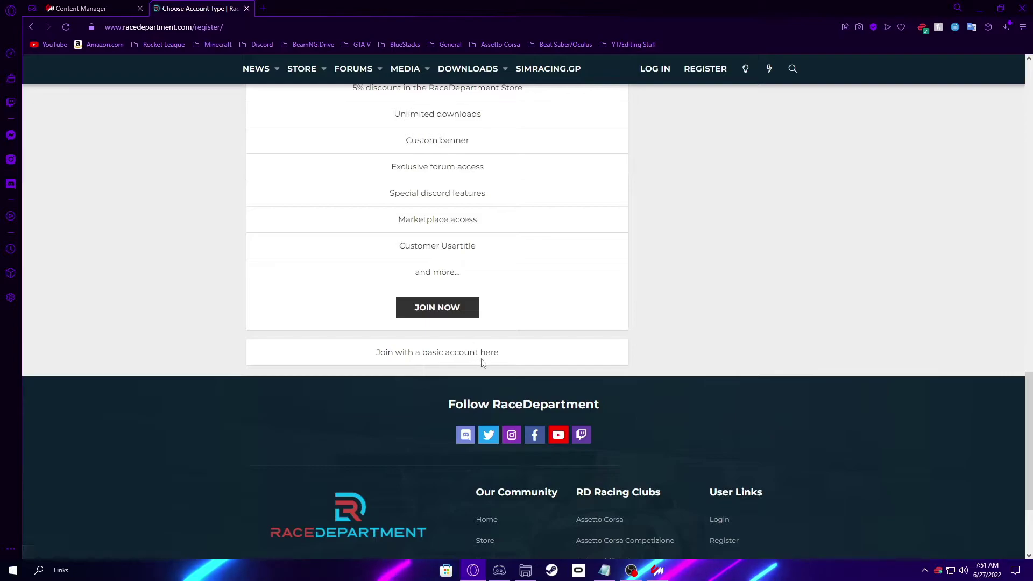
left_click(484, 354)
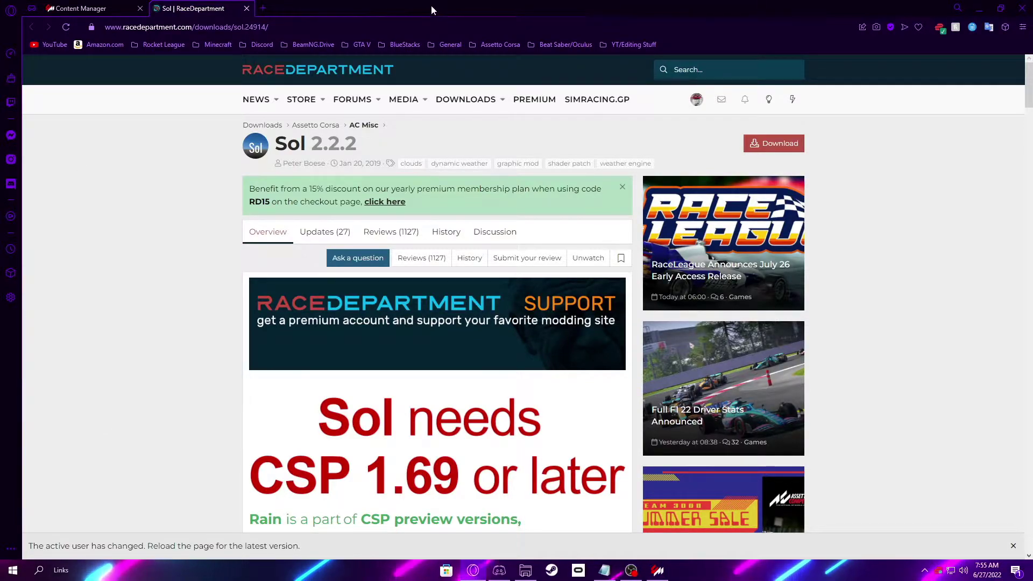
Step: Recheck the requirements in Discord, then save Sol 2.2.2.7z from the RaceDepartment page to the Desktop
left_click(499, 571)
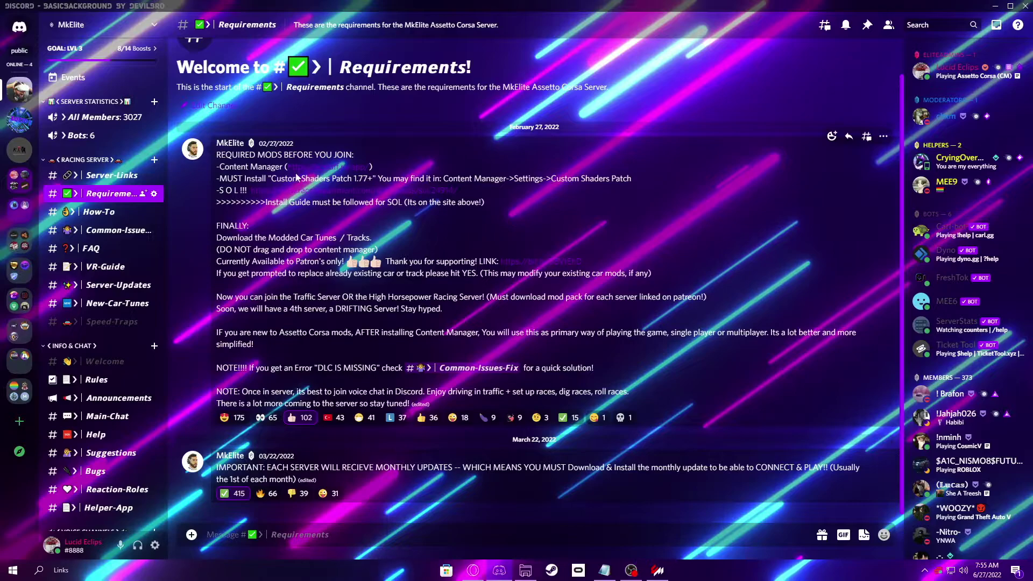
left_click(473, 571)
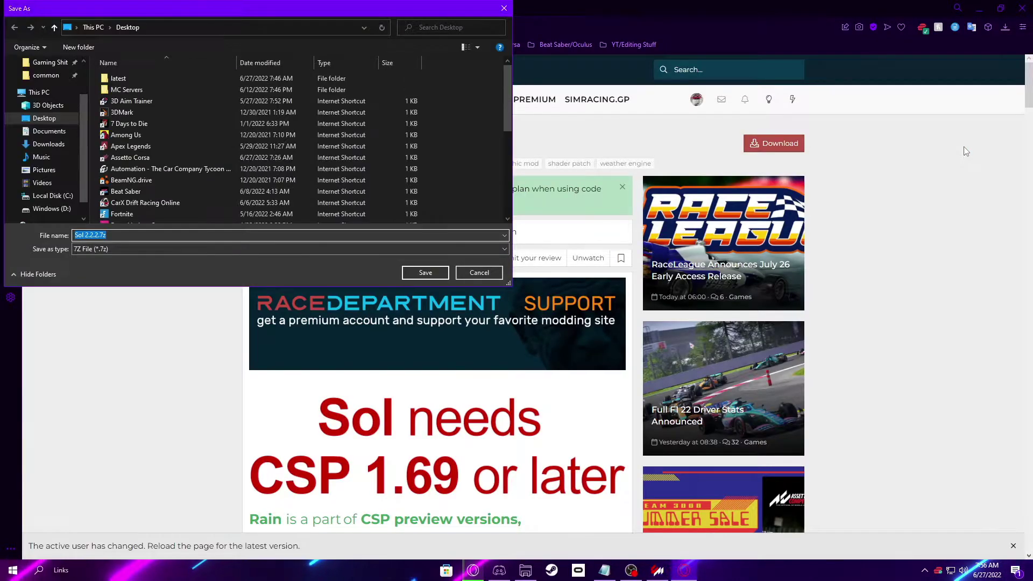
left_click(425, 273)
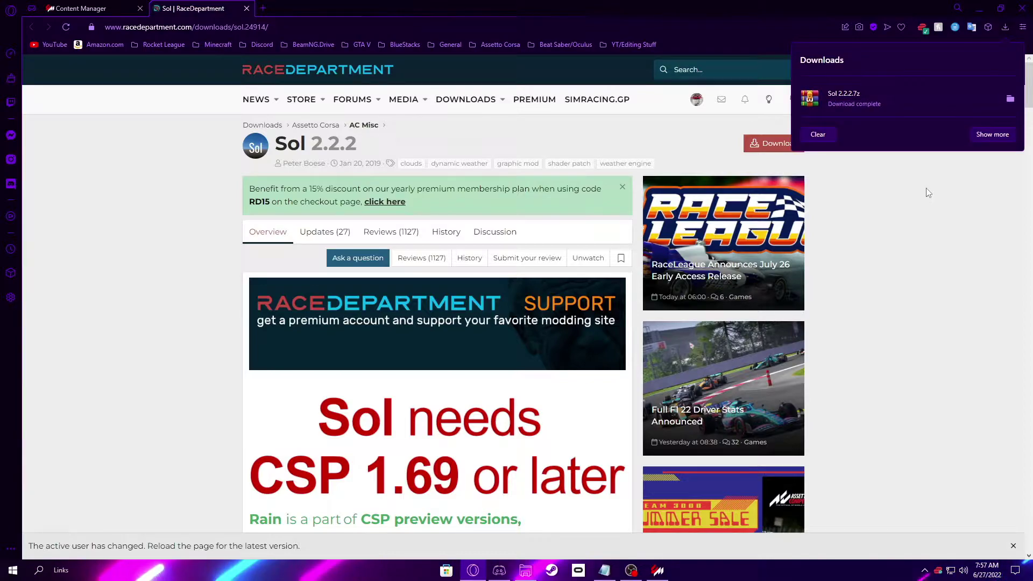
Step: Minimize the browser and look through the Downloads and Desktop folders in File Explorer
left_click(977, 11)
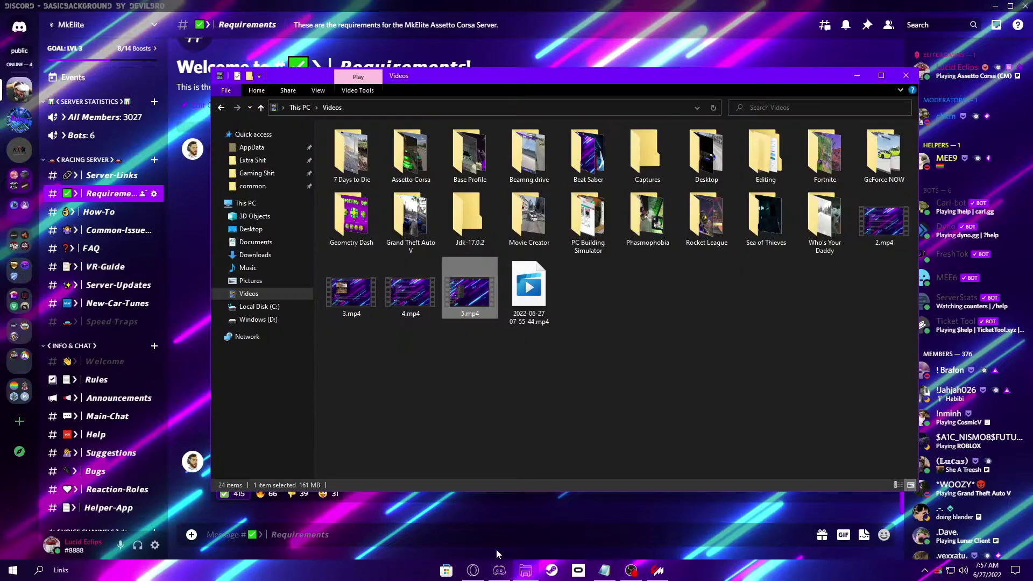
left_click(525, 571)
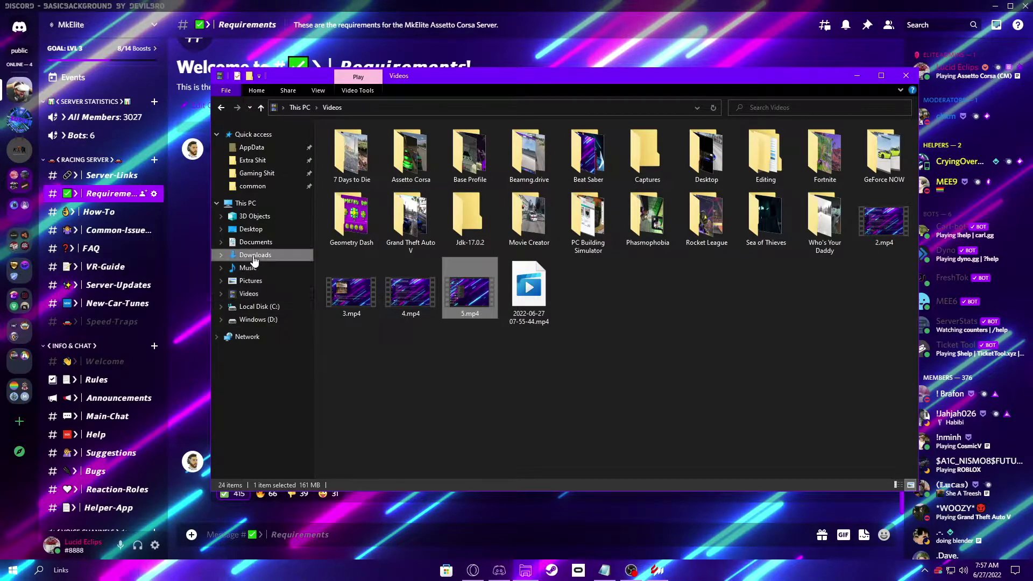
left_click(237, 255)
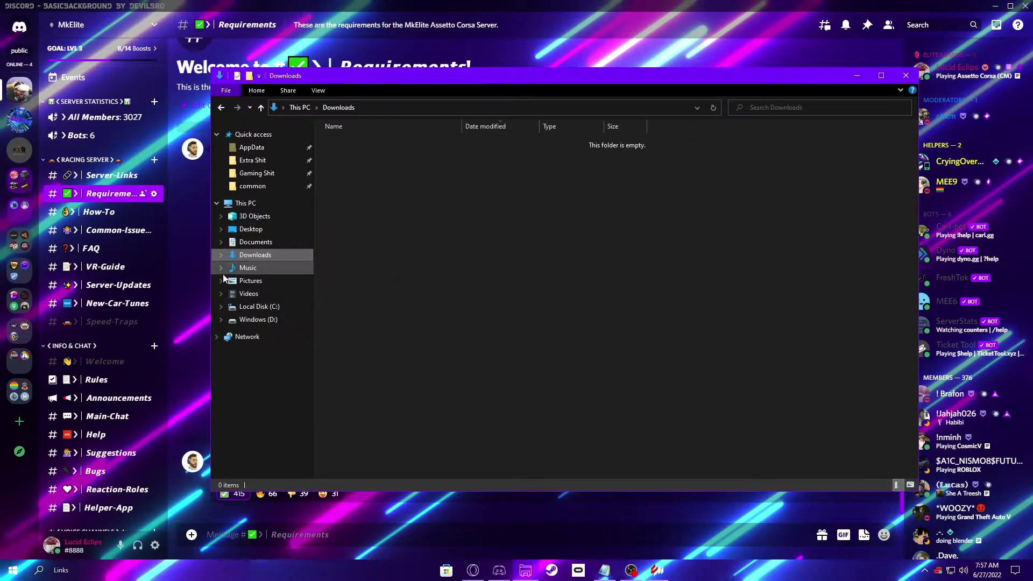
left_click(293, 230)
left_click(269, 255)
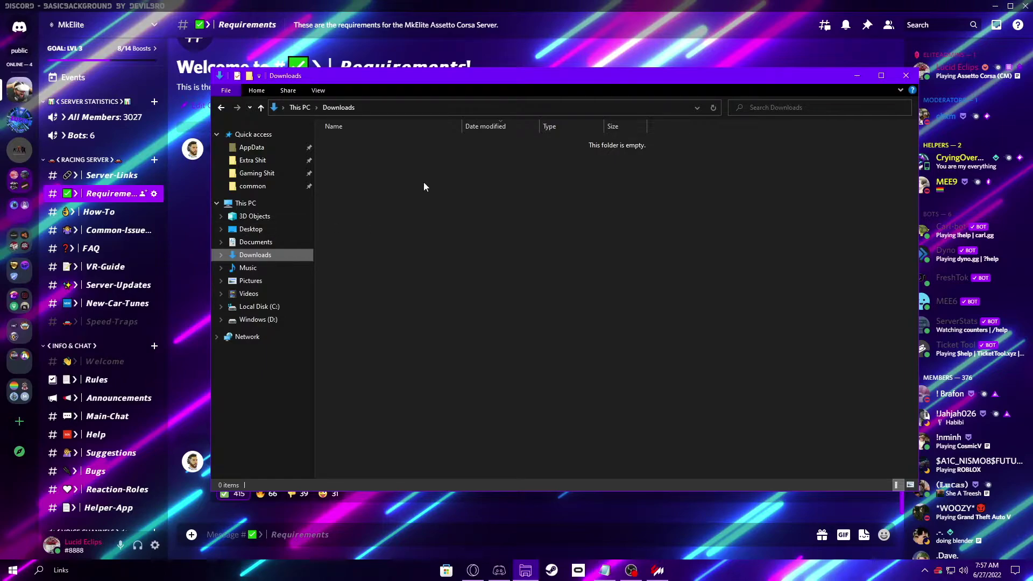
Step: Find WinRAR on the web in a new browser tab, save winrar-x64-611.exe to the Desktop, and minimize the browser
left_click(472, 570)
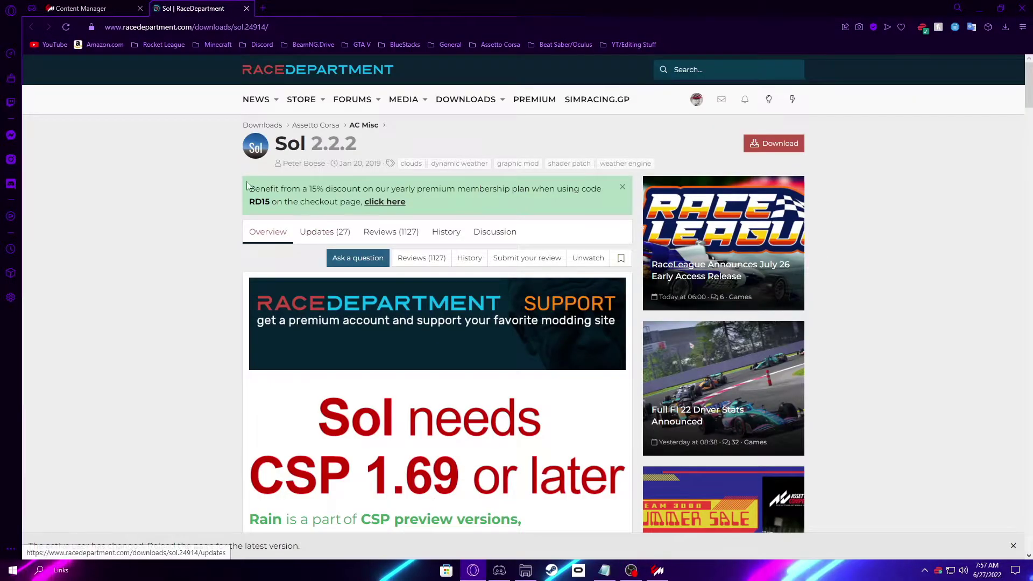
left_click(263, 12)
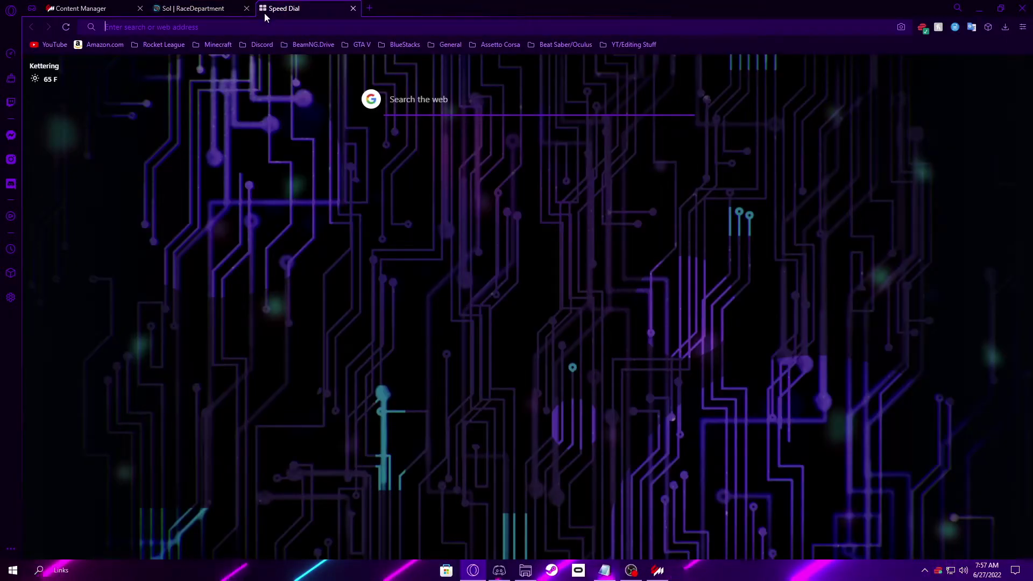
type("win")
key("Return")
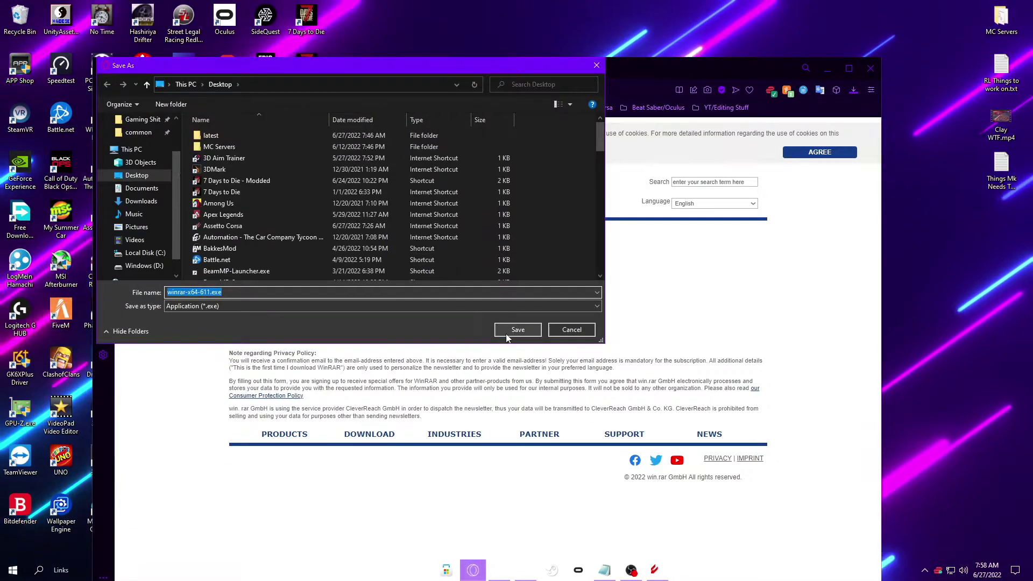
key("Return")
left_click(827, 68)
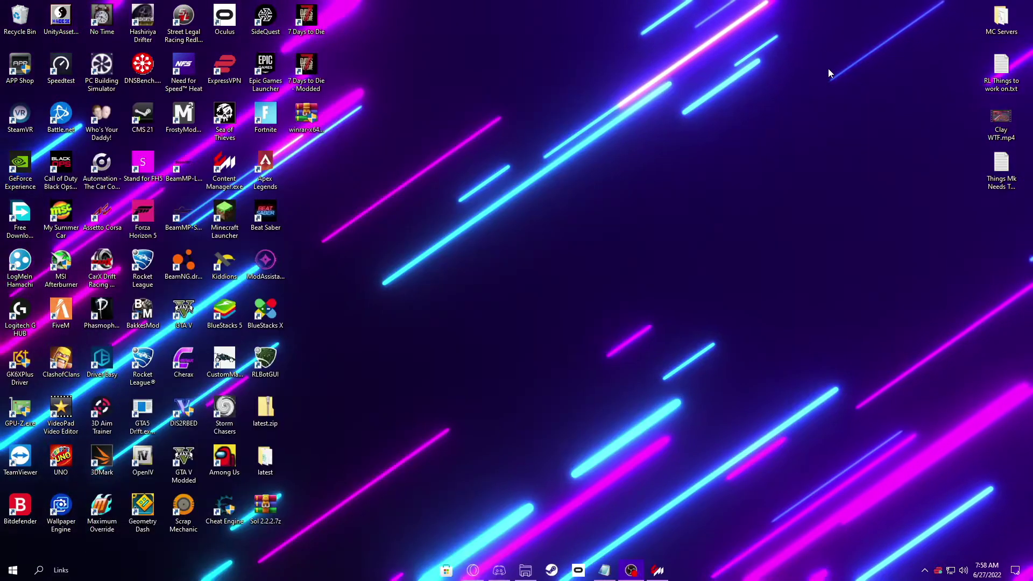
Step: Run the WinRAR 6.11 installer from the Desktop, additionally associating WinRAR with 7Z and JAR archives, and finish the setup
left_click_drag(299, 113, 524, 118)
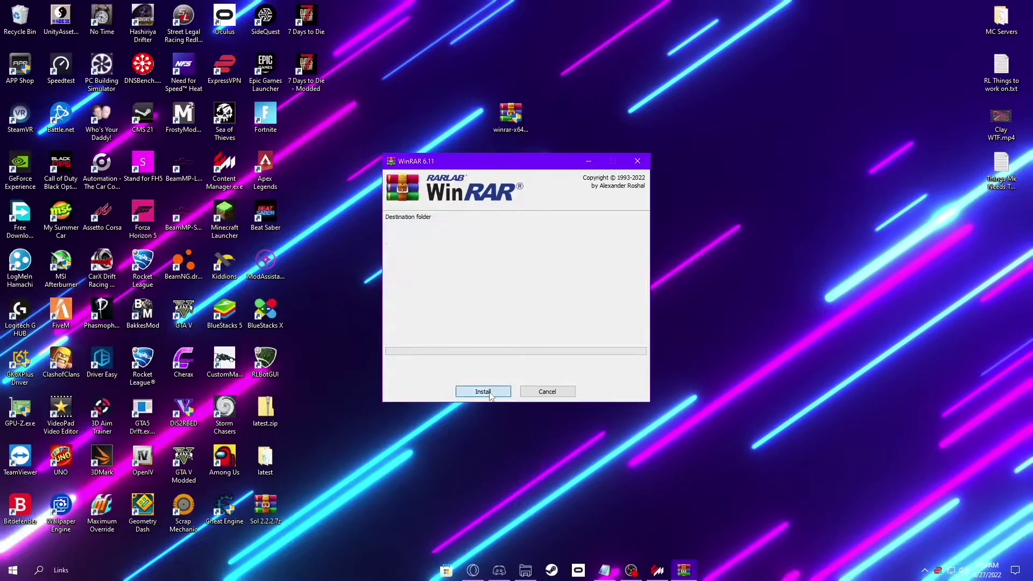
left_click(477, 391)
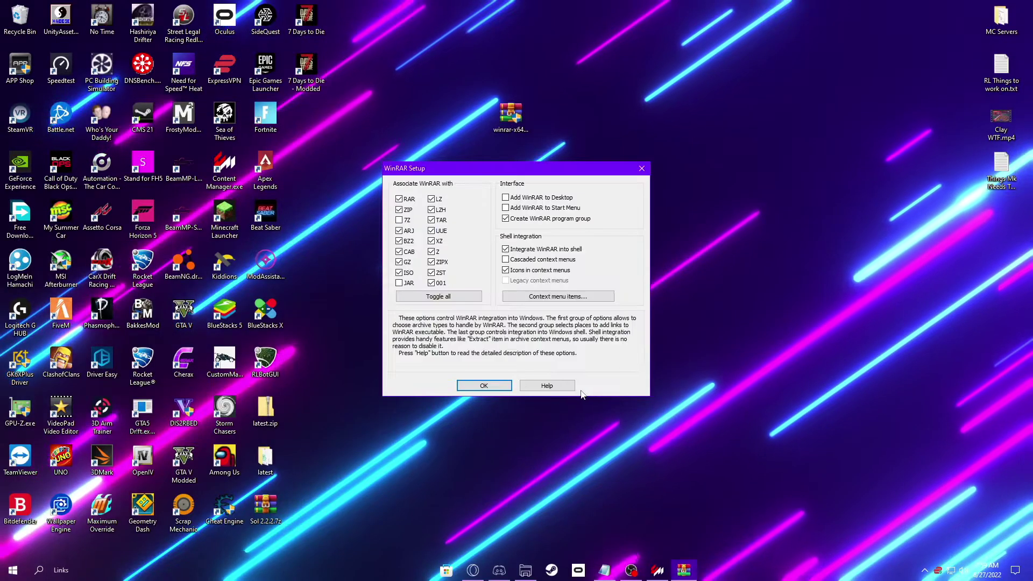
left_click(399, 220)
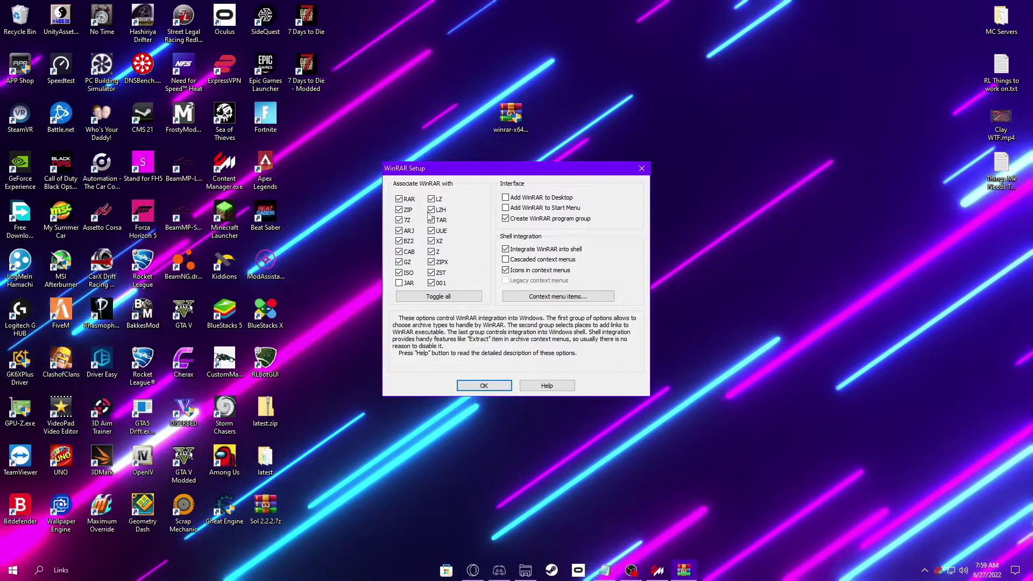
left_click(398, 283)
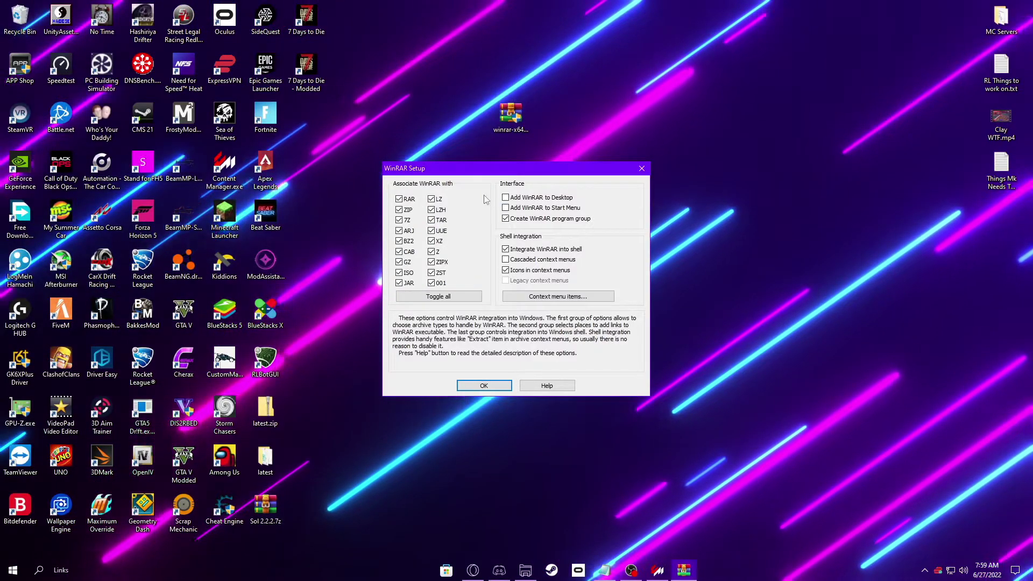
right_click(728, 184)
right_click(695, 156)
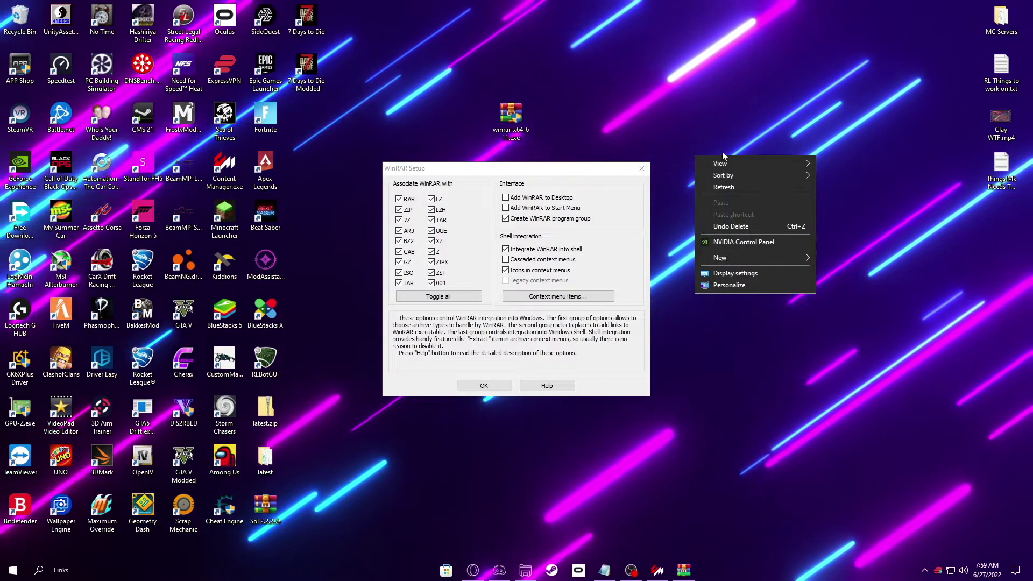
left_click(496, 388)
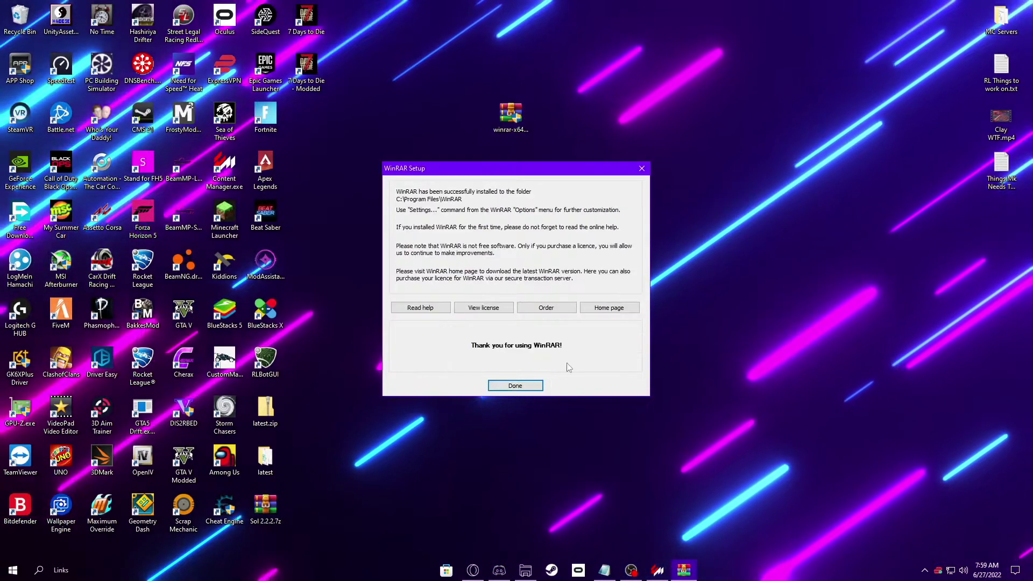
left_click(517, 384)
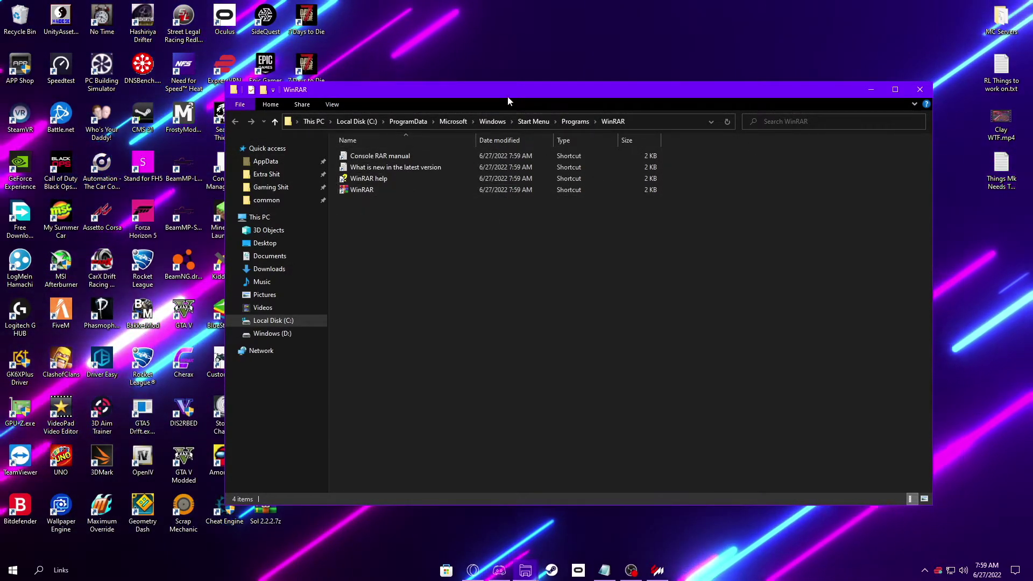
Step: Close the WinRAR shortcuts folder and delete the WinRAR installer from the Desktop
left_click_drag(508, 96, 376, 107)
left_click(789, 101)
right_click(507, 110)
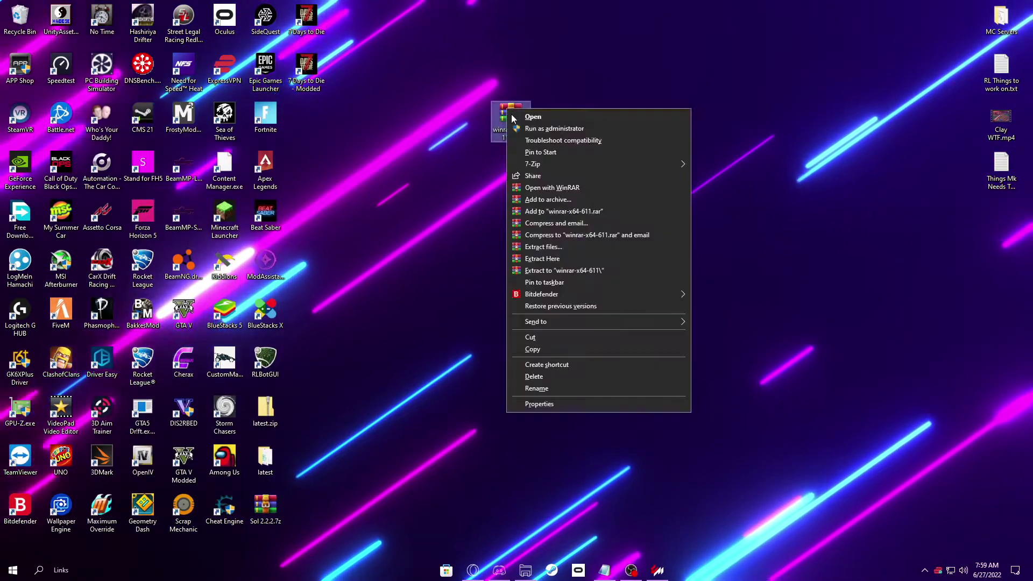
left_click(547, 376)
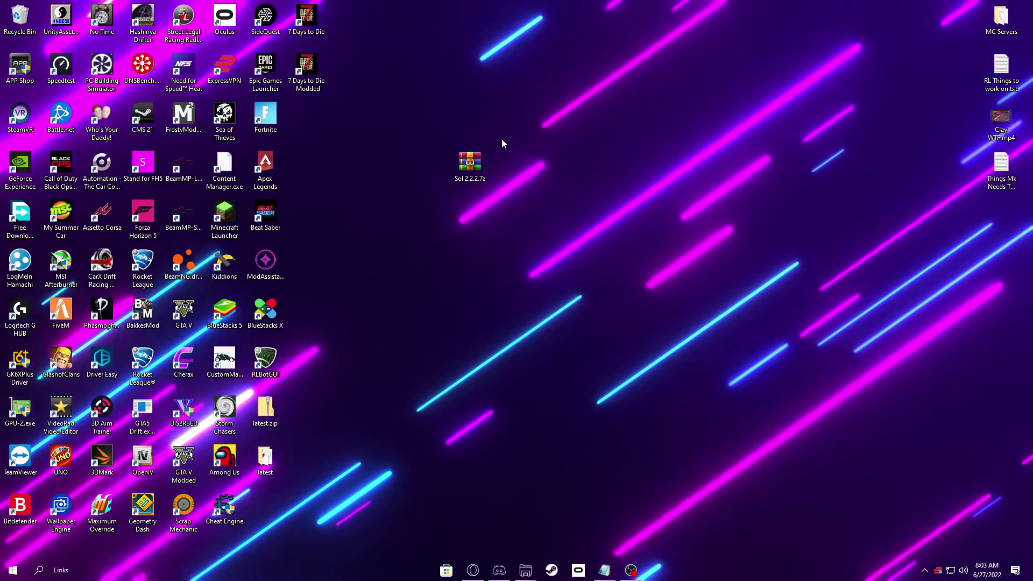
Step: Open Sol 2.2.2.7z from the Desktop in WinRAR and go into its MODS\Sol 2.2.2 folder
right_click(477, 163)
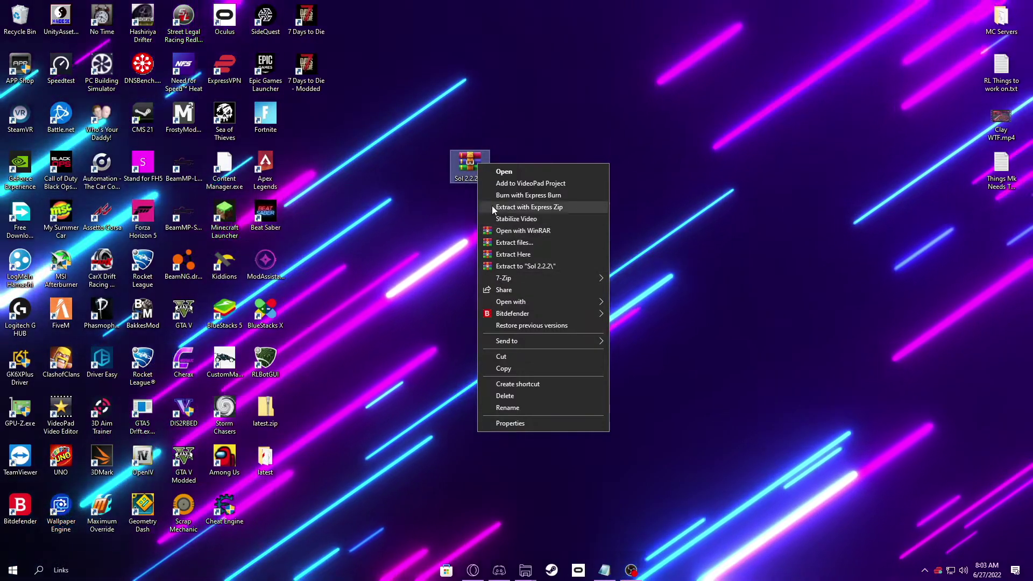
left_click(433, 165)
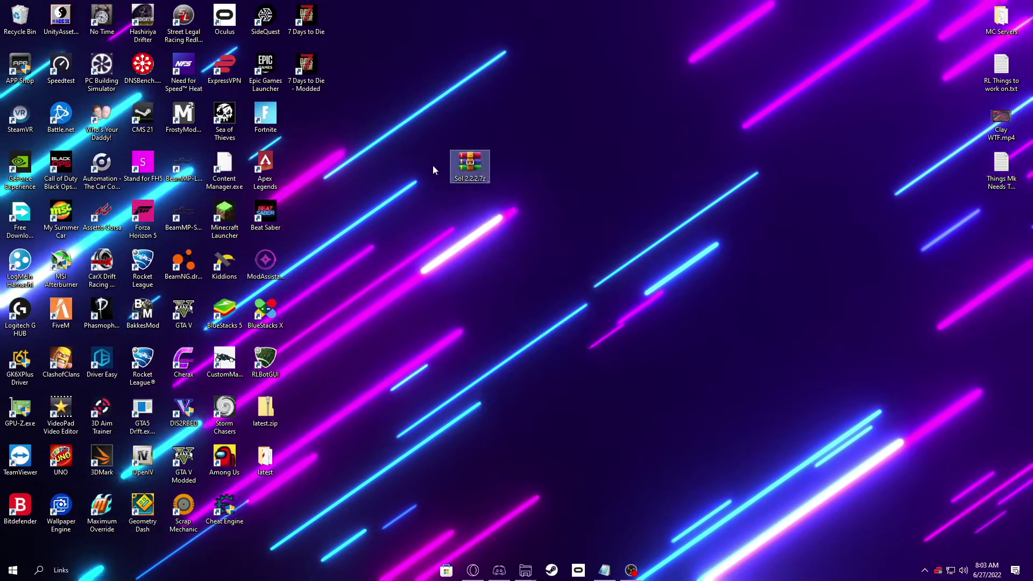
double_click(466, 167)
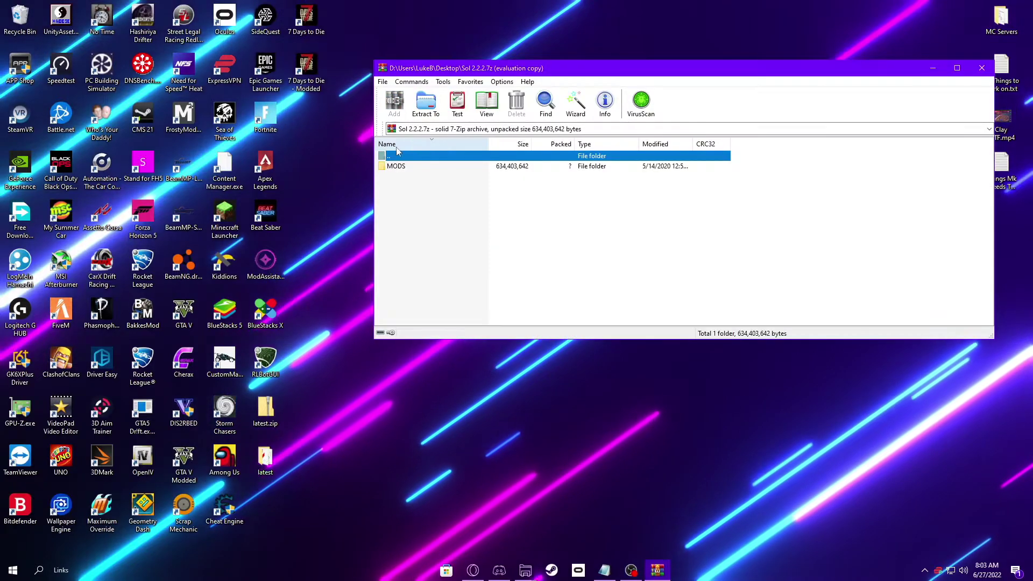
left_click(407, 168)
double_click(407, 168)
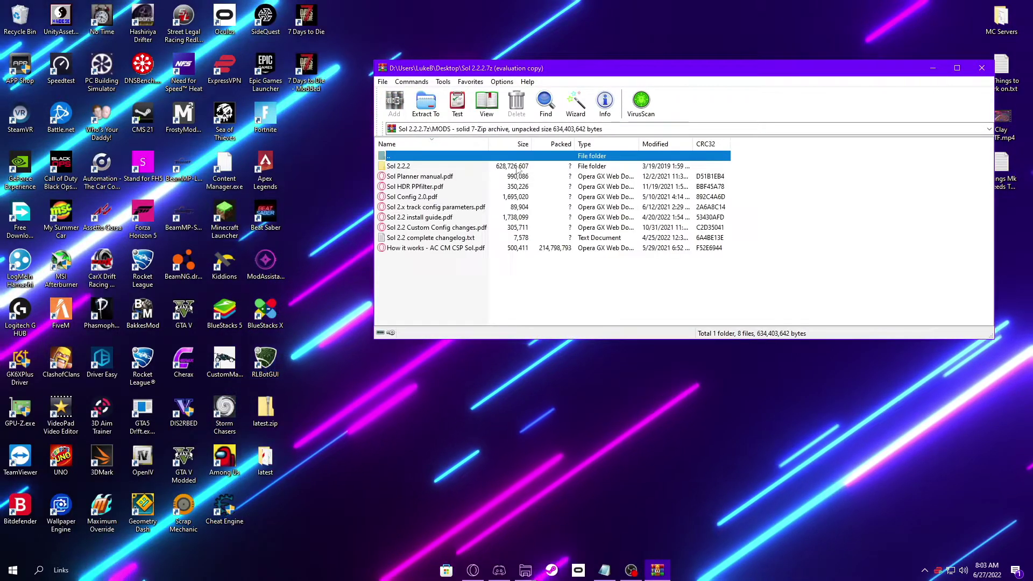
double_click(402, 170)
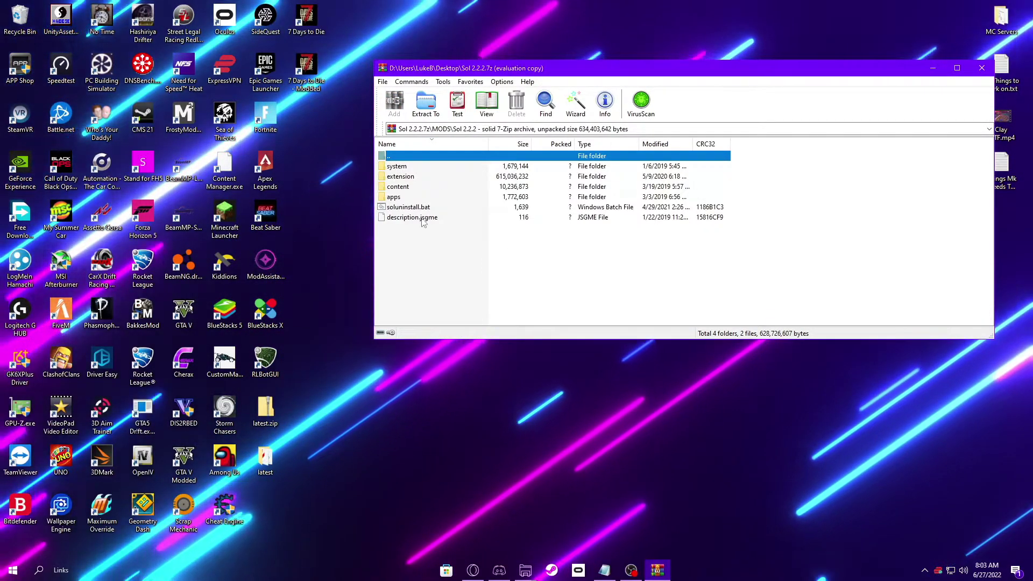
left_click_drag(473, 68, 435, 84)
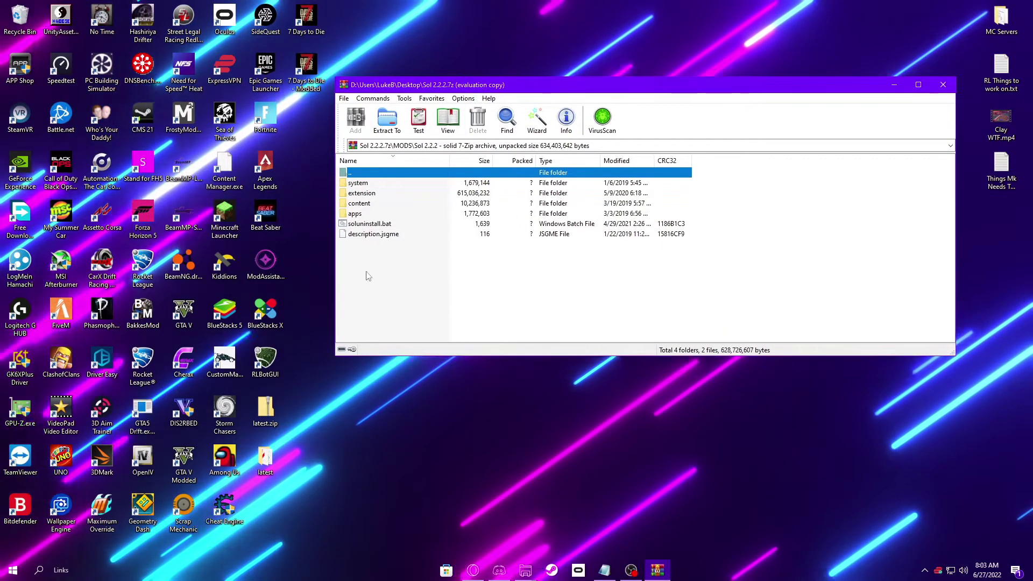
left_click_drag(368, 271, 409, 291)
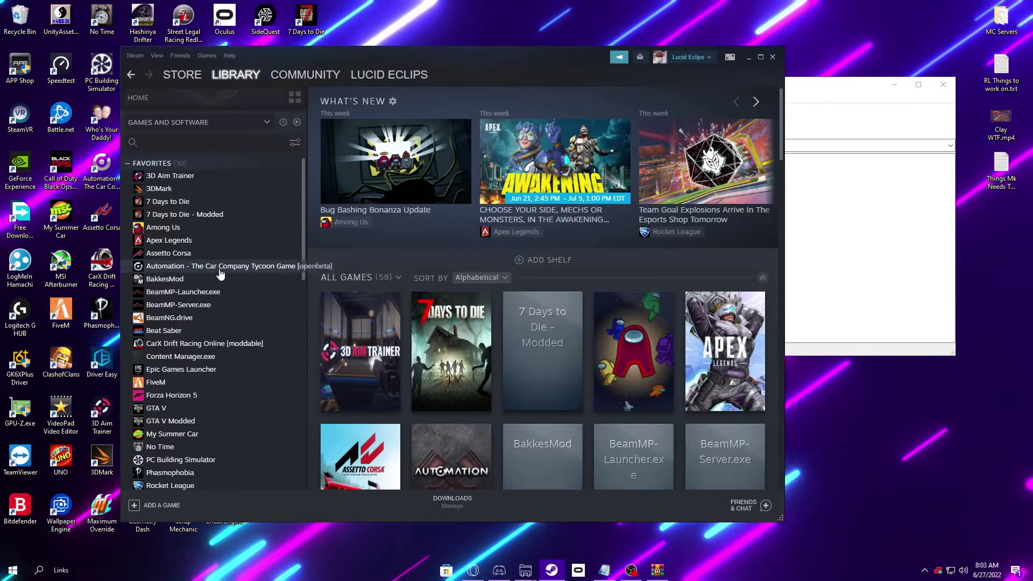
Step: Open Assetto Corsa's local files folder from the Steam library
mouse_move(175, 79)
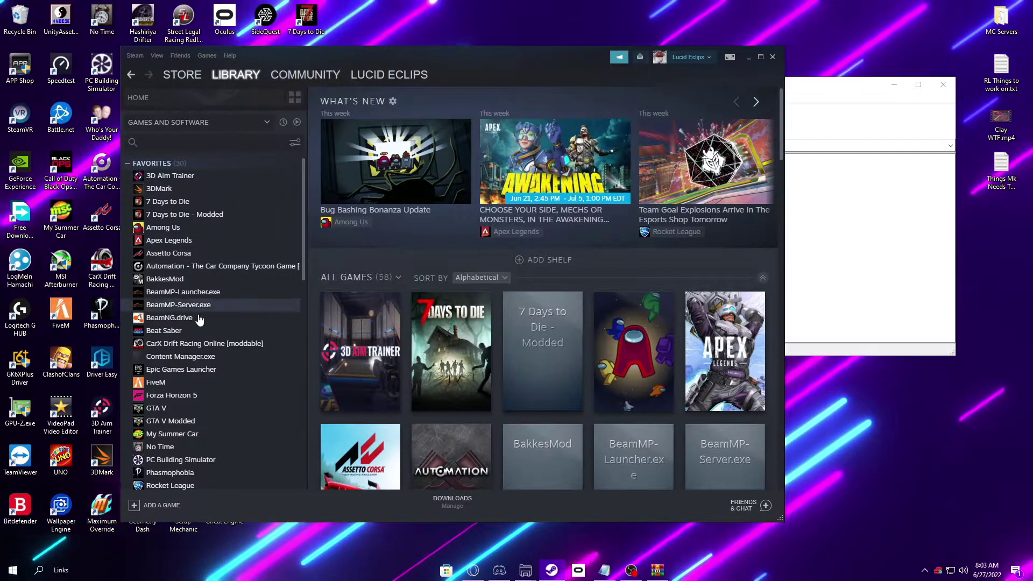
right_click(169, 251)
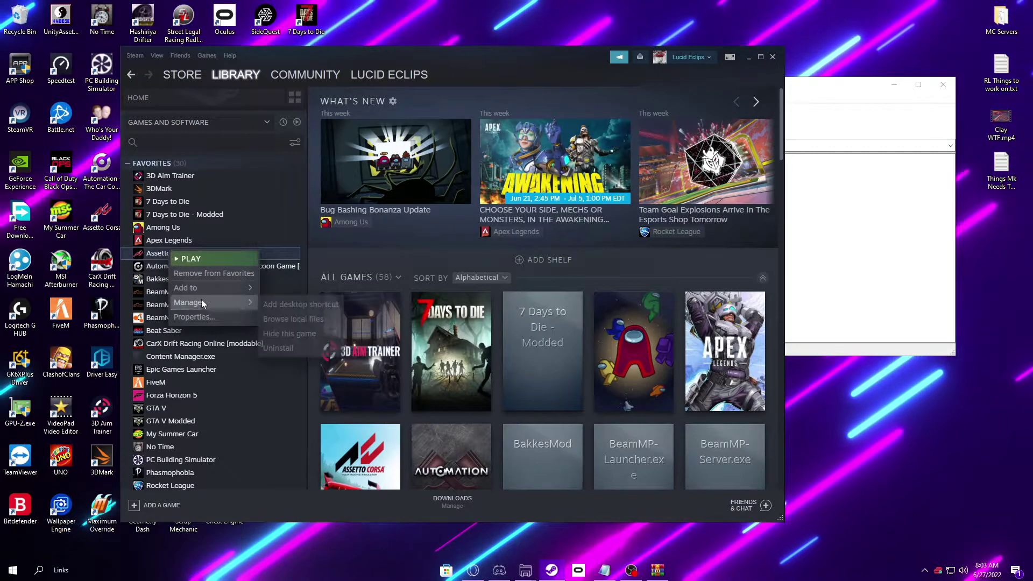
mouse_move(212, 301)
left_click(299, 320)
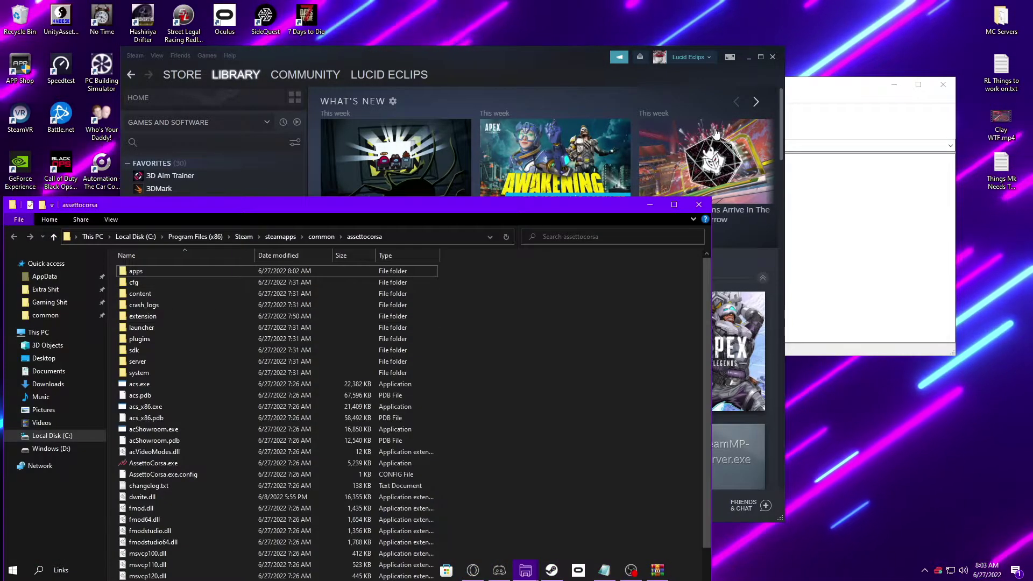
Step: Extract the system, extension, content and apps folders plus soluninstall.bat and description.jsgme from the archive into the assettocorsa folder
left_click_drag(584, 81, 775, 82)
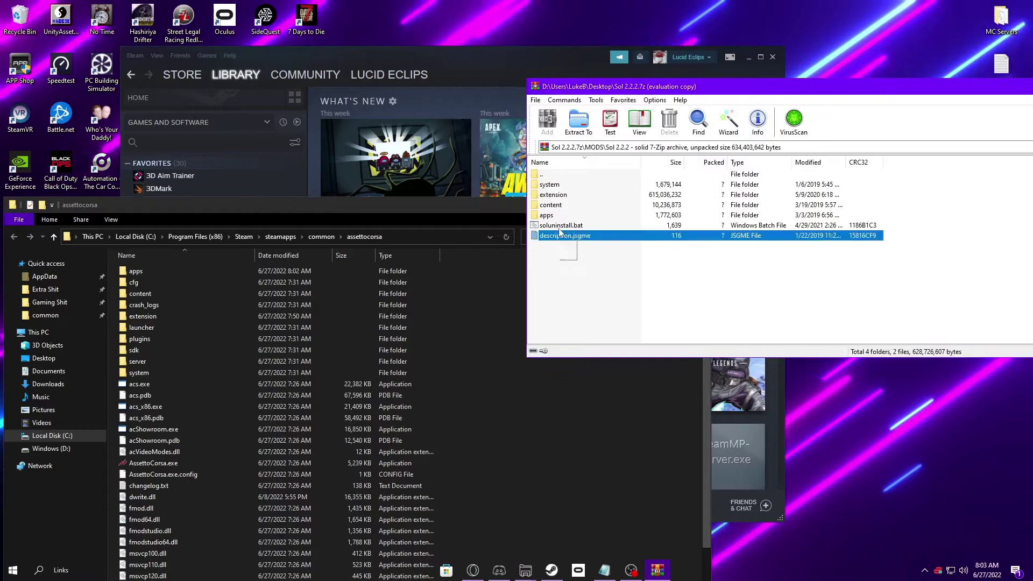
left_click_drag(560, 232, 556, 189)
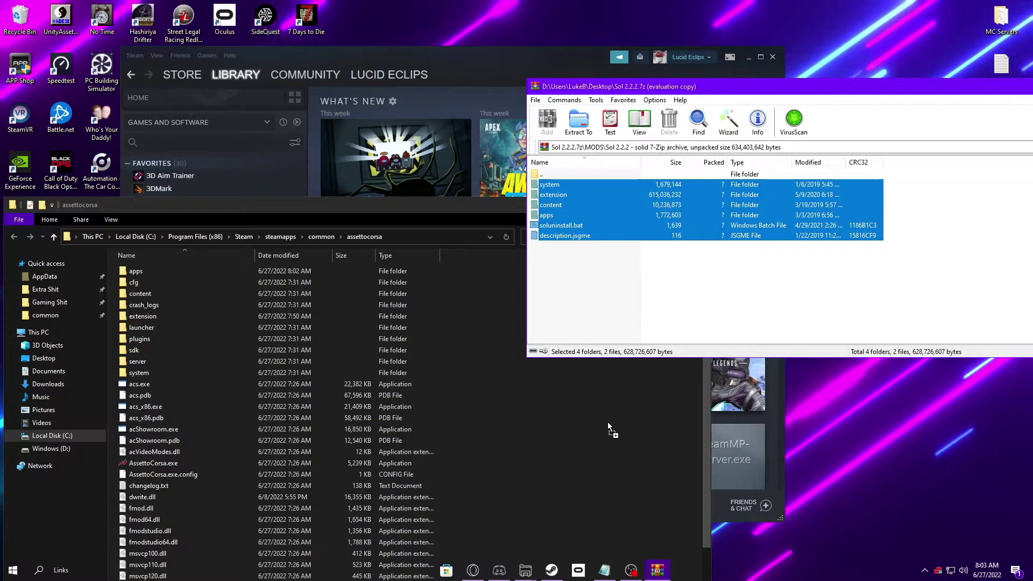
left_click_drag(594, 441, 595, 440)
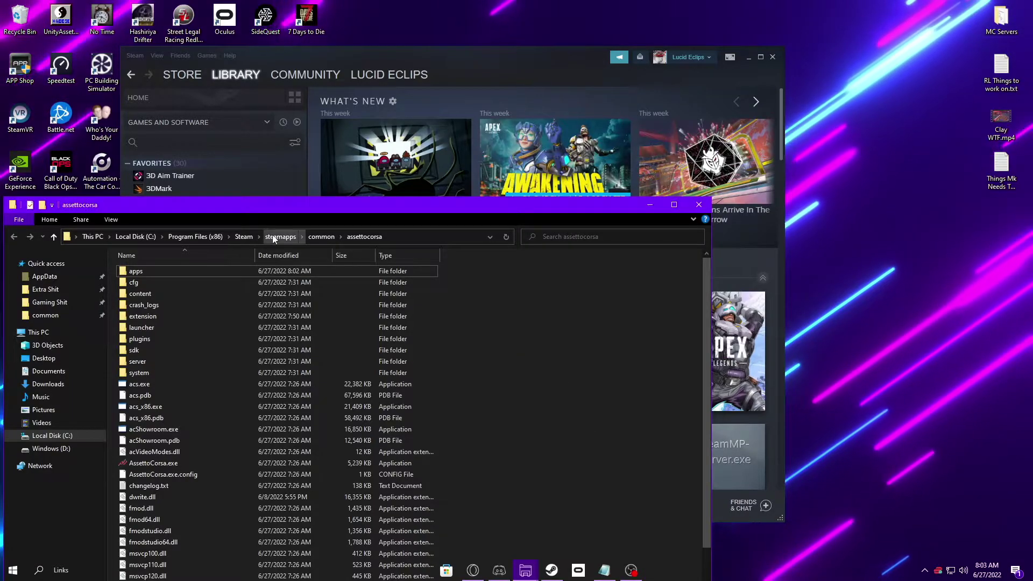
Step: Check the extracted Sol files in the assettocorsa folder, then close the Steam and assettocorsa windows
left_click_drag(547, 208, 583, 109)
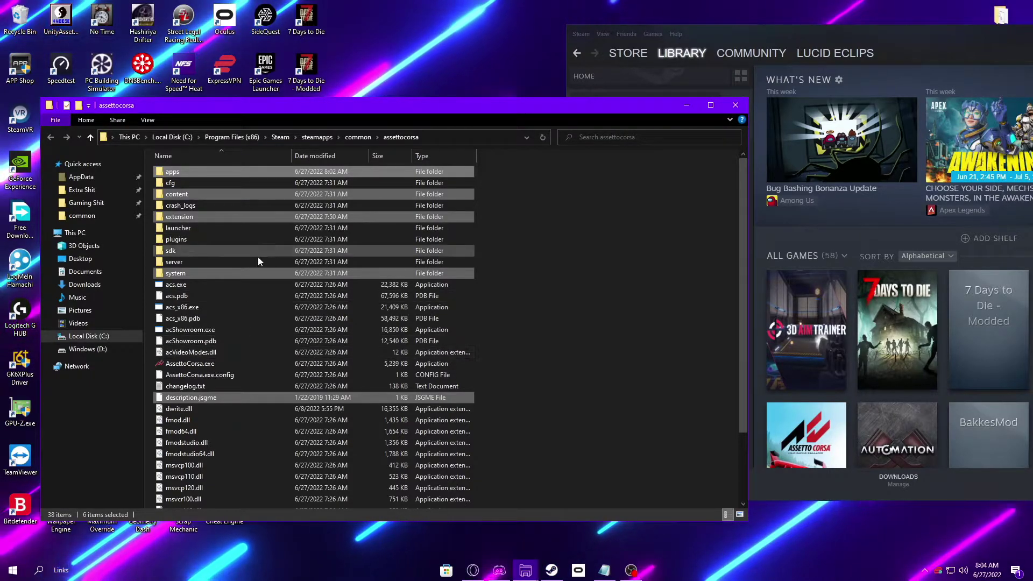
scroll(216, 409, "down", 3)
scroll(479, 345, "up", 3)
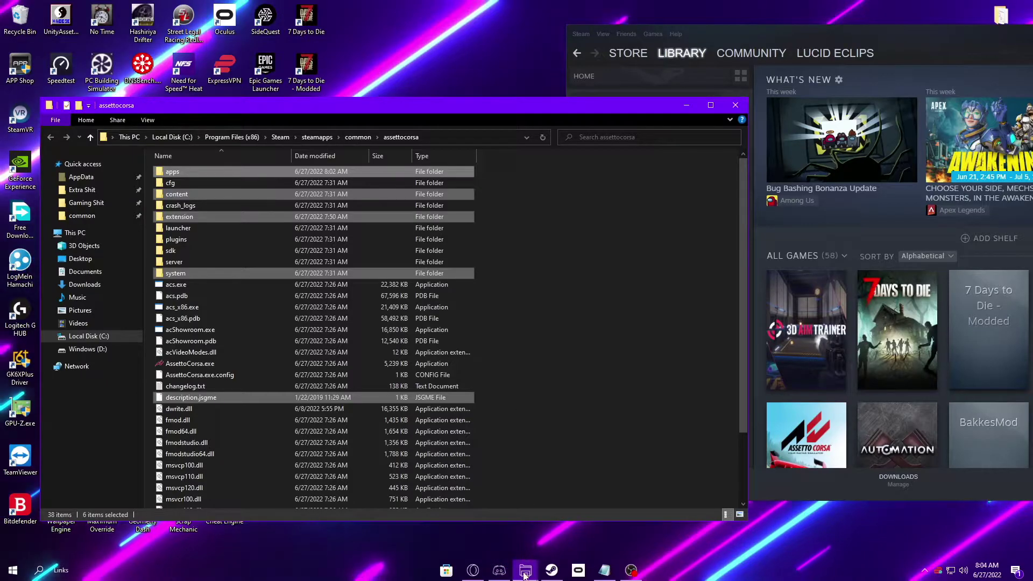
left_click(644, 51)
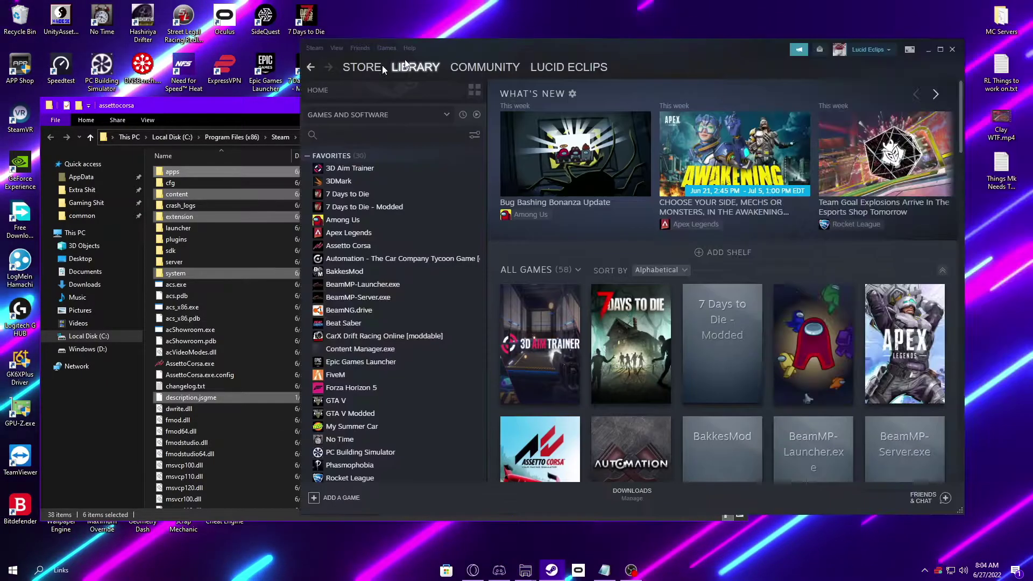
left_click(884, 69)
left_click(736, 105)
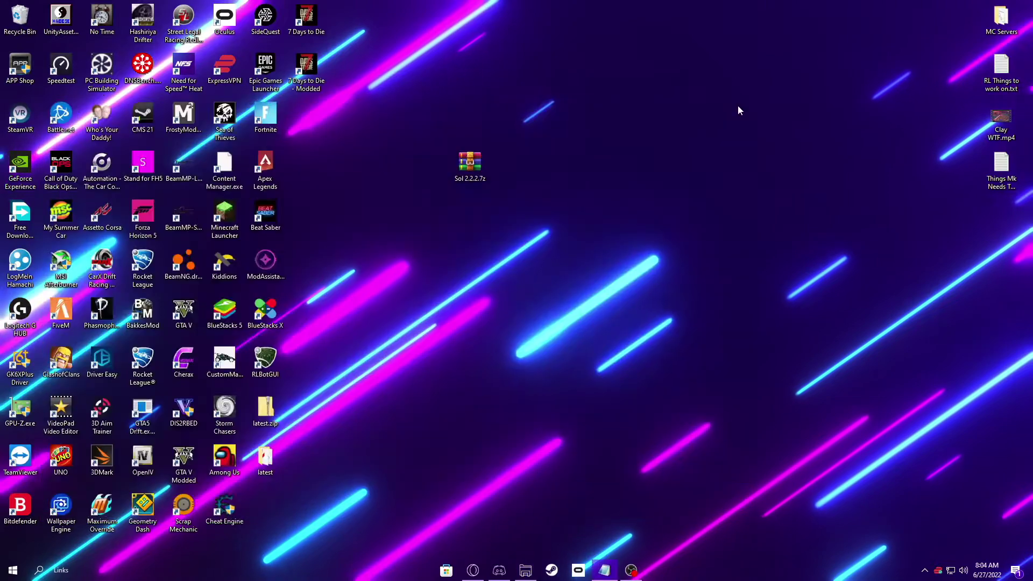
Step: Launch Content Manager from the latest folder on the Desktop and open the Weather FX settings of Custom Shaders Patch
double_click(265, 458)
double_click(231, 172)
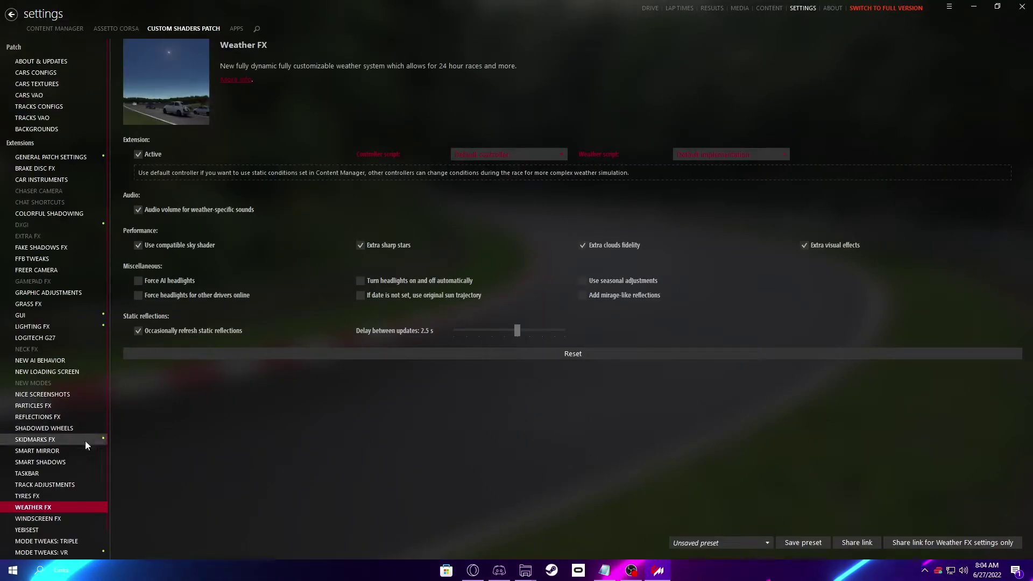
left_click(59, 497)
left_click(59, 505)
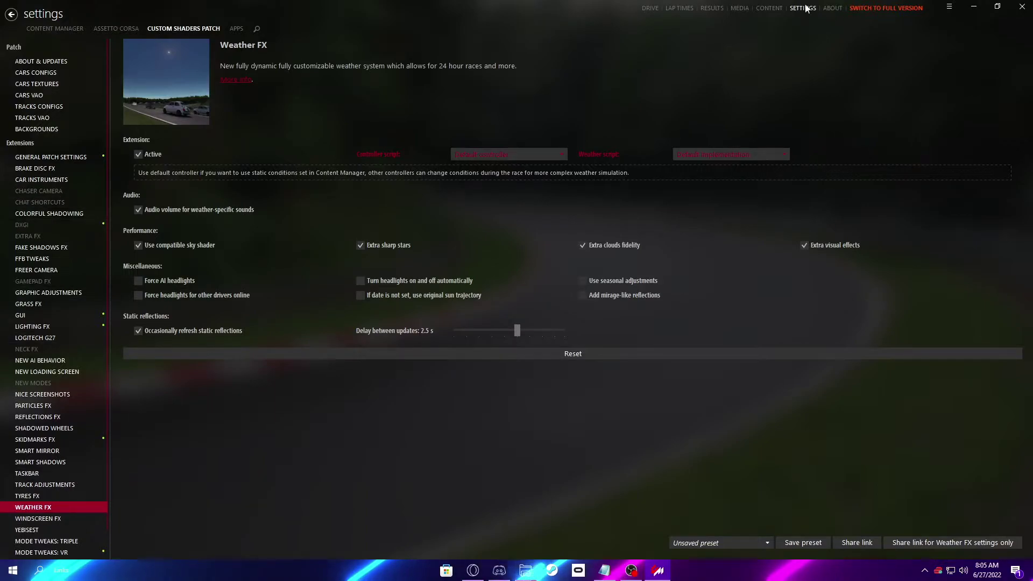
Step: Set the Weather FX controller script to Sol 2.2 and the weather script to Sol
left_click(541, 154)
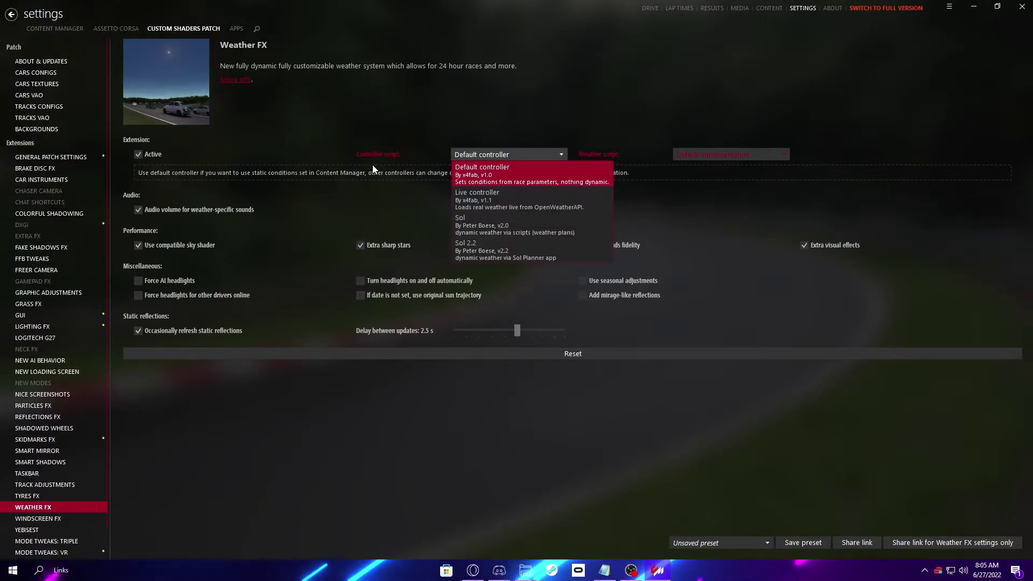
left_click(479, 257)
left_click(706, 155)
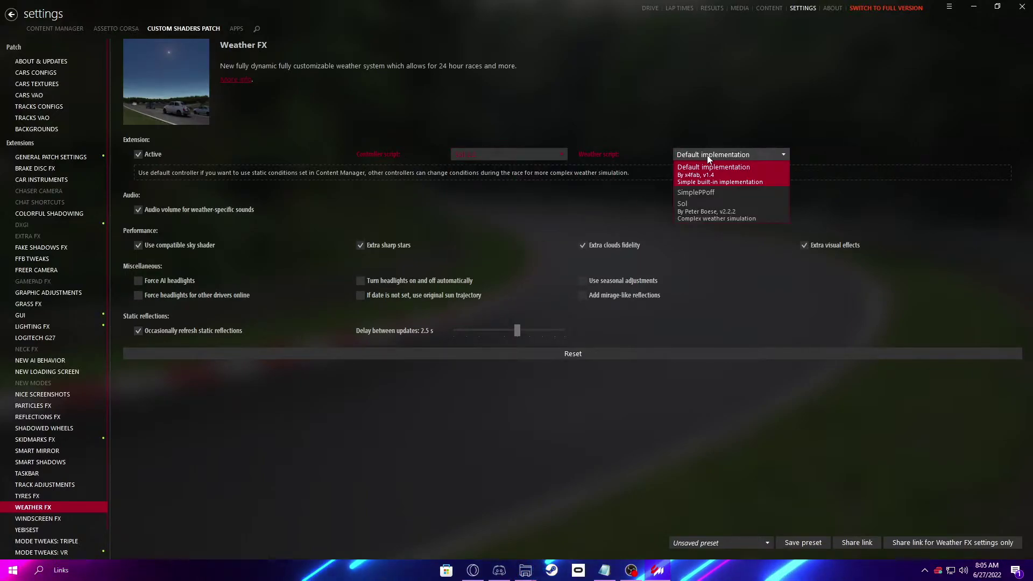
left_click(711, 204)
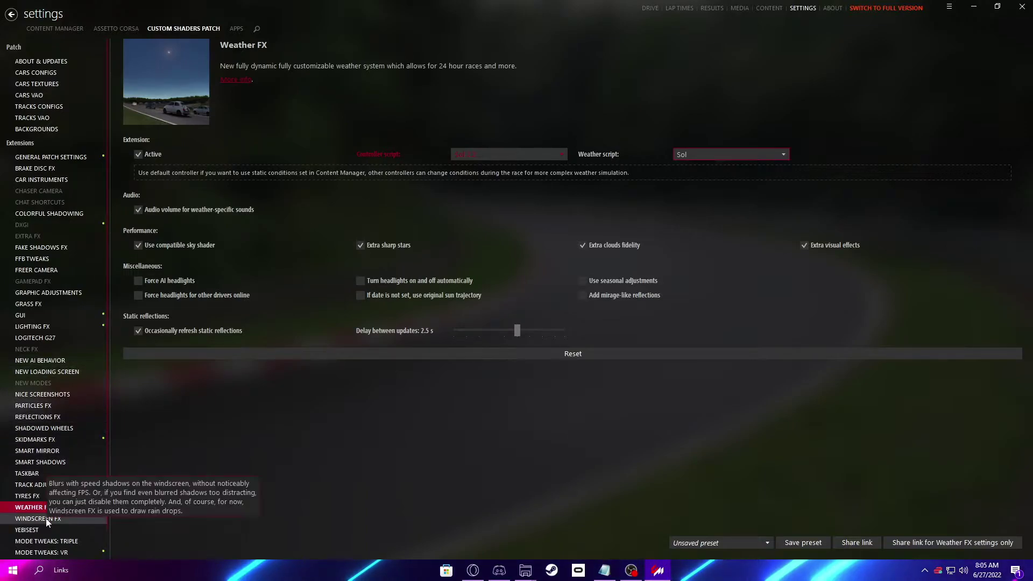
Step: Open the Assetto Corsa video settings and look through the available post-processing filters
left_click(52, 62)
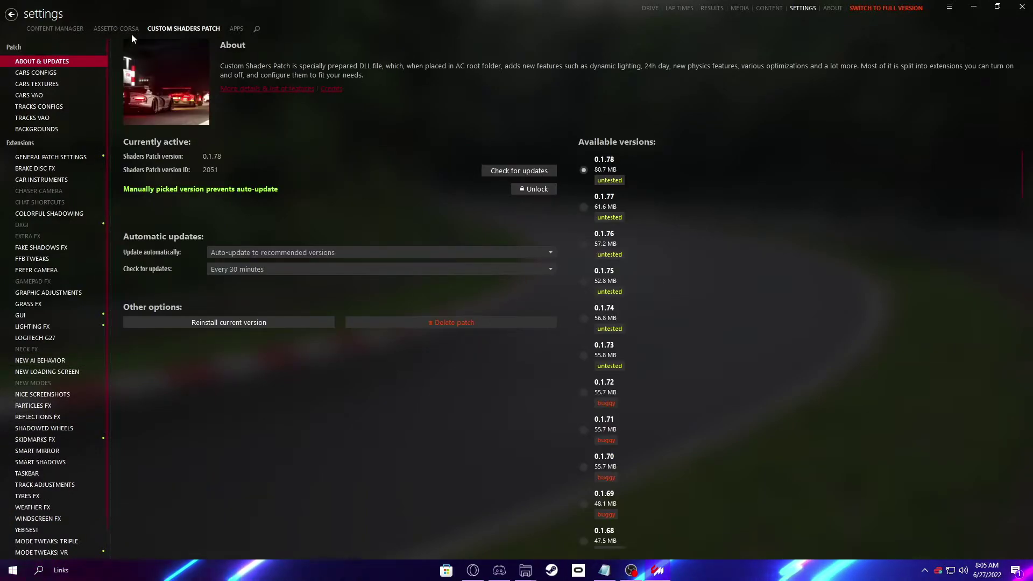
left_click(128, 30)
left_click(52, 91)
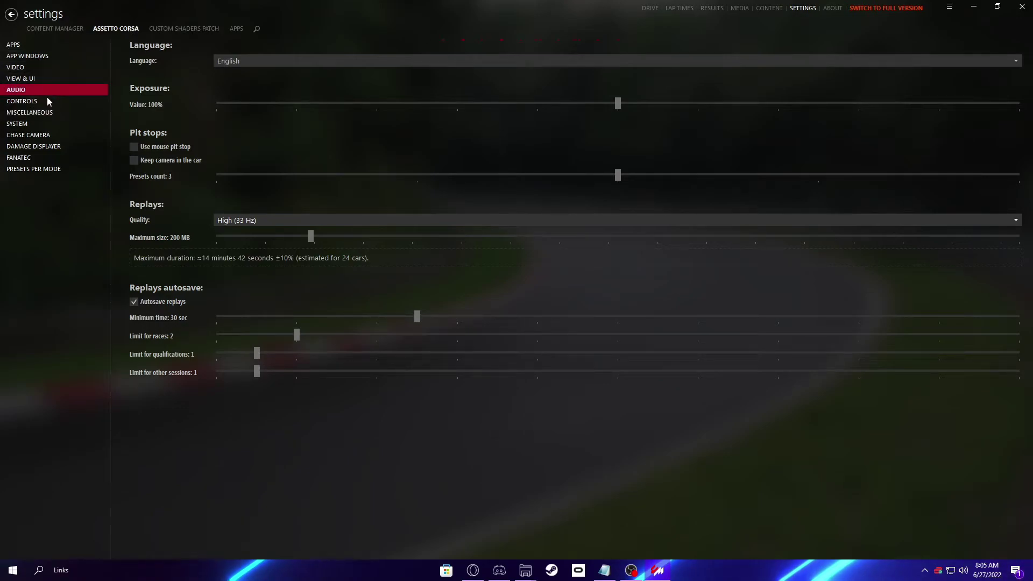
key("Up")
key("Up")
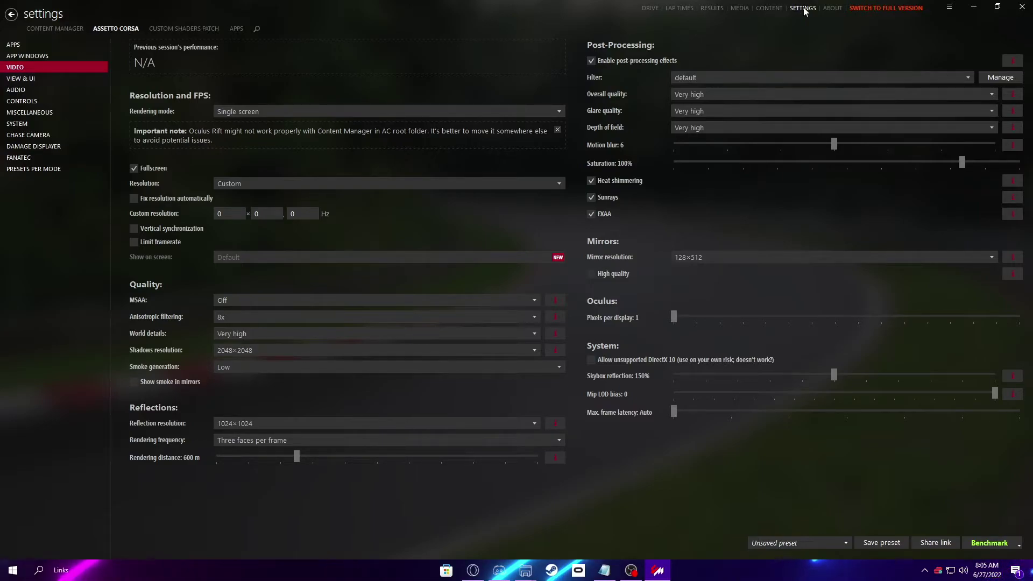
left_click(696, 80)
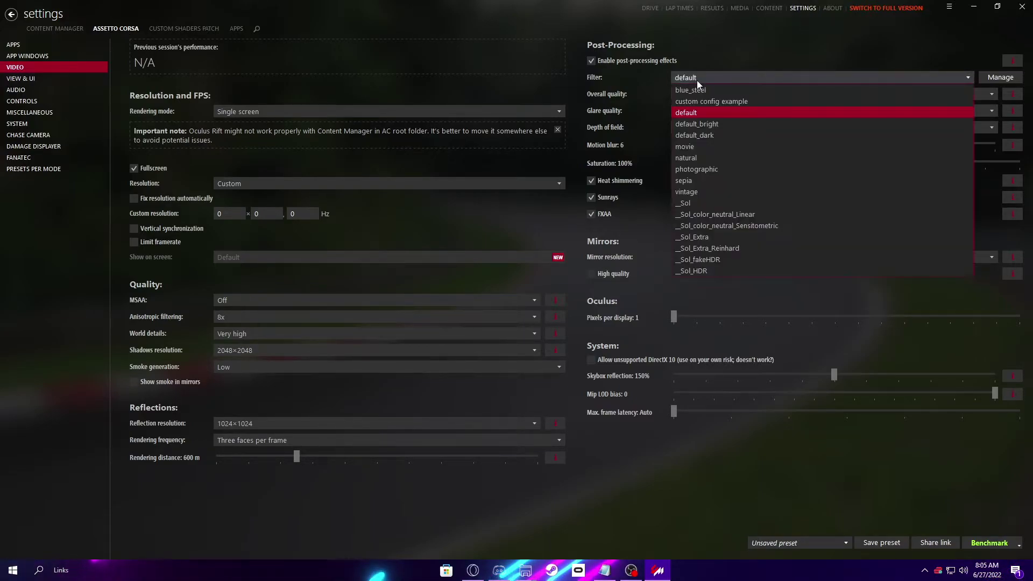
key("Up")
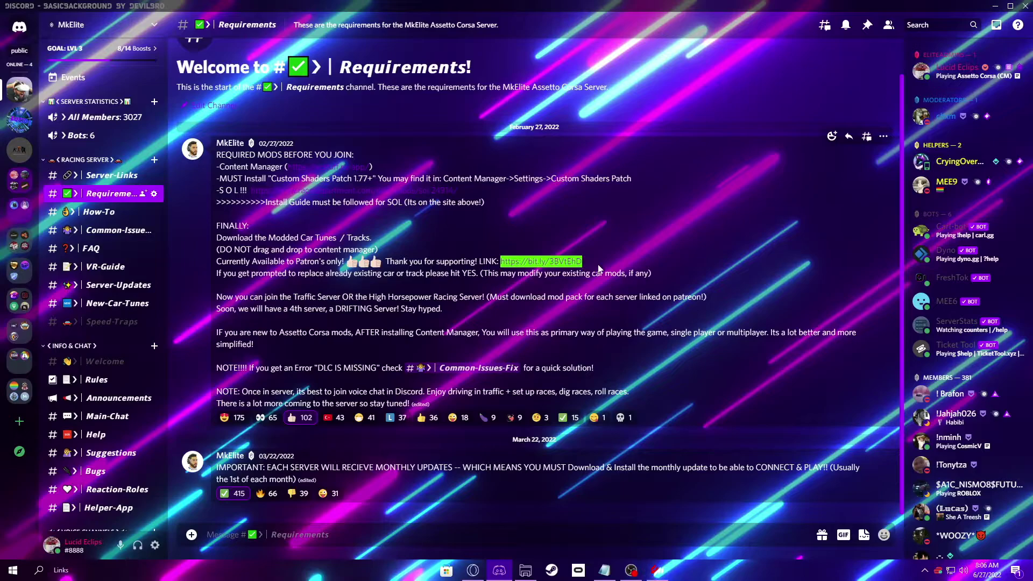
Step: Open the mod pack link from the Discord Requirements channel, accept the privacy notice and review MkElite's Patreon membership levels
left_click(544, 264)
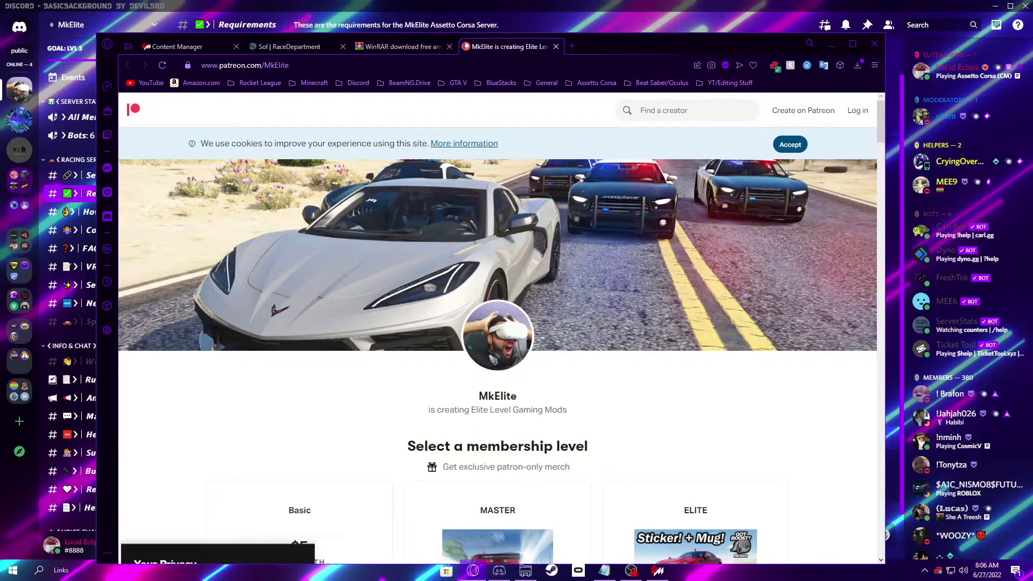
left_click_drag(624, 53, 630, 35)
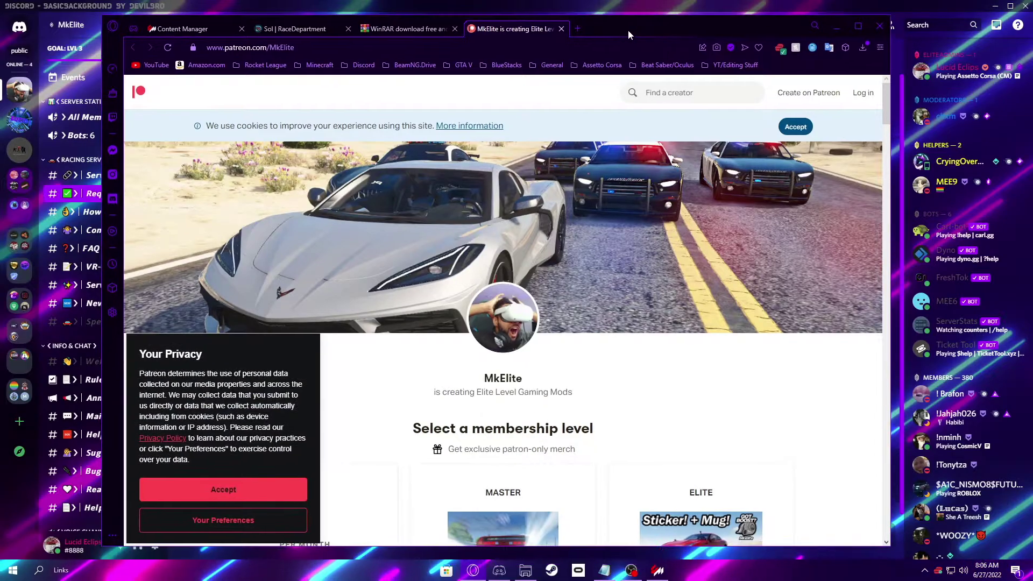
scroll(460, 381, "down", 2)
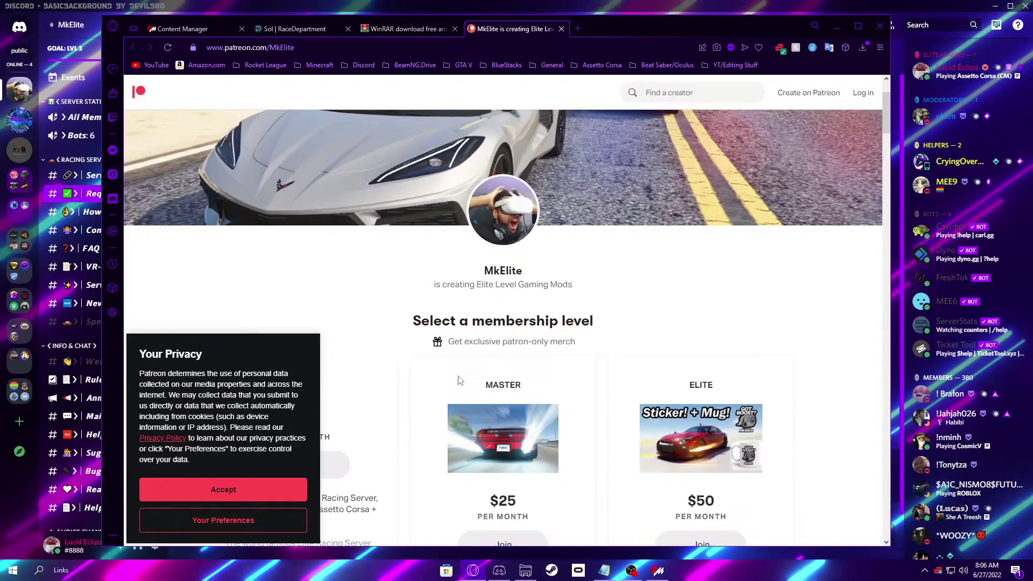
left_click(295, 488)
scroll(433, 358, "down", 2)
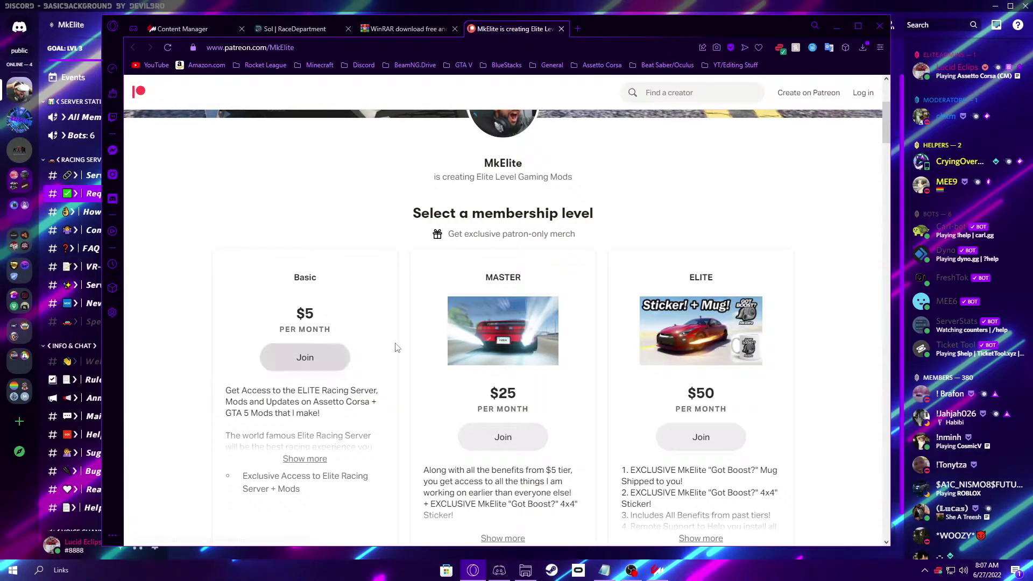
scroll(339, 471, "down", 1)
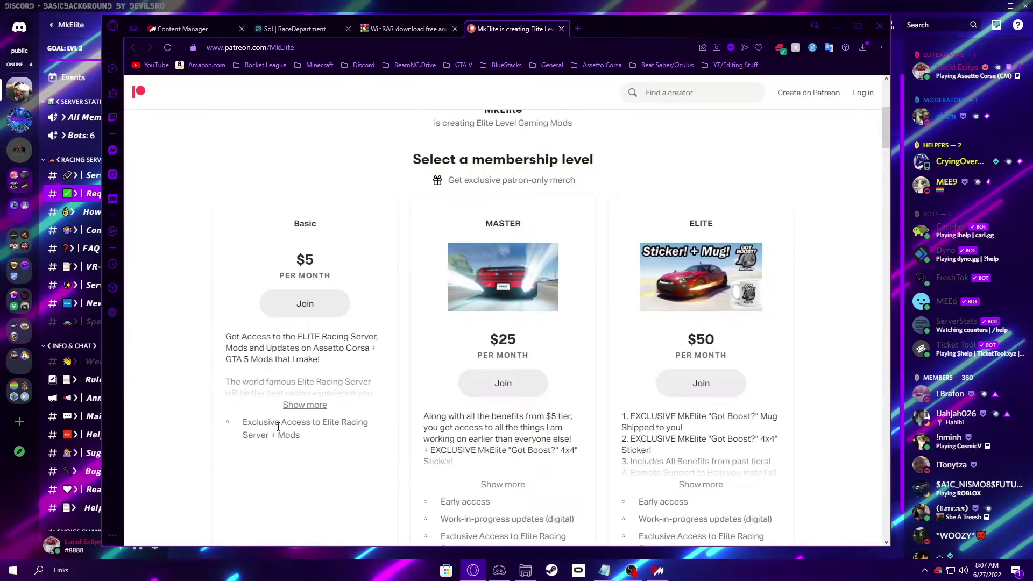
Step: Examine the server update posts on MkElite's Patreon posts page, including the June update for the High HP Server
key("alt+Left")
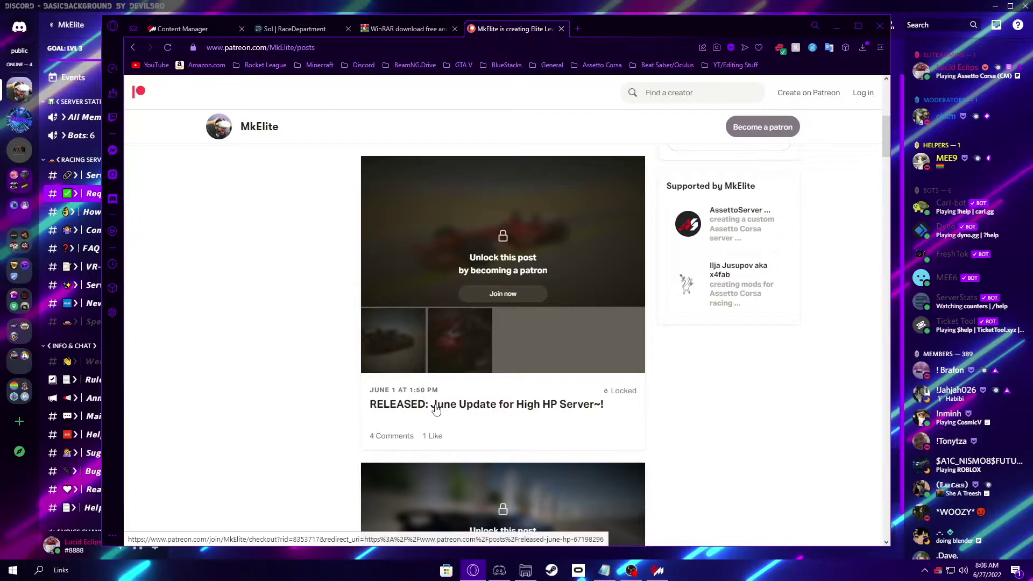
scroll(679, 429, "down", 2)
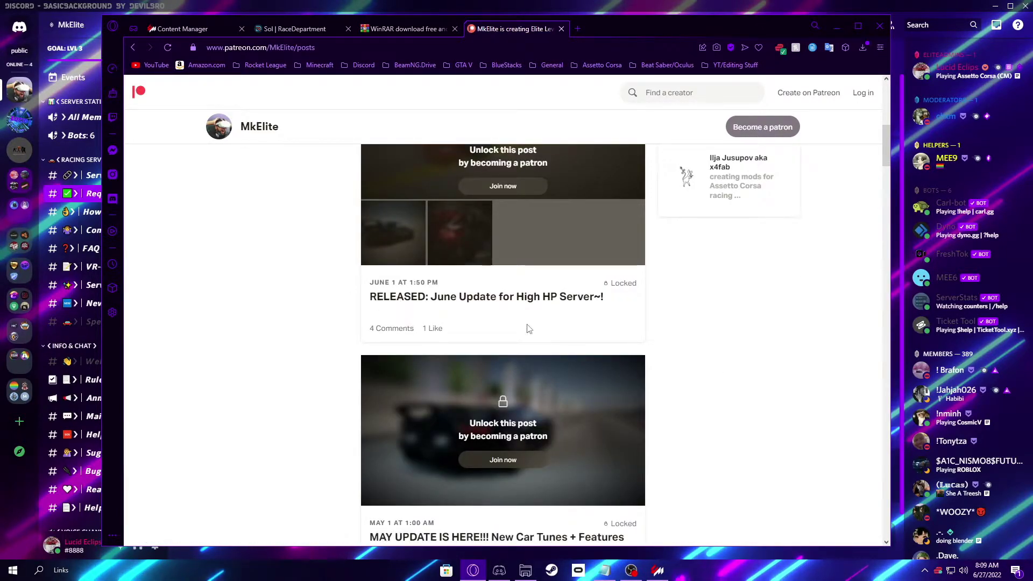
scroll(394, 336, "up", 1)
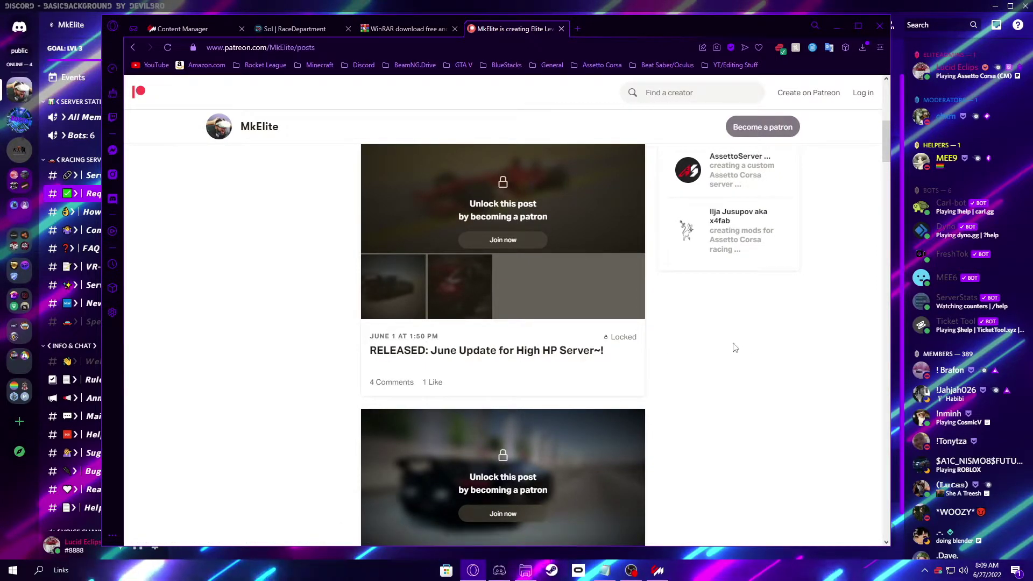
scroll(362, 365, "up", 1)
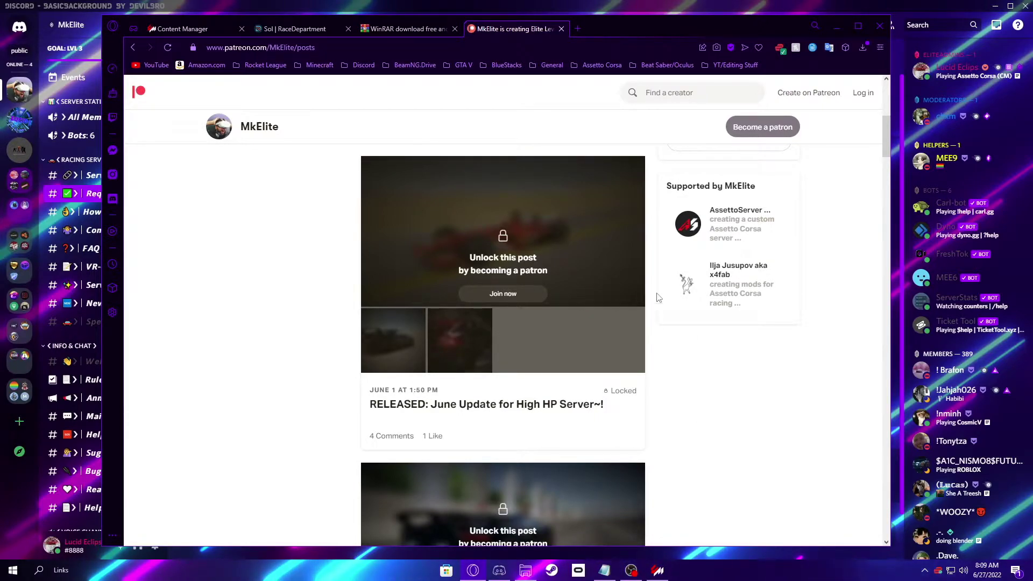
scroll(702, 375, "down", 1)
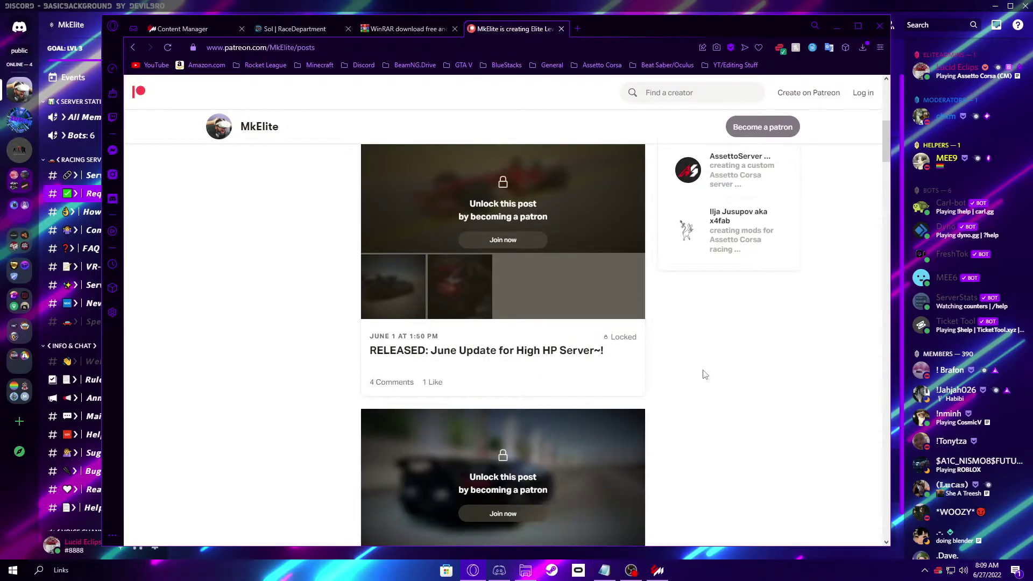
scroll(710, 371, "up", 1)
scroll(247, 343, "up", 2)
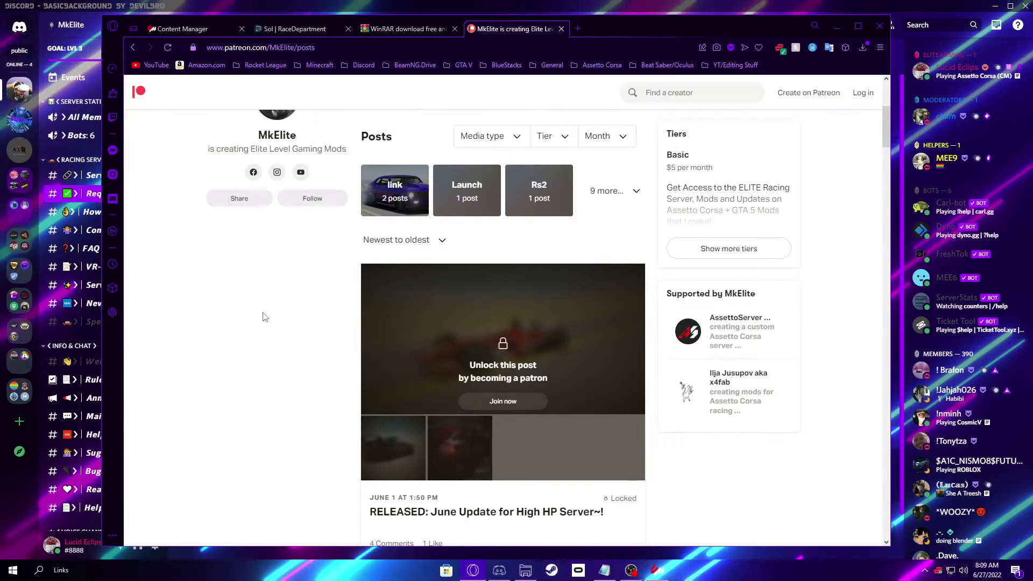
scroll(272, 334, "down", 1)
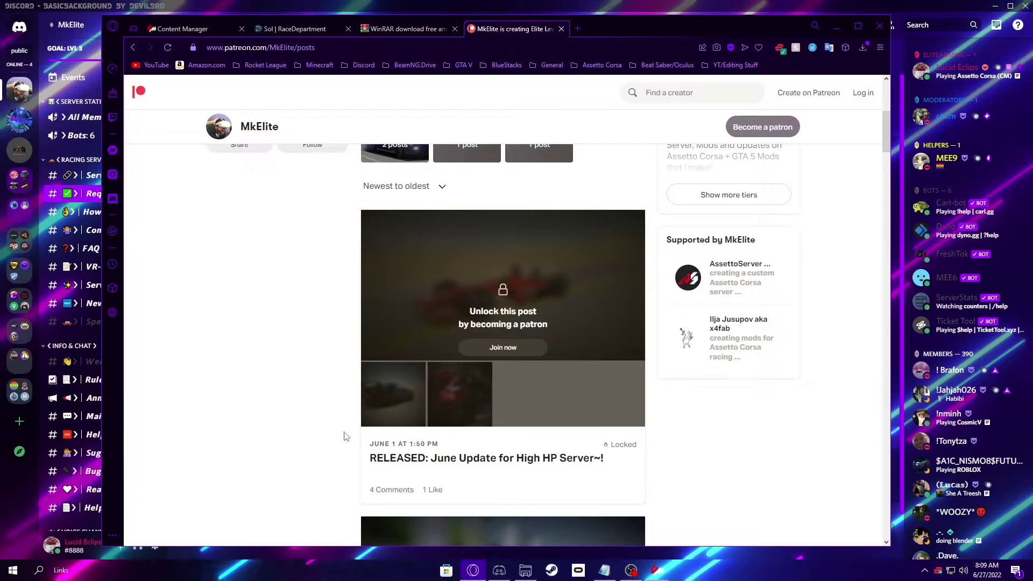
scroll(307, 409, "down", 1)
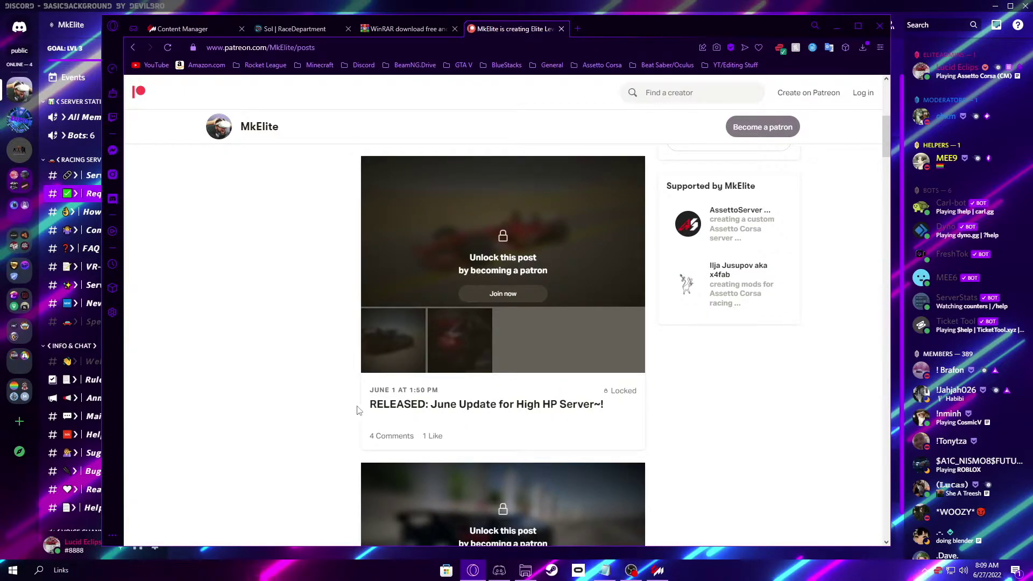
scroll(308, 281, "up", 1)
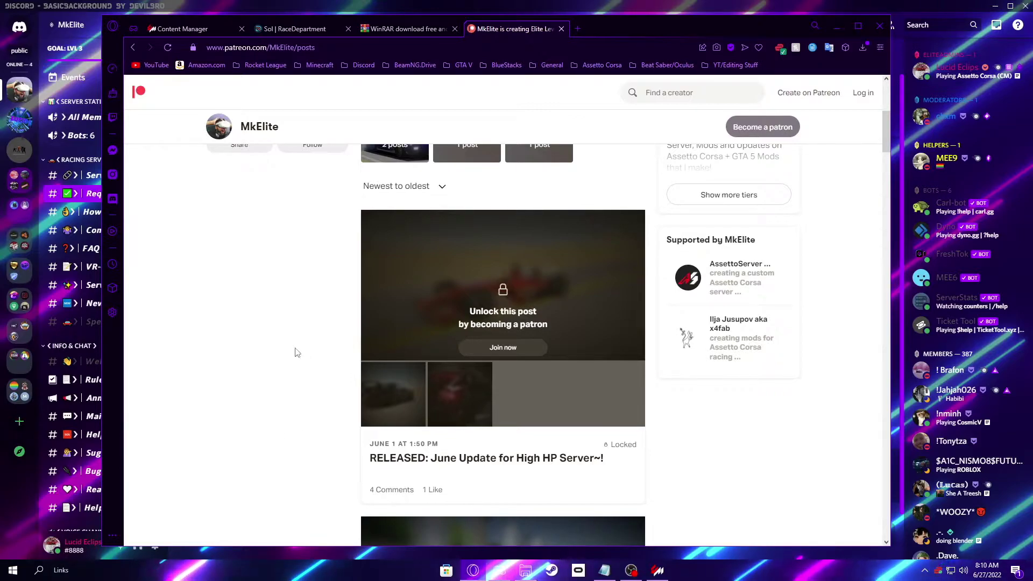
scroll(298, 352, "down", 2)
scroll(322, 339, "up", 1)
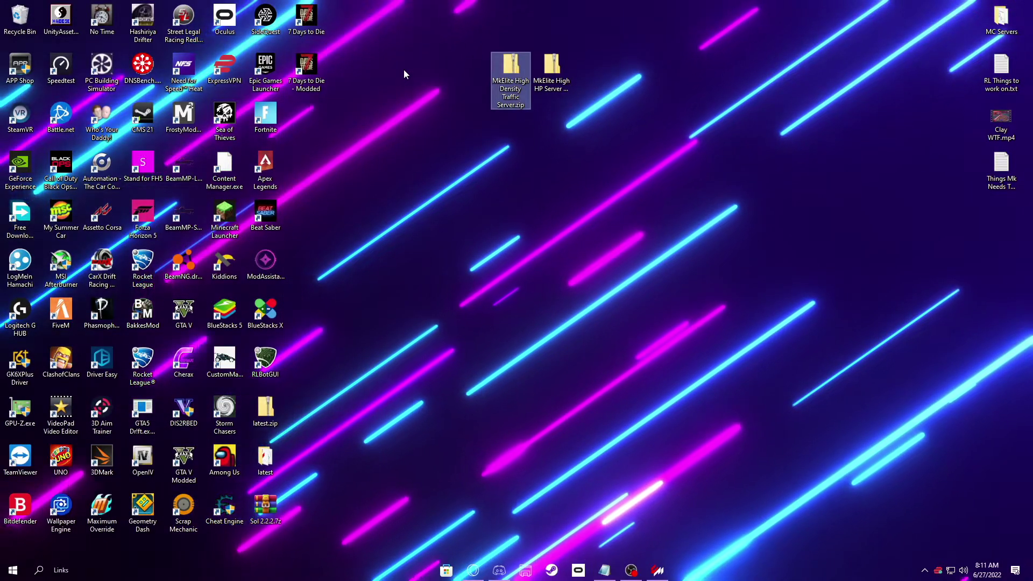
Step: Extract all files of MkElite High Density Traffic Server.zip into a folder on the Desktop
left_click_drag(433, 16, 668, 129)
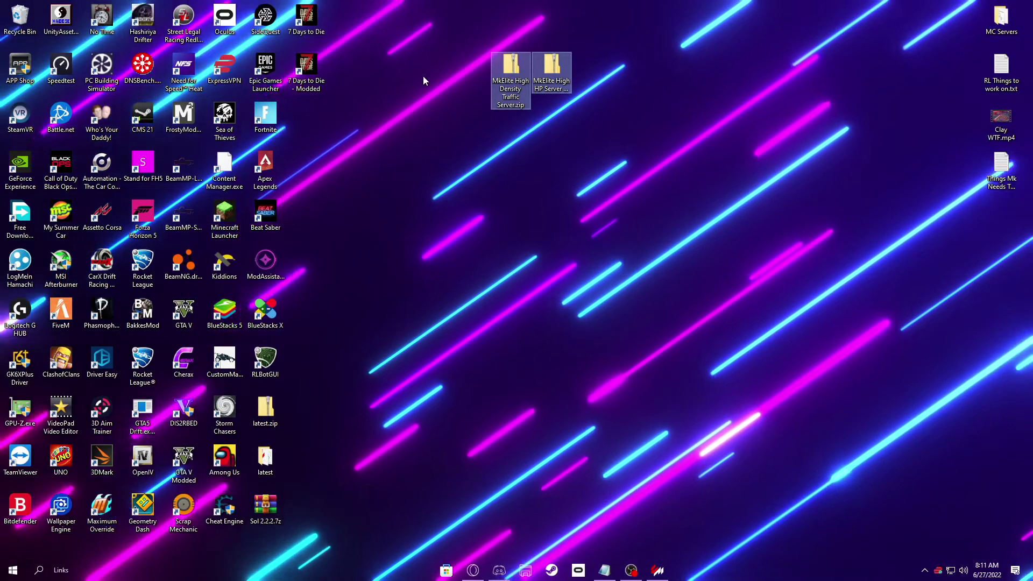
left_click(607, 146)
double_click(510, 75)
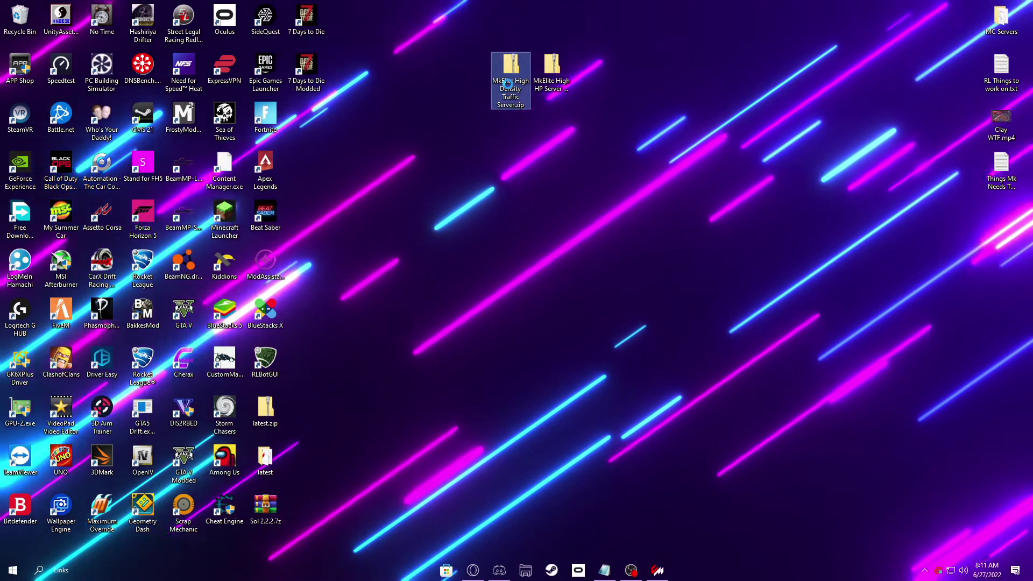
right_click(521, 83)
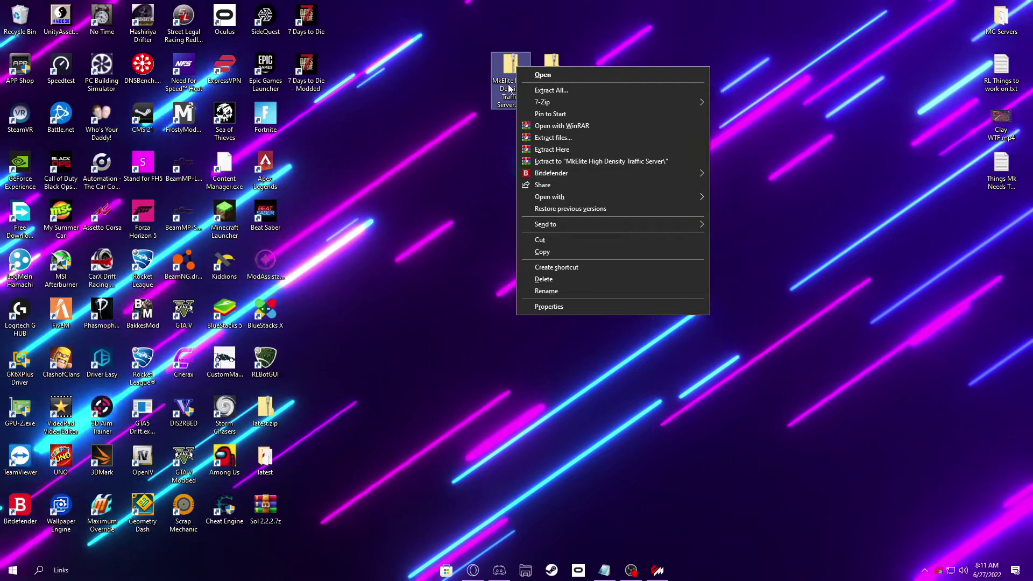
mouse_move(544, 100)
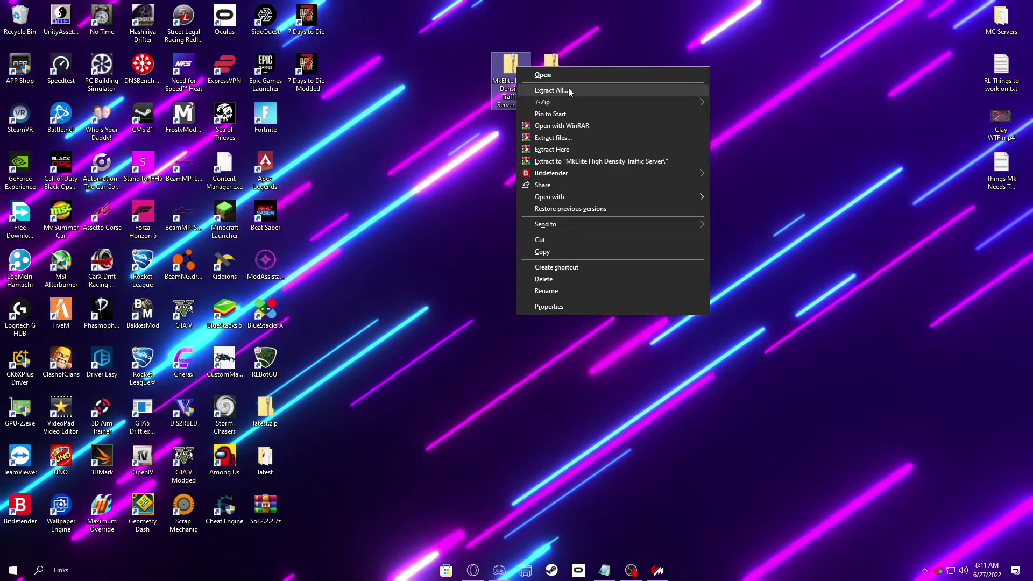
left_click(567, 90)
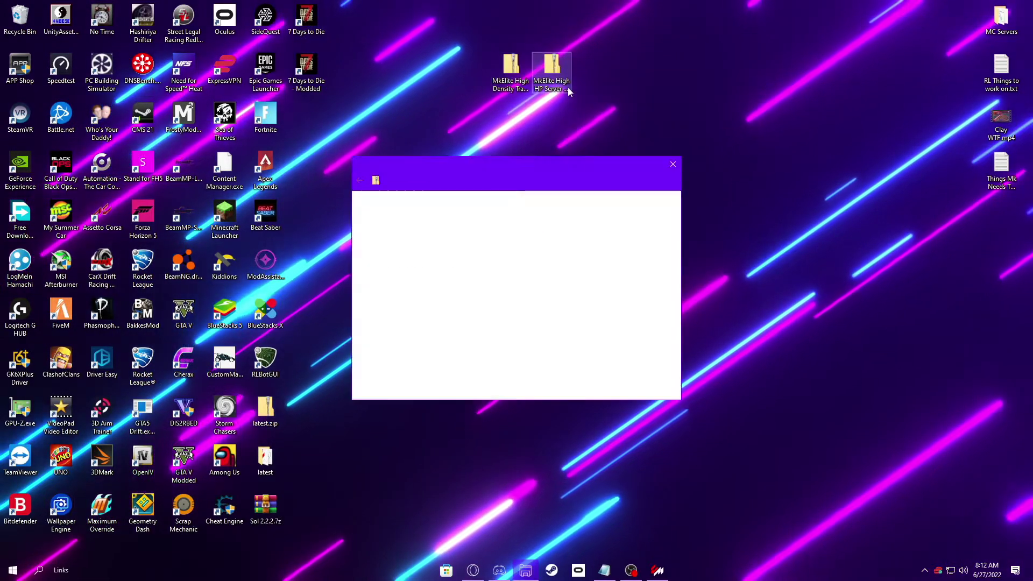
left_click(615, 392)
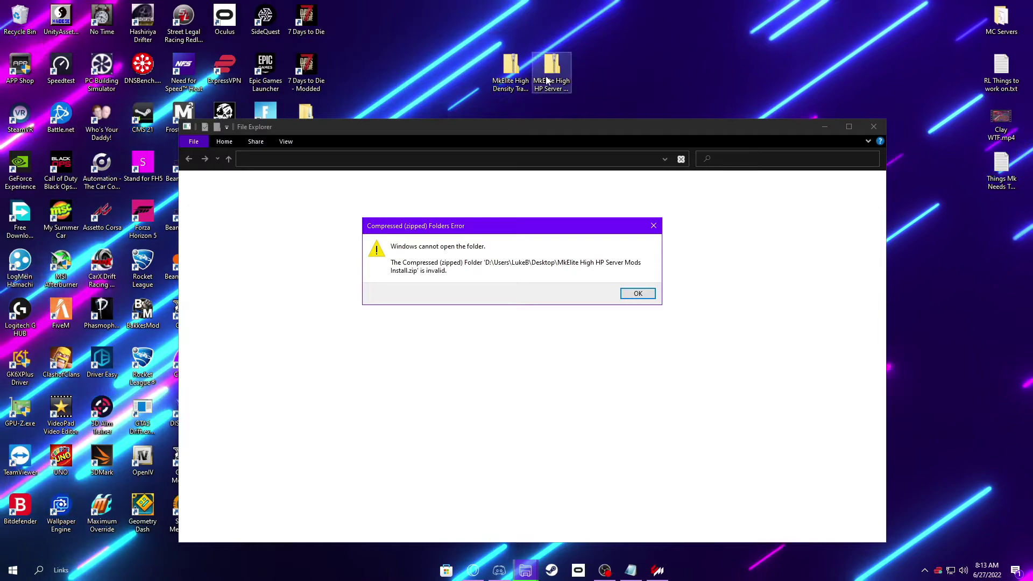
Step: Dismiss the zipped-folder error and extract MkElite High HP Server Mods Install.zip with WinRAR into its own folder on the Desktop
left_click_drag(433, 233, 436, 204)
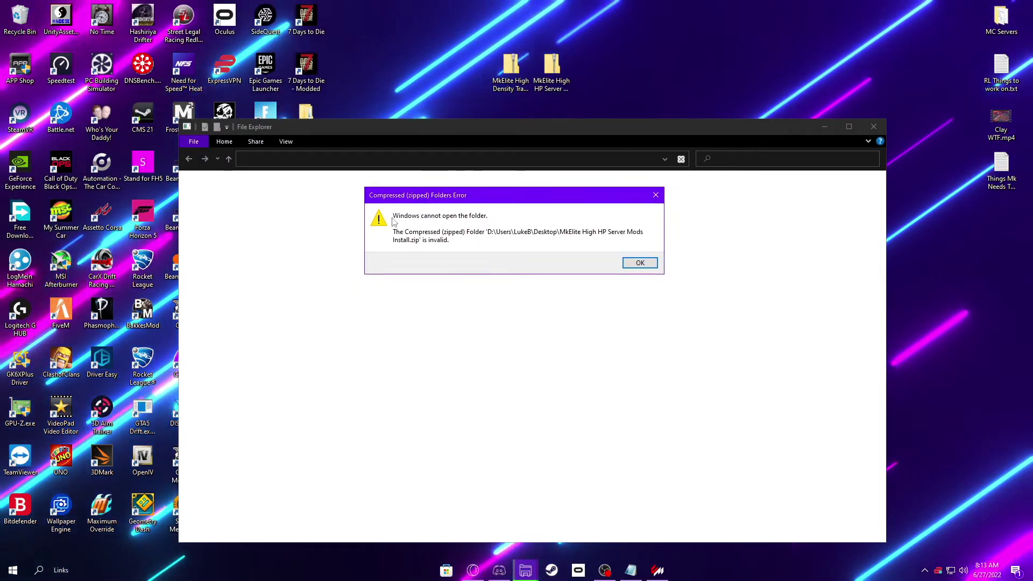
left_click(640, 262)
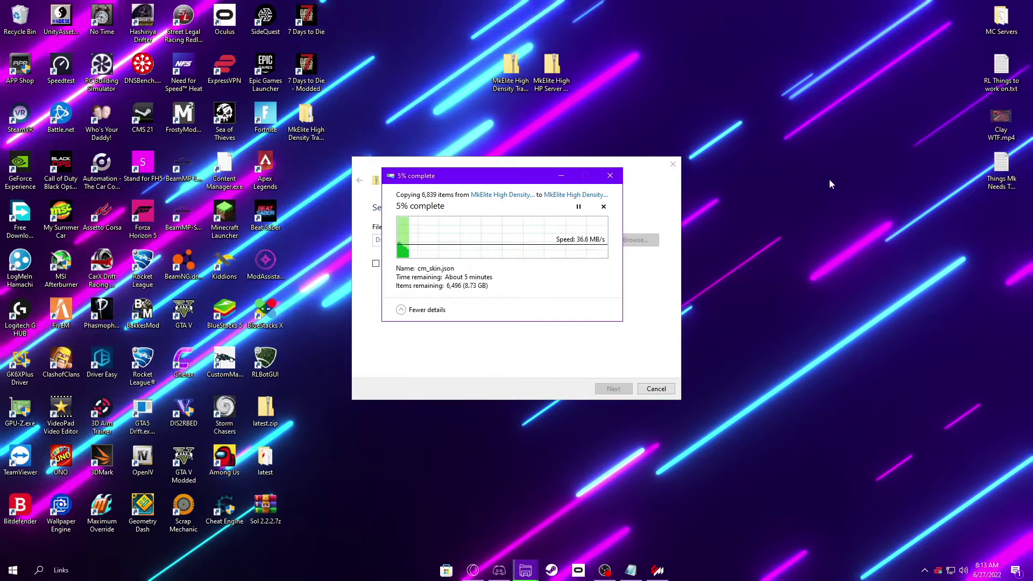
left_click(561, 69)
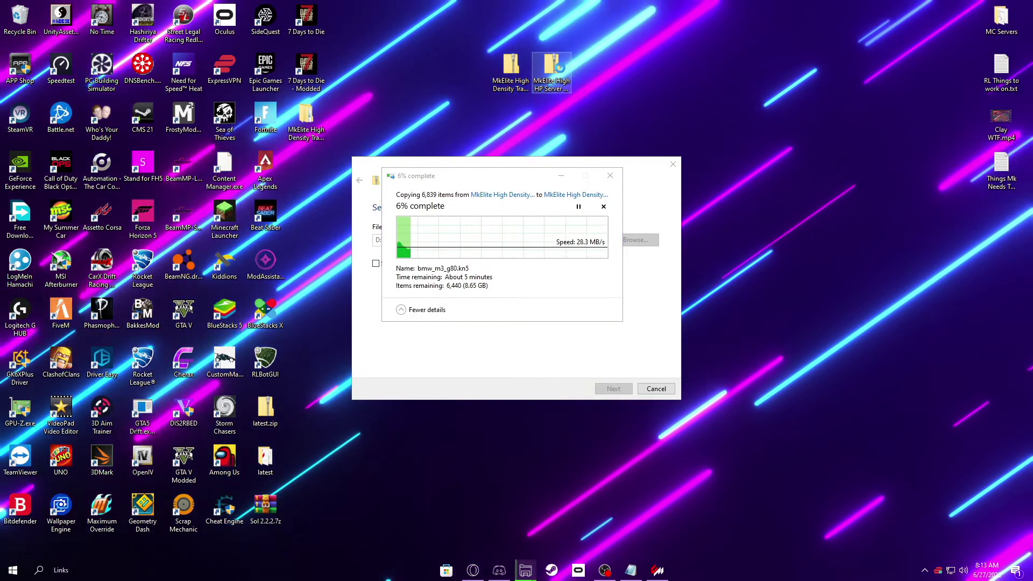
right_click(560, 69)
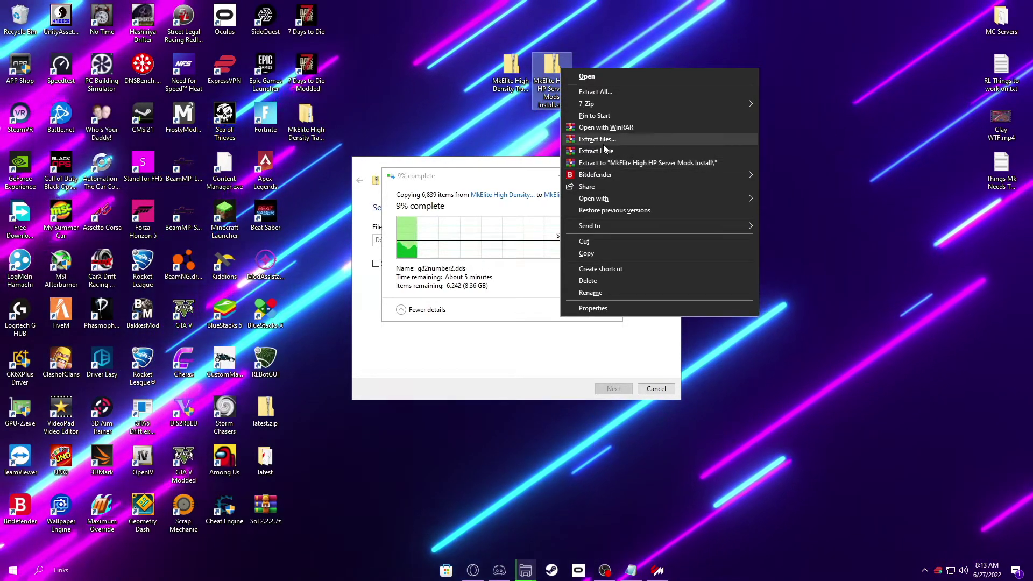
right_click(534, 71)
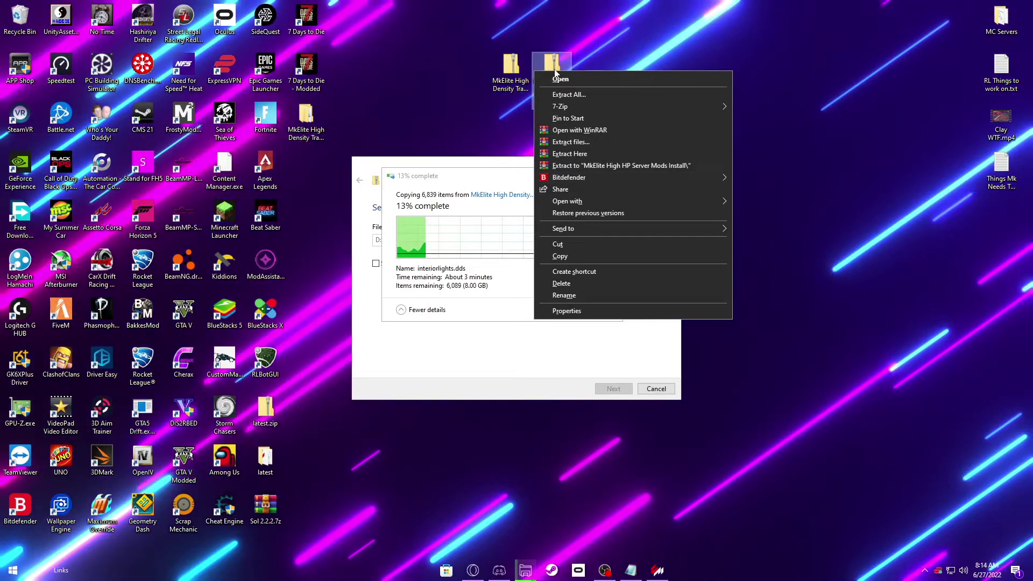
left_click(586, 143)
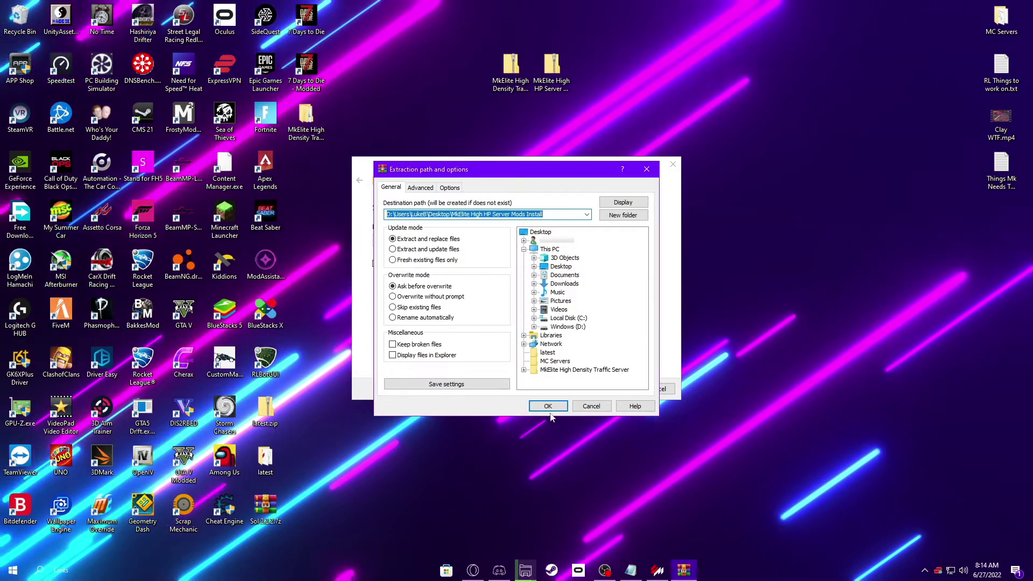
key("Return")
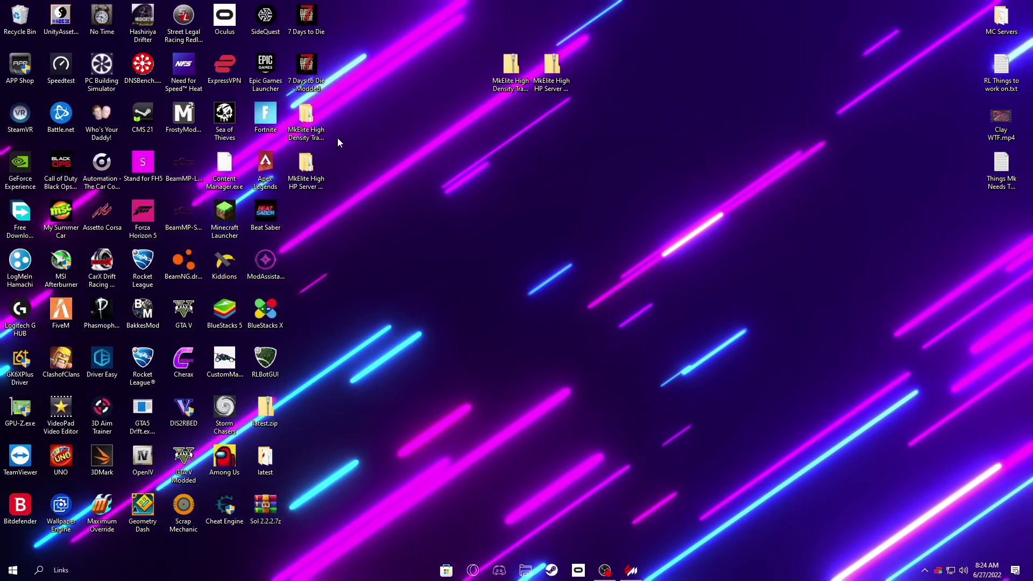
Step: Open the extracted MkElite High Density Traffic Server folder down to its cars, driver and tracks folders
double_click(306, 116)
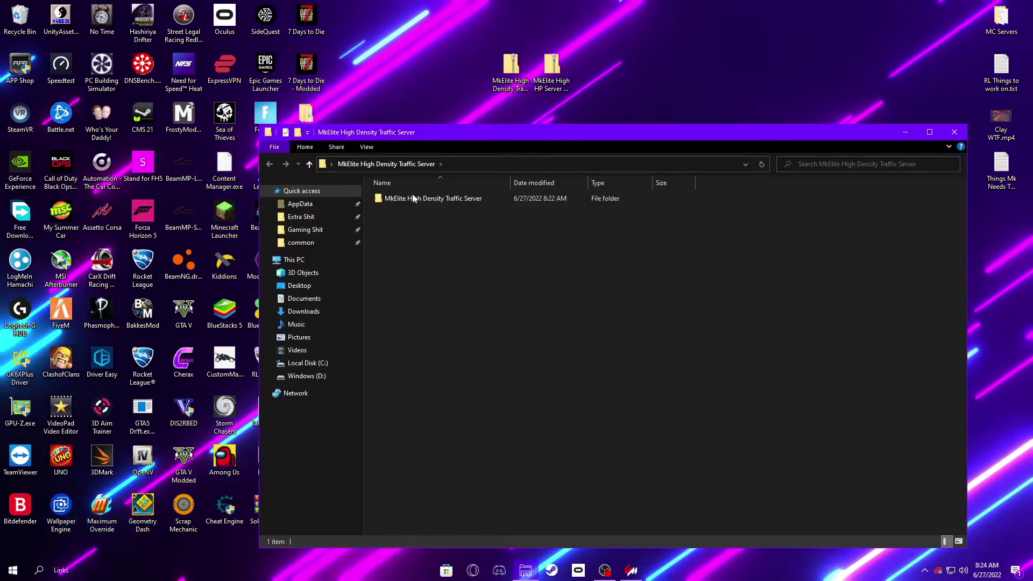
double_click(406, 198)
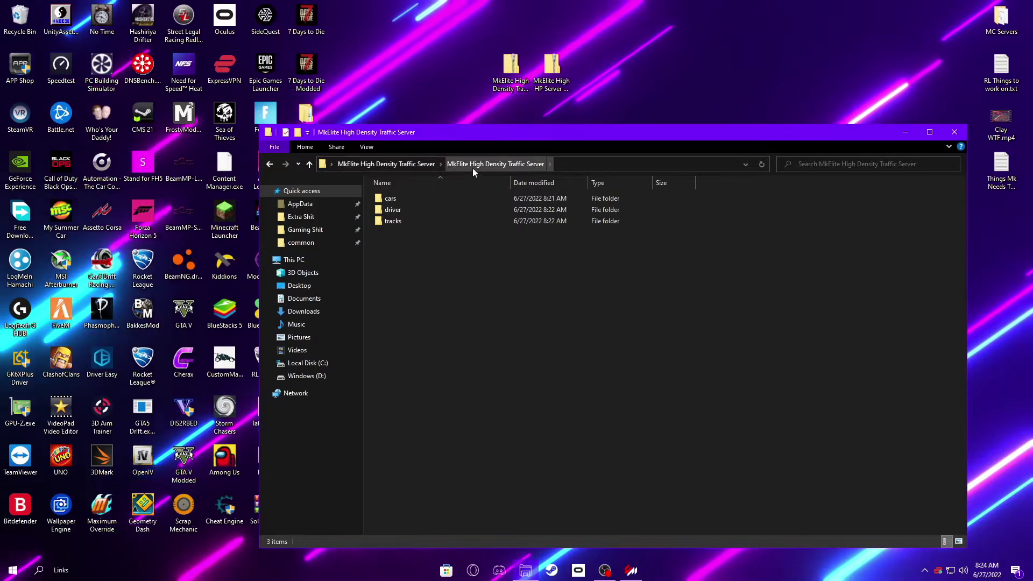
left_click_drag(406, 243, 481, 243)
left_click_drag(512, 136, 675, 102)
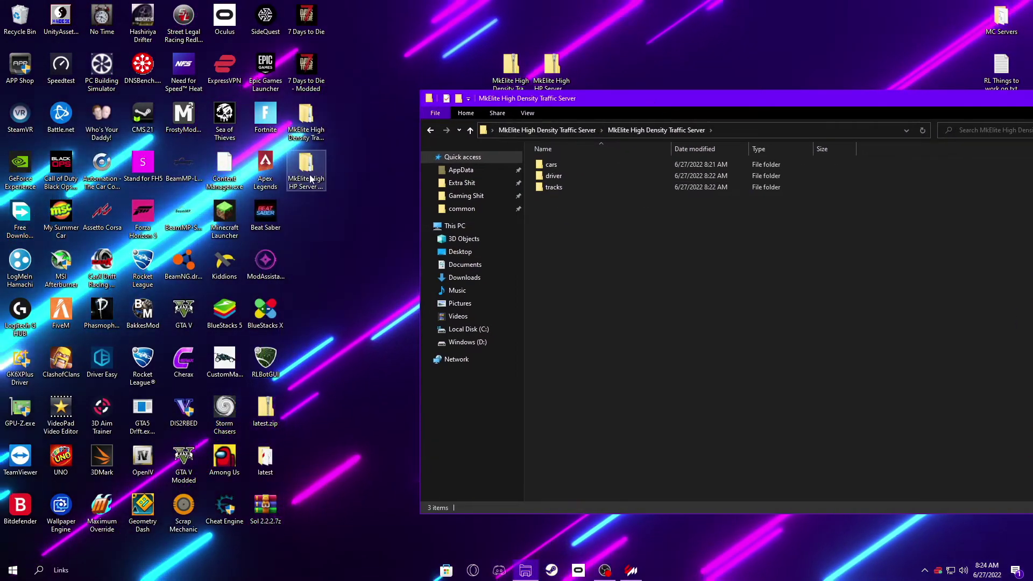
Step: Open the extracted MkElite High HP Server Mods Install folder down to the content folder inside "Copy Whats inside to Main Assetto Folder MANUALLY"
double_click(310, 180)
left_click_drag(218, 13, 413, 202)
double_click(350, 262)
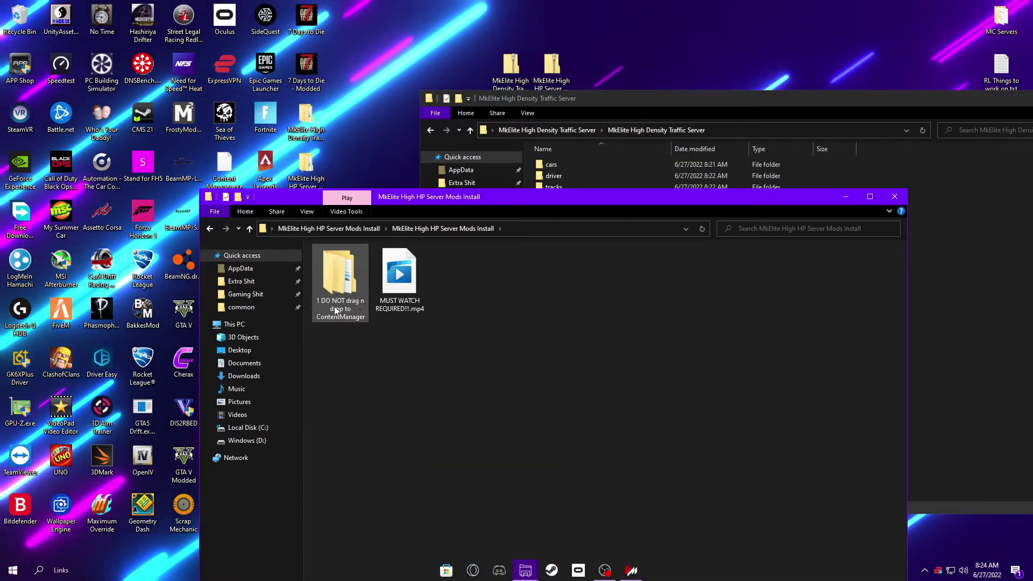
double_click(344, 281)
key("alt+Left")
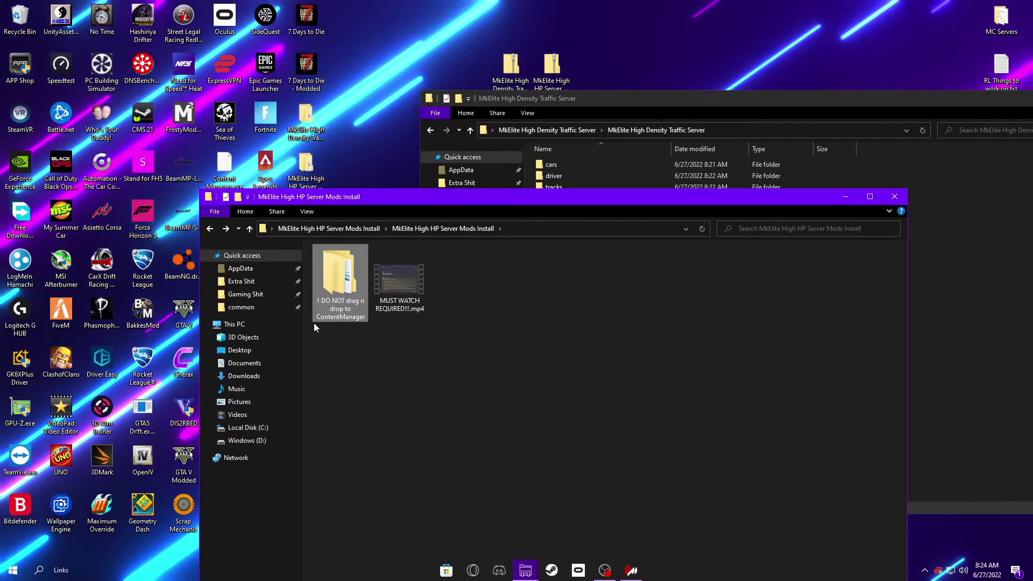
double_click(326, 295)
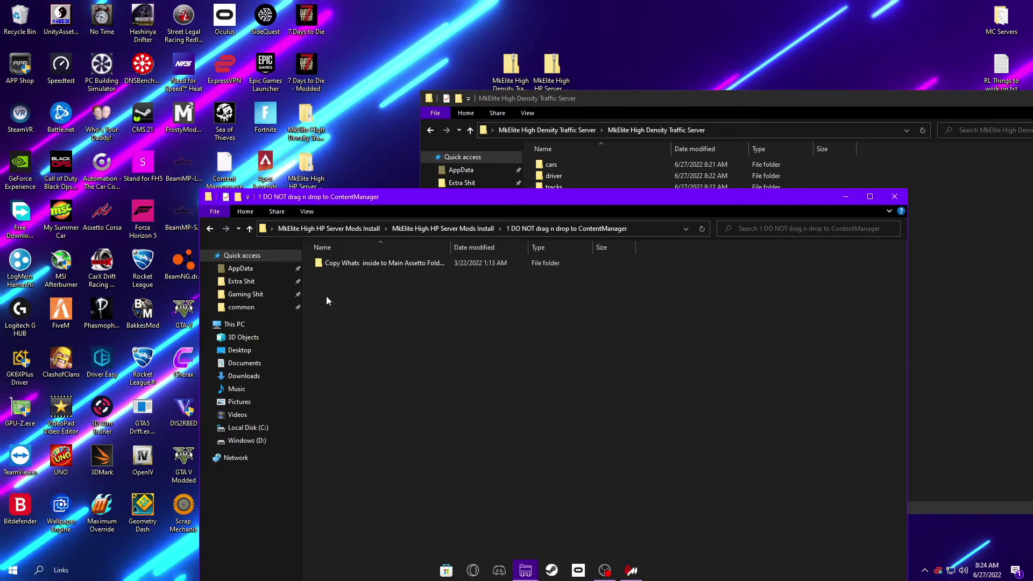
double_click(318, 263)
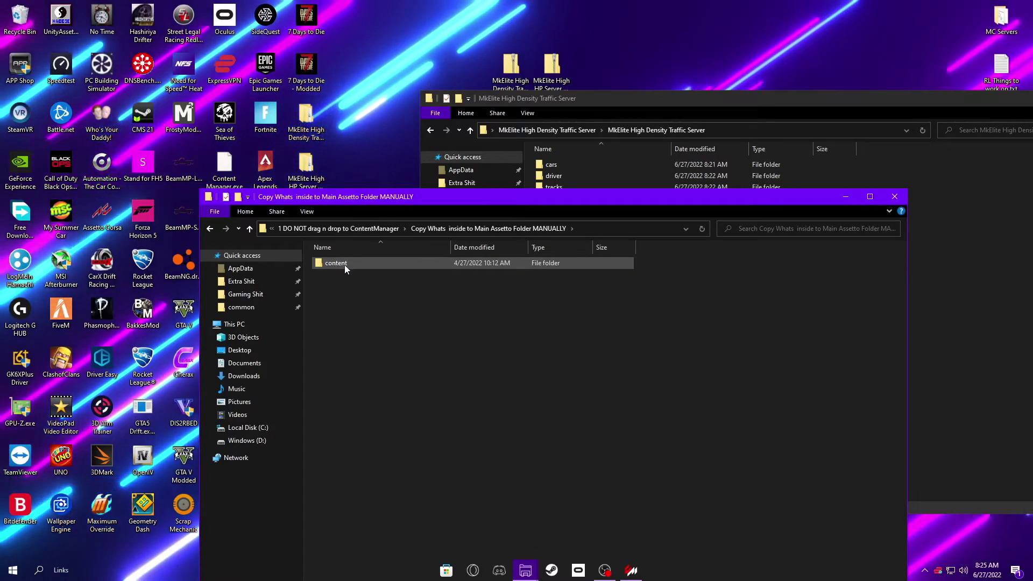
double_click(342, 265)
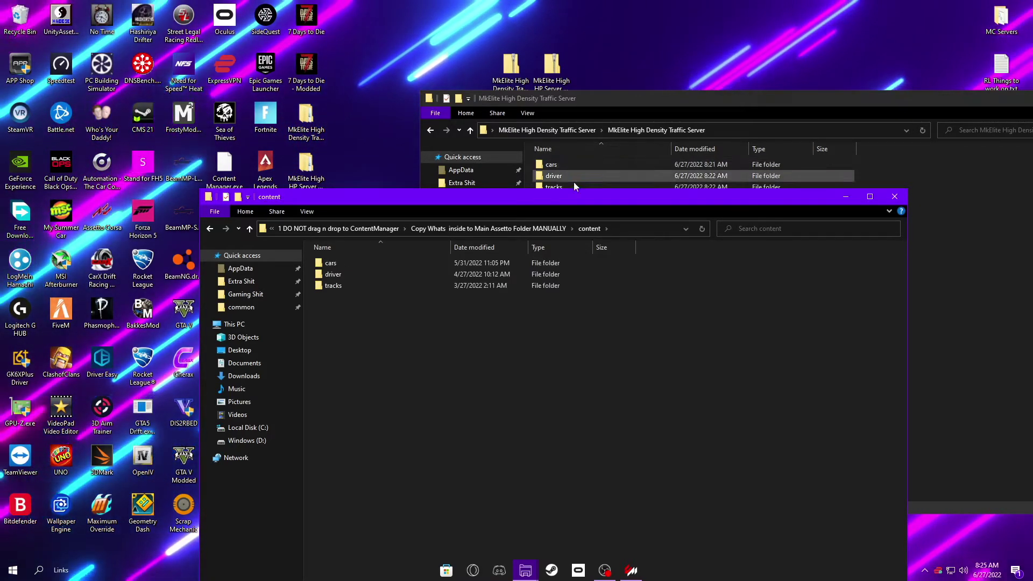
Step: Compare the High HP pack's content folder with the High Density Traffic Server folder structure
key("alt+Left")
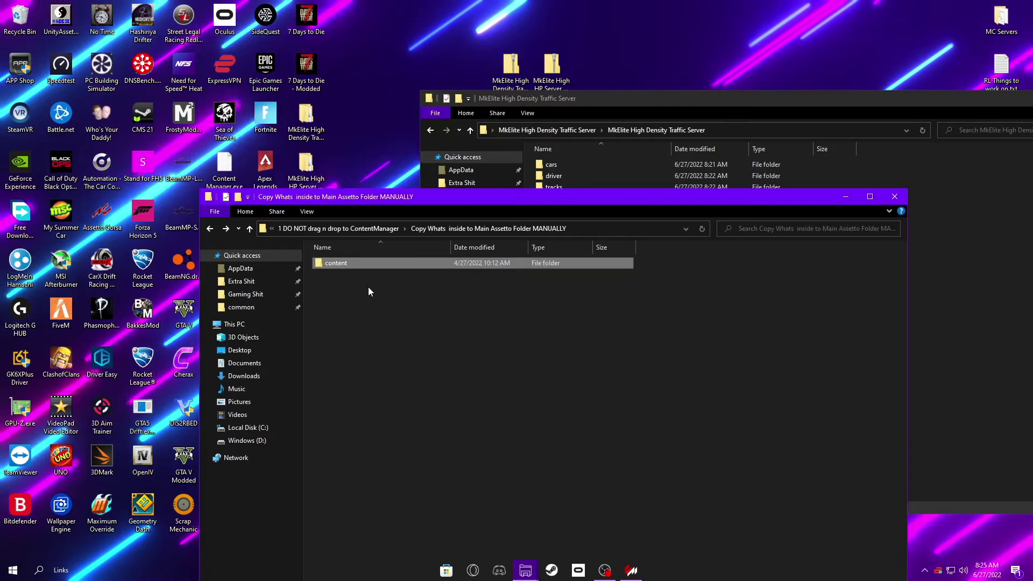
left_click_drag(488, 195, 534, 247)
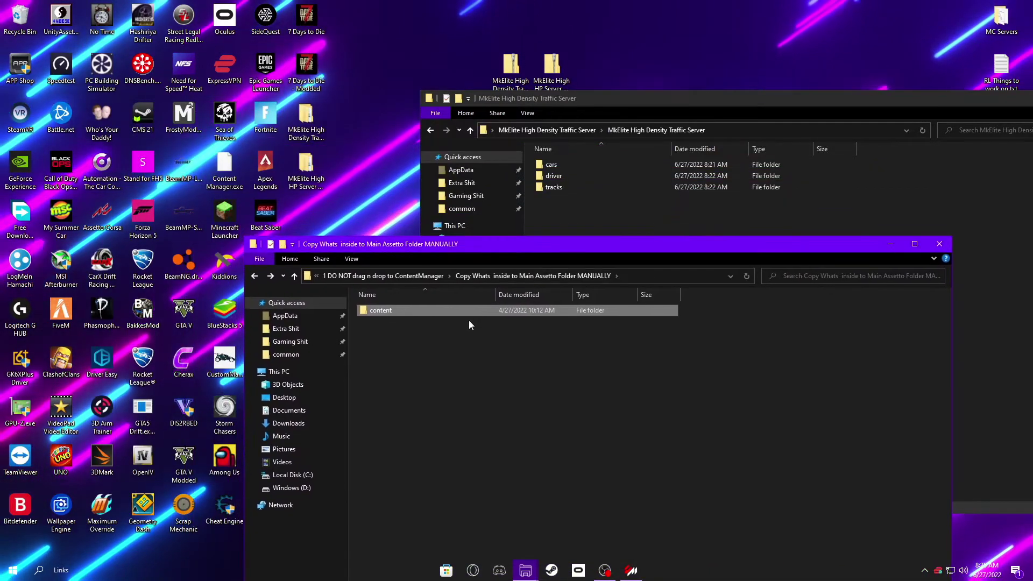
double_click(406, 311)
key("alt+Left")
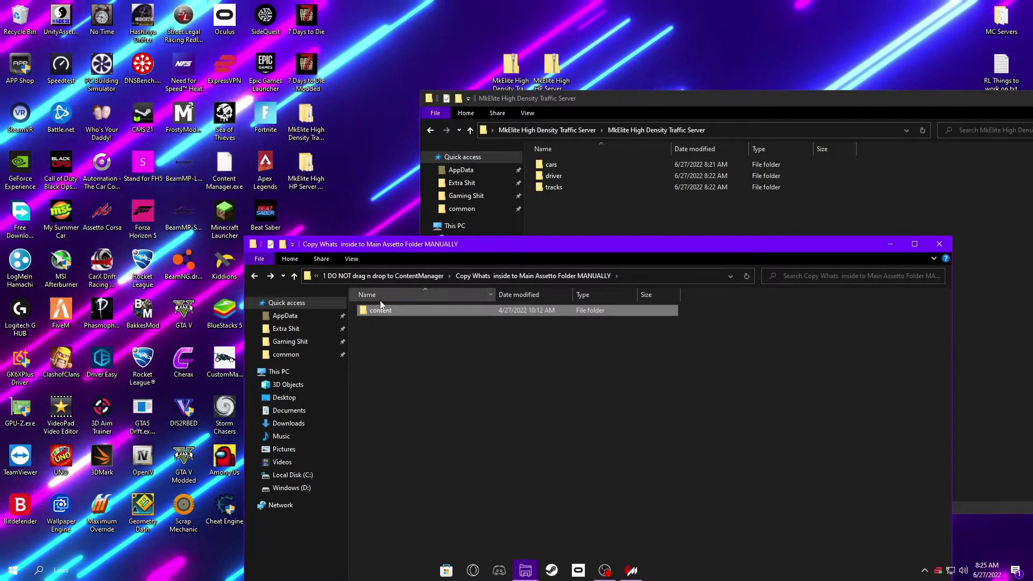
double_click(420, 309)
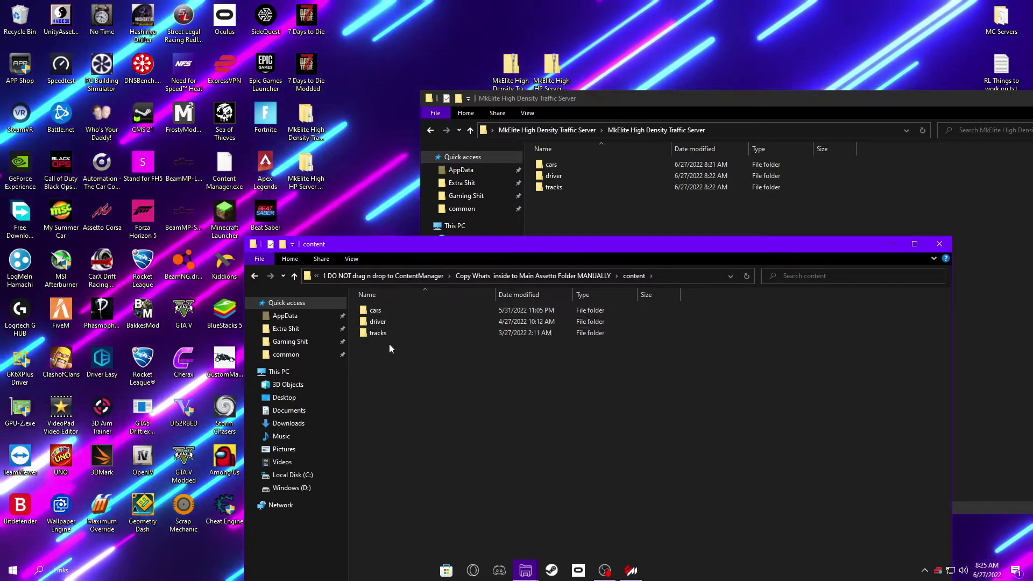
left_click(576, 216)
left_click_drag(576, 216, 601, 192)
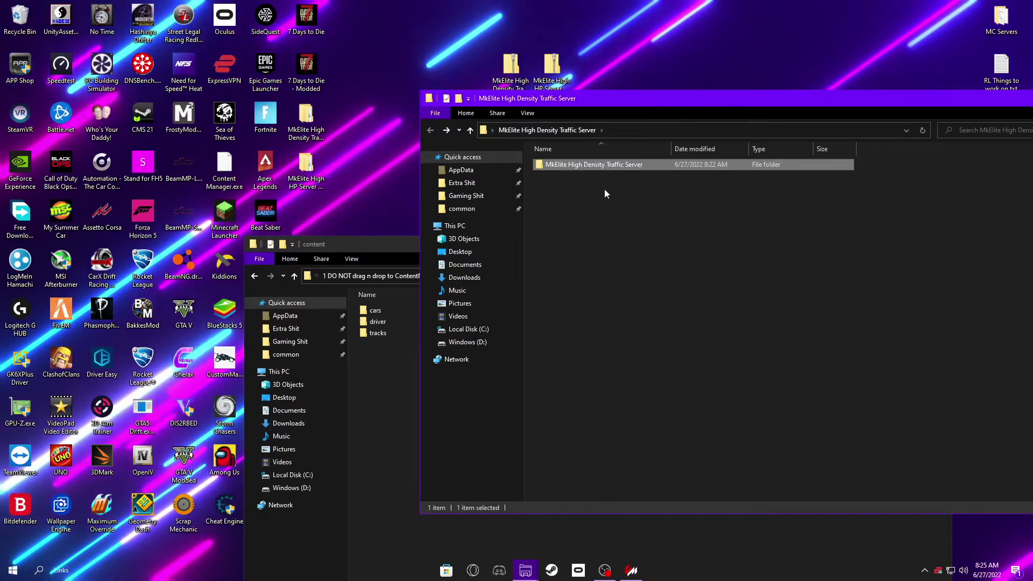
left_click_drag(379, 385, 407, 344)
left_click_drag(465, 247, 518, 90)
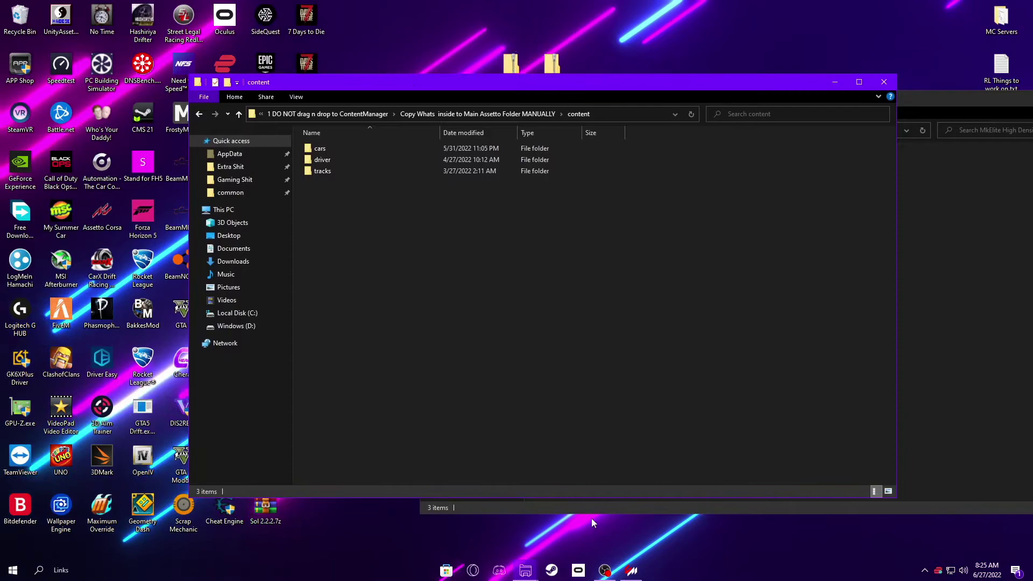
Step: Browse Assetto Corsa's local files from the Steam library, bring the assettocorsa folder forward and close Steam
left_click(552, 570)
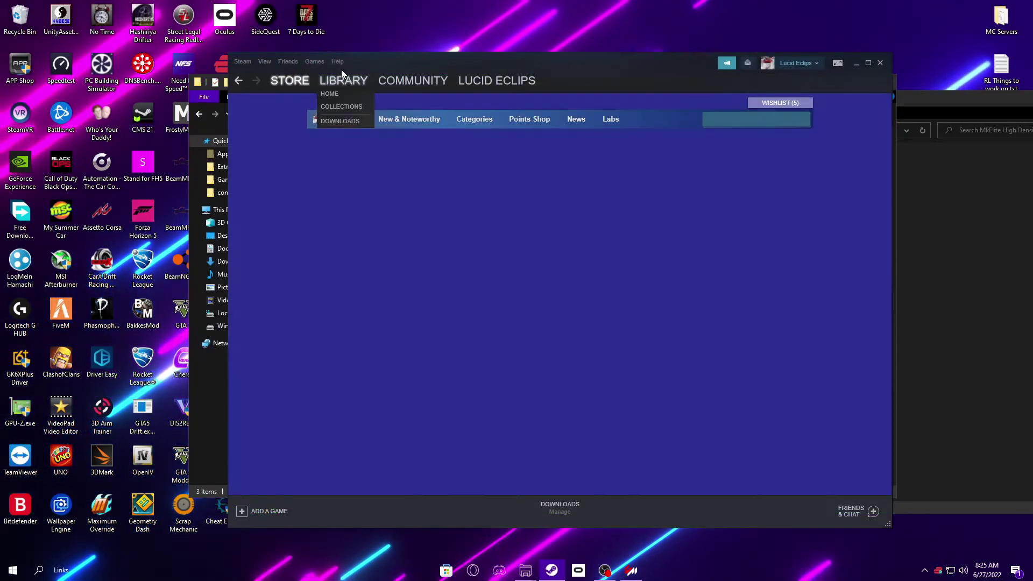
left_click(340, 75)
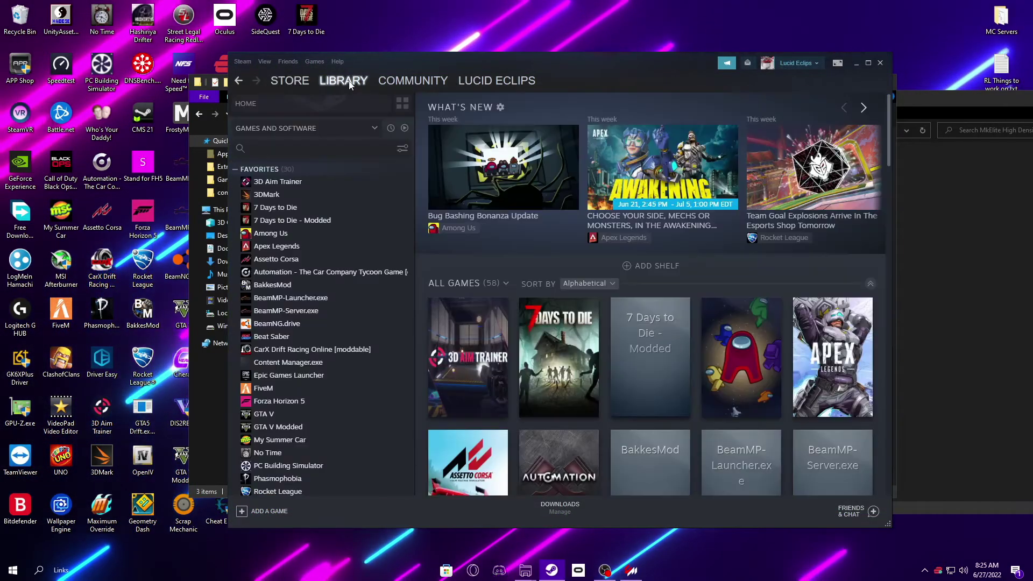
right_click(296, 259)
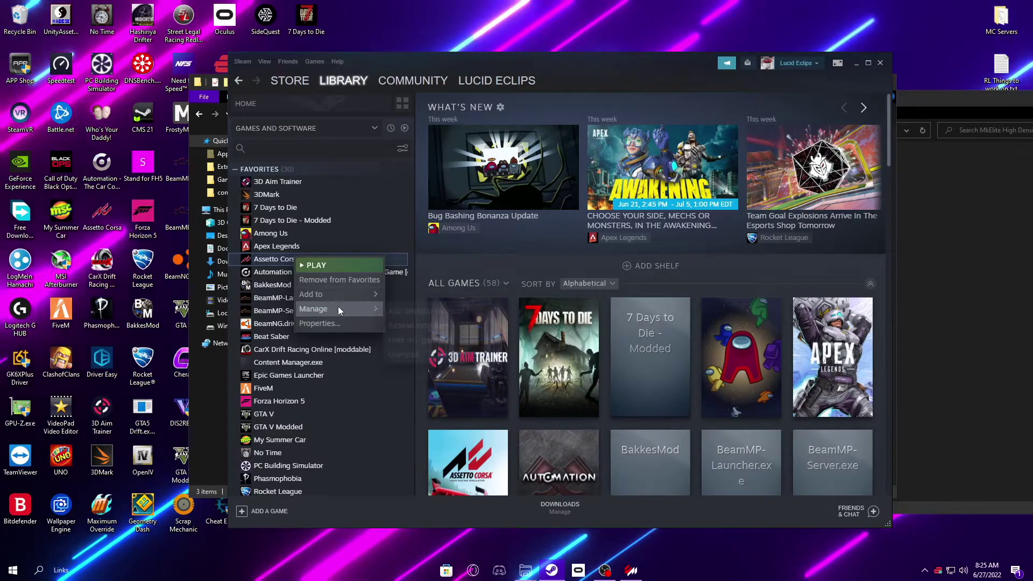
left_click(418, 325)
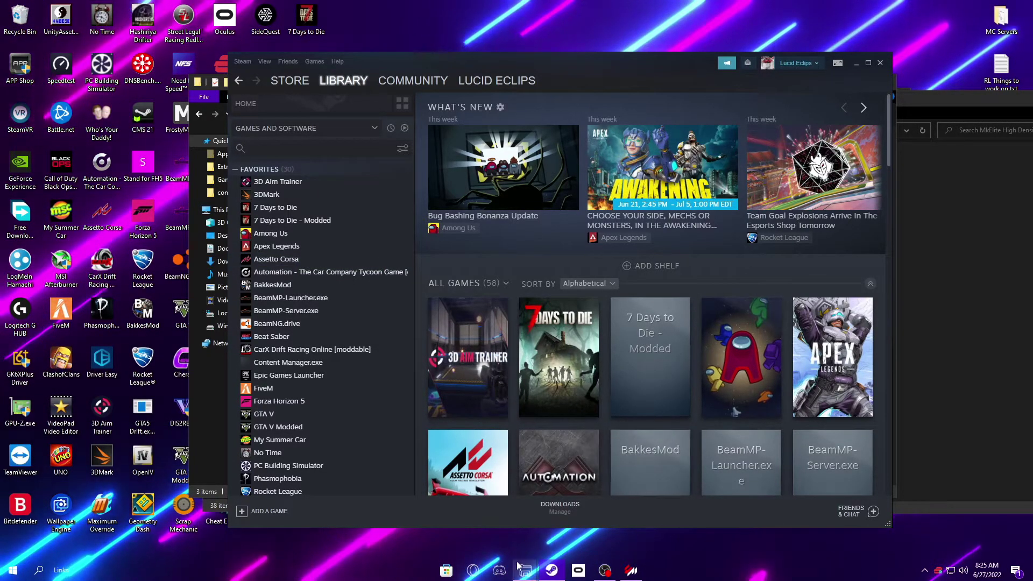
mouse_move(526, 570)
left_click(635, 543)
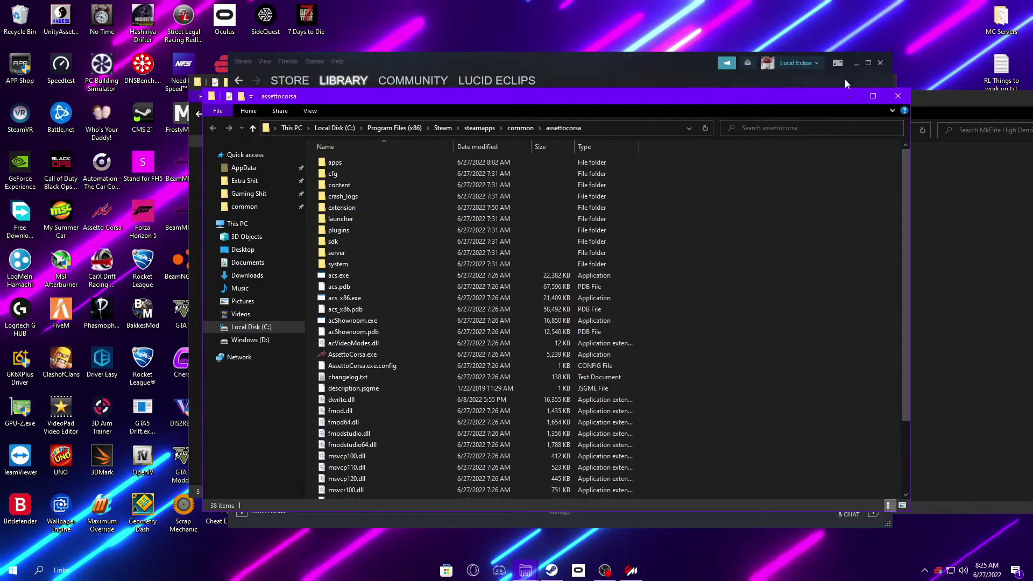
left_click(883, 62)
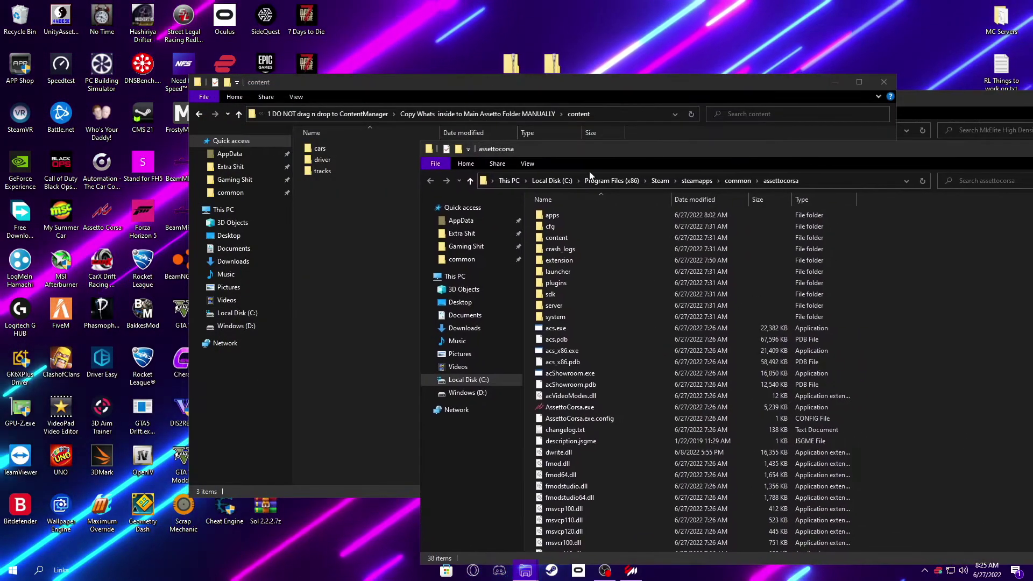
Step: Copy the High HP pack's cars, driver and tracks folders into assettocorsa's content folder and close the source window
left_click(342, 212)
left_click_drag(344, 215, 376, 141)
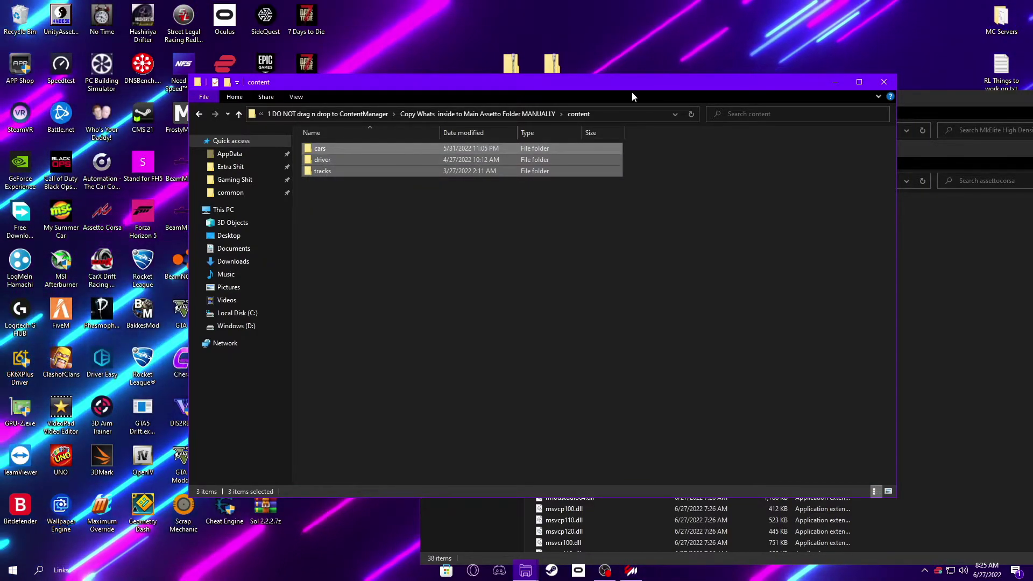
left_click_drag(632, 95, 414, 93)
left_click(594, 245)
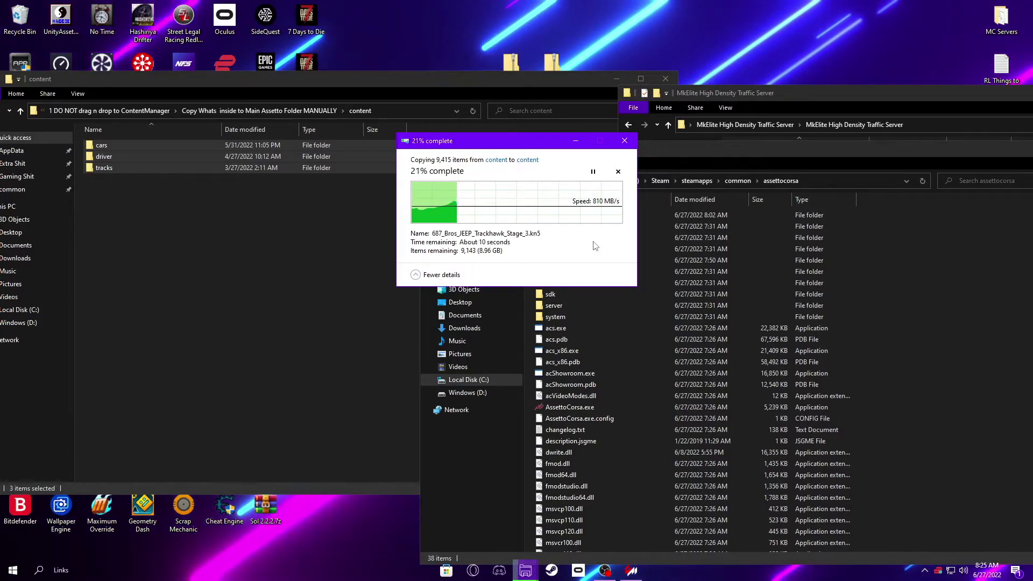
left_click(613, 82)
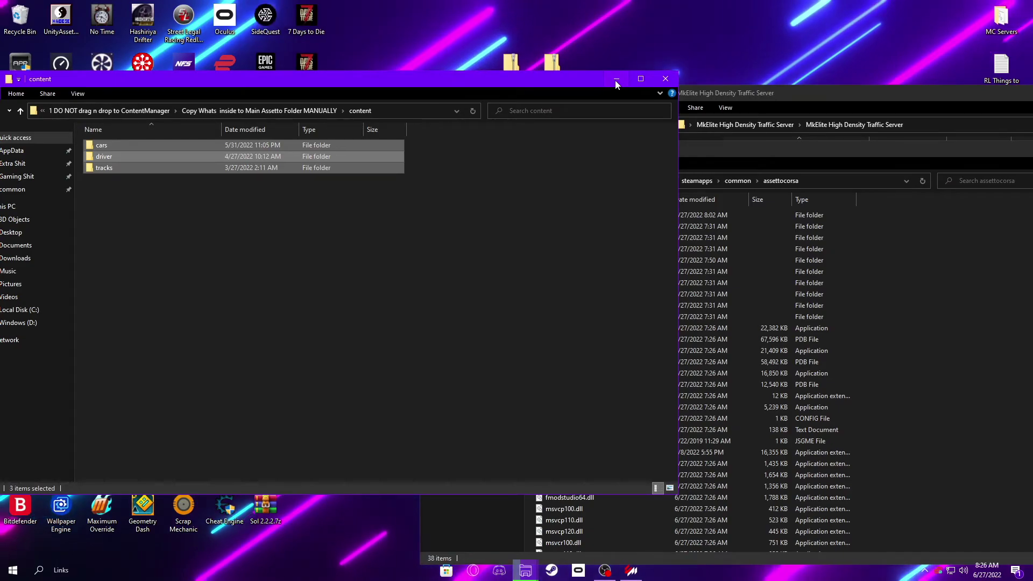
left_click(665, 79)
Step: Copy the cars, driver and tracks folders of MkElite High Density Traffic Server into assettocorsa's content folder
left_click(709, 93)
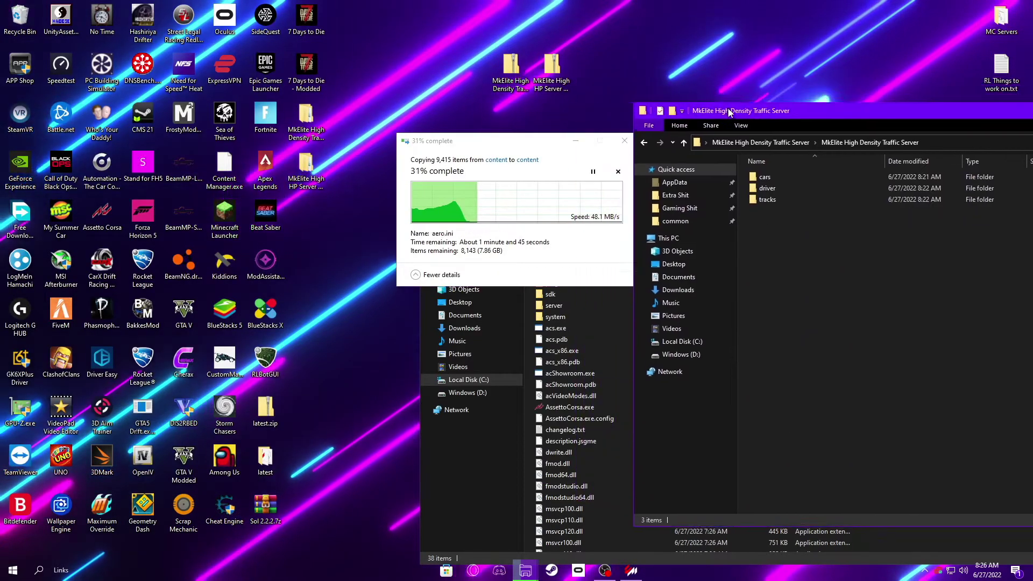
left_click_drag(709, 93, 198, 86)
left_click_drag(852, 154, 917, 160)
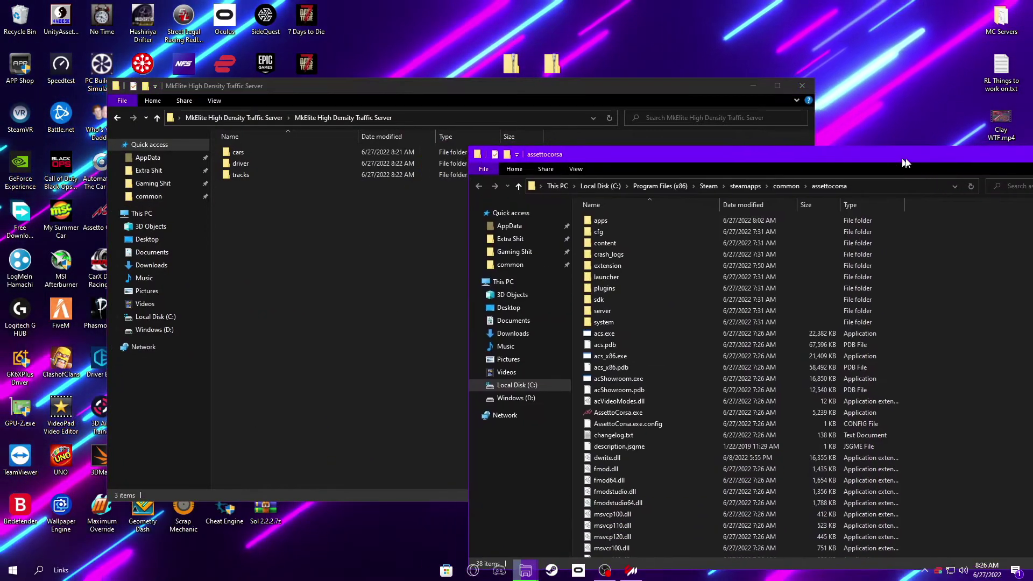
left_click_drag(327, 212, 491, 246)
left_click_drag(858, 167, 1032, 164)
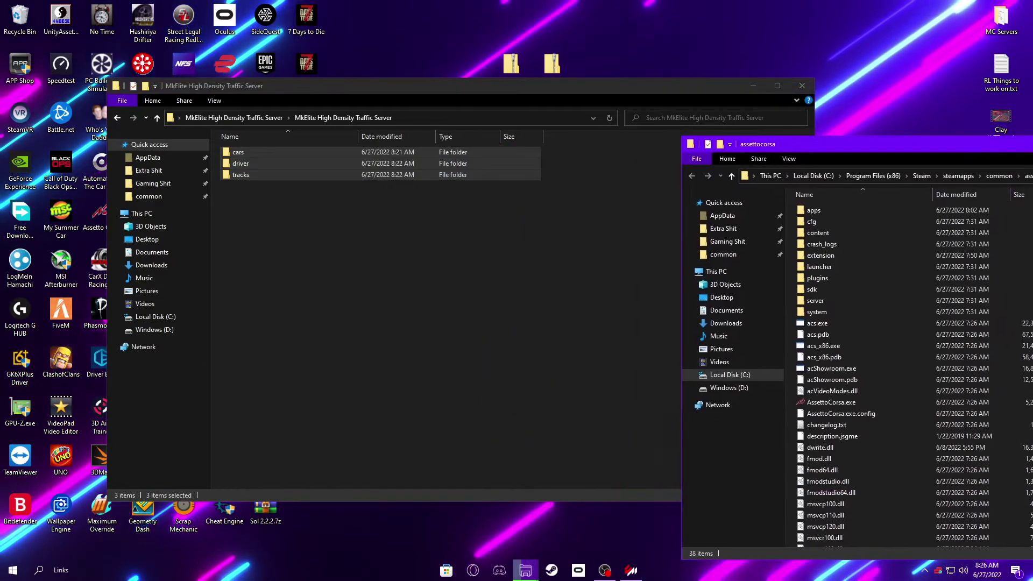
left_click_drag(738, 9, 925, 116)
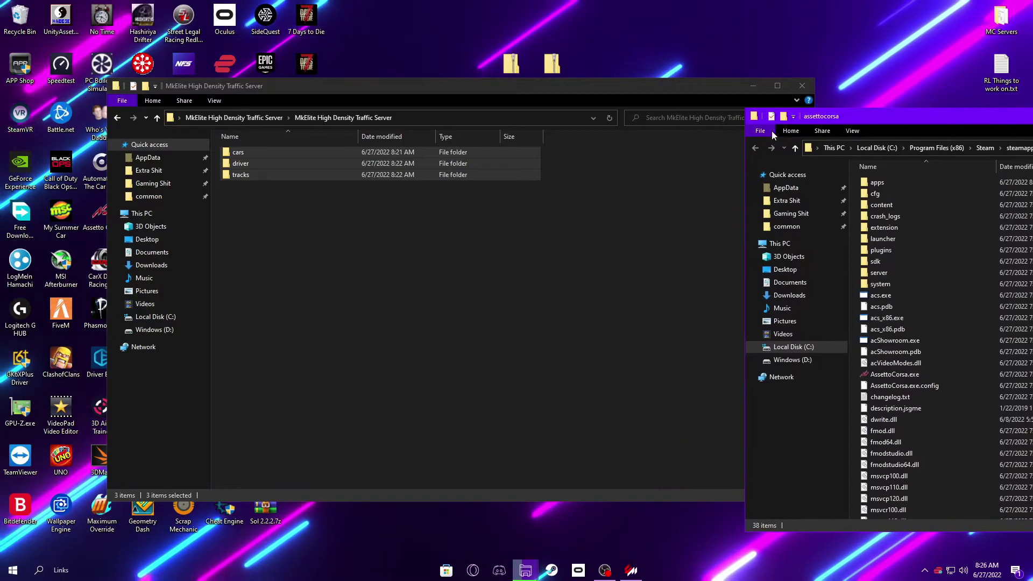
left_click_drag(241, 163, 896, 209)
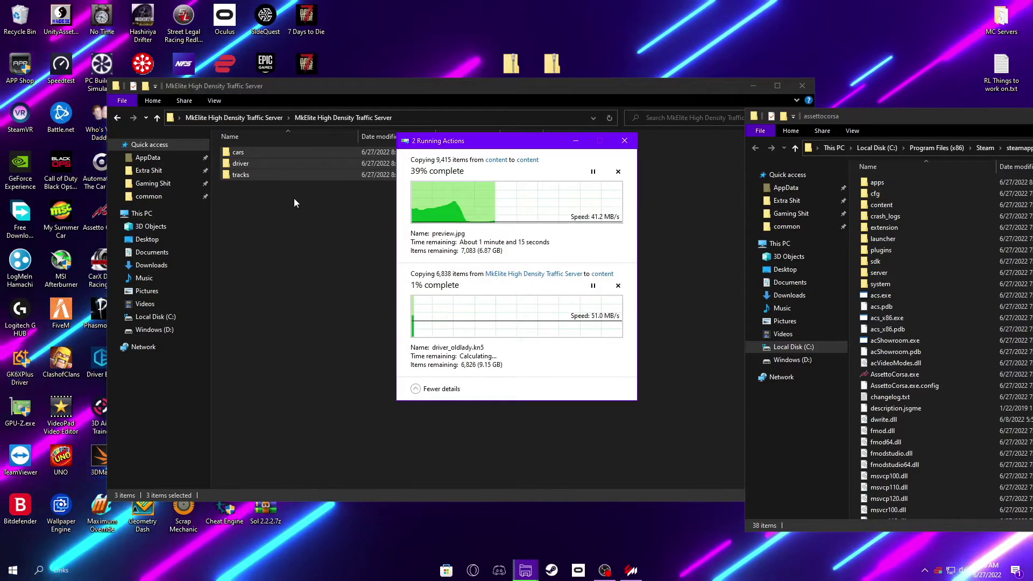
Step: Close the traffic server folder window and move both extracted MkElite folders near their zip archives on the Desktop
left_click_drag(836, 117, 761, 126)
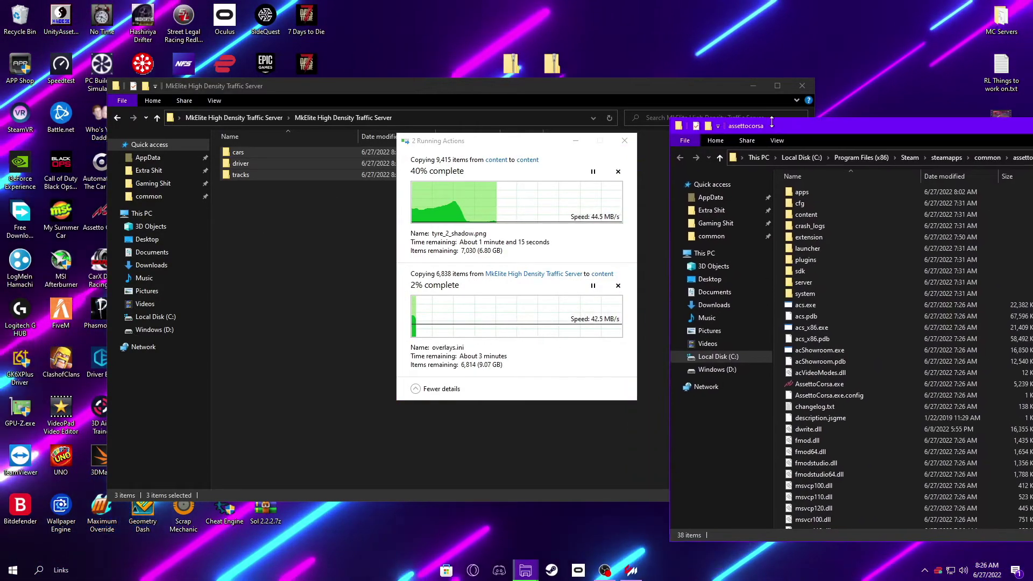
left_click(803, 85)
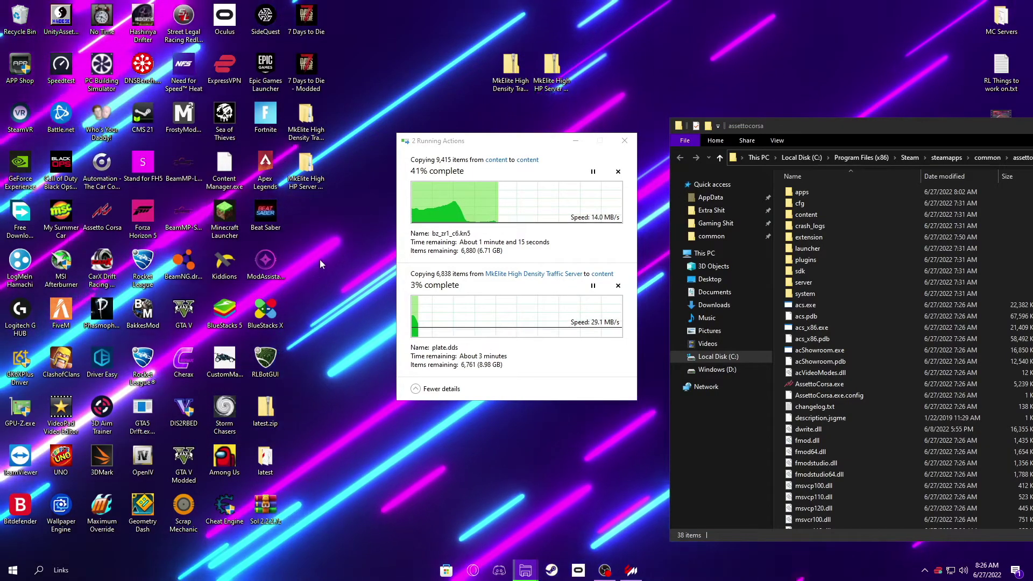
left_click_drag(312, 199, 295, 108)
left_click_drag(306, 116, 428, 67)
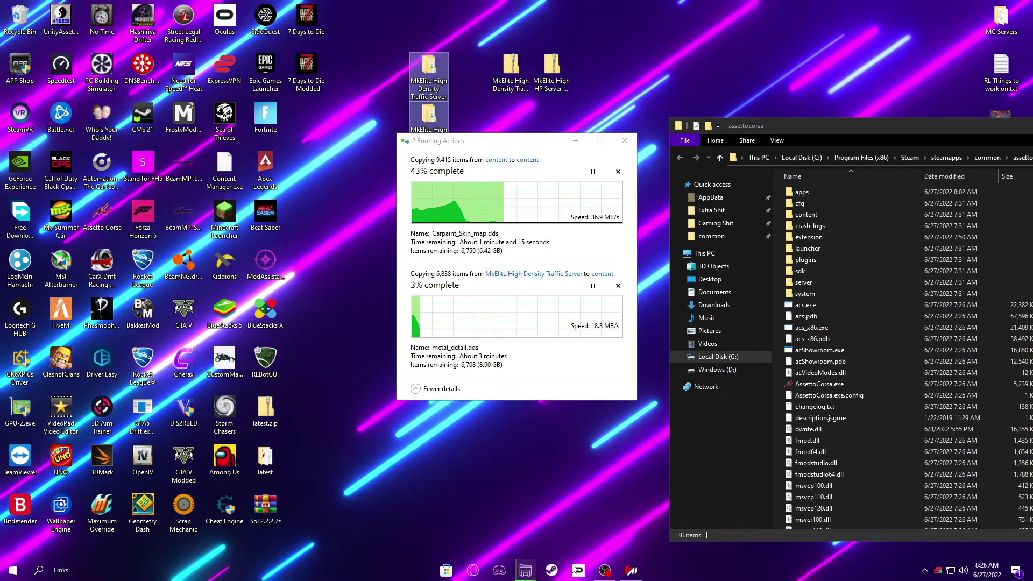
Step: Switch to Content Manager, restore its window to a smaller size and show the online servers
left_click(631, 571)
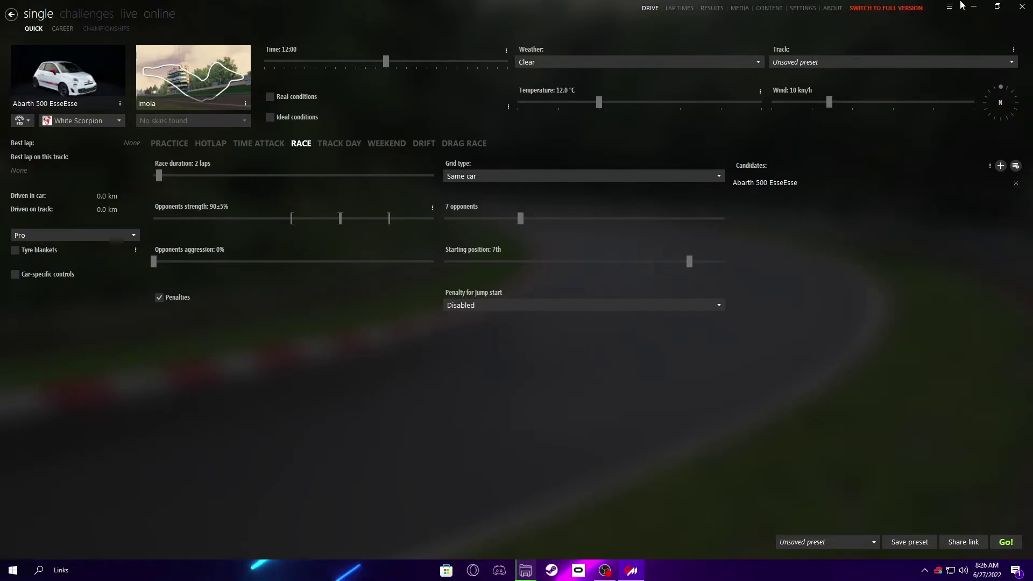
left_click(998, 8)
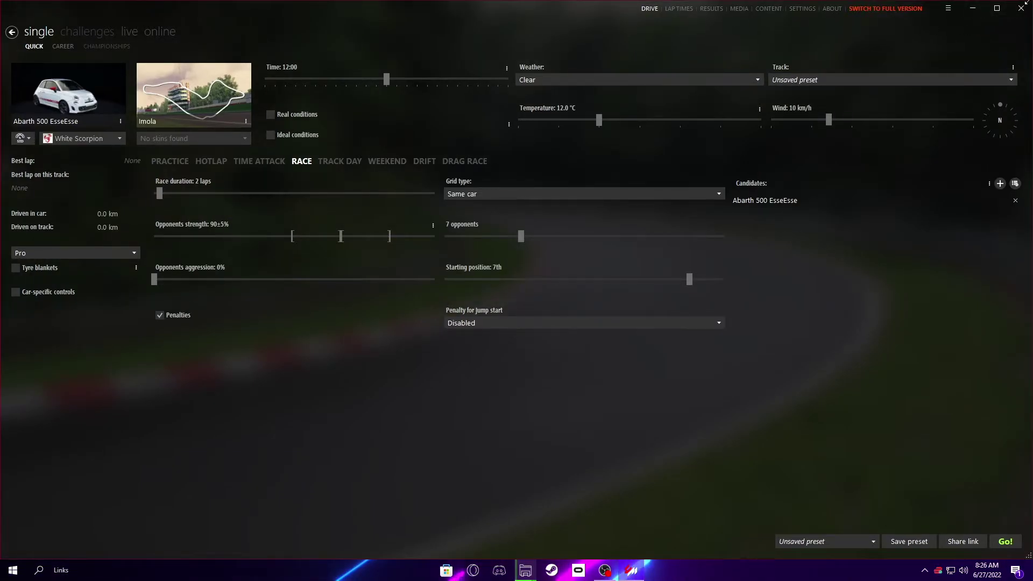
left_click_drag(1026, 2, 819, 88)
left_click_drag(317, 96, 430, 37)
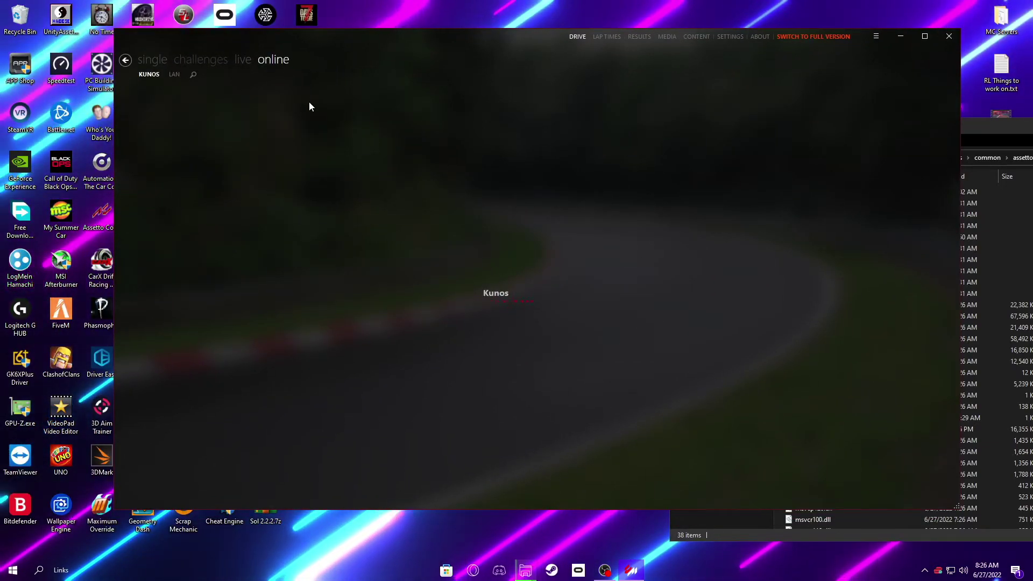
Step: Search the online servers for MkElite and include servers with missing content in the results
left_click(193, 74)
type("M")
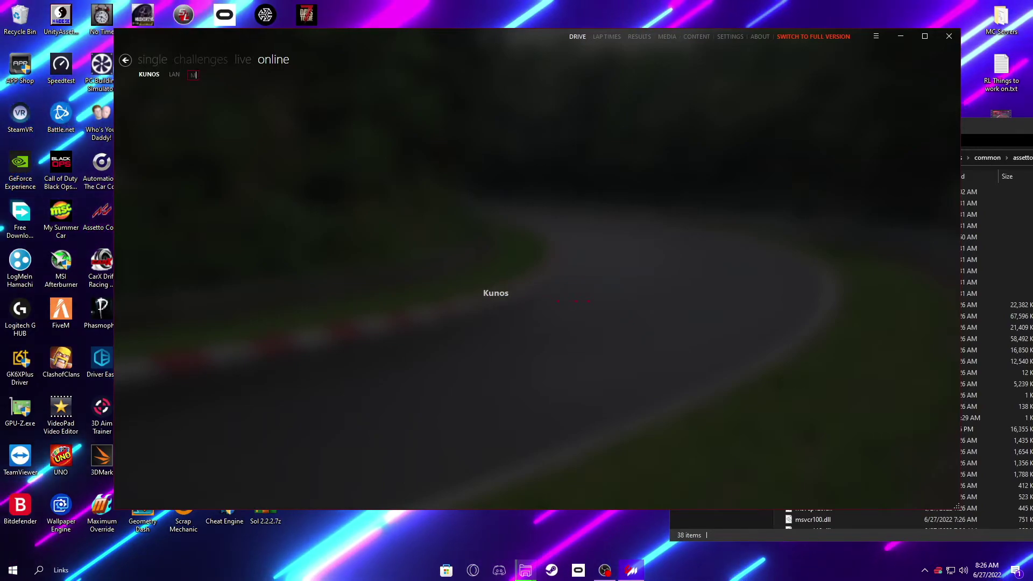
type("kElite")
key("Return")
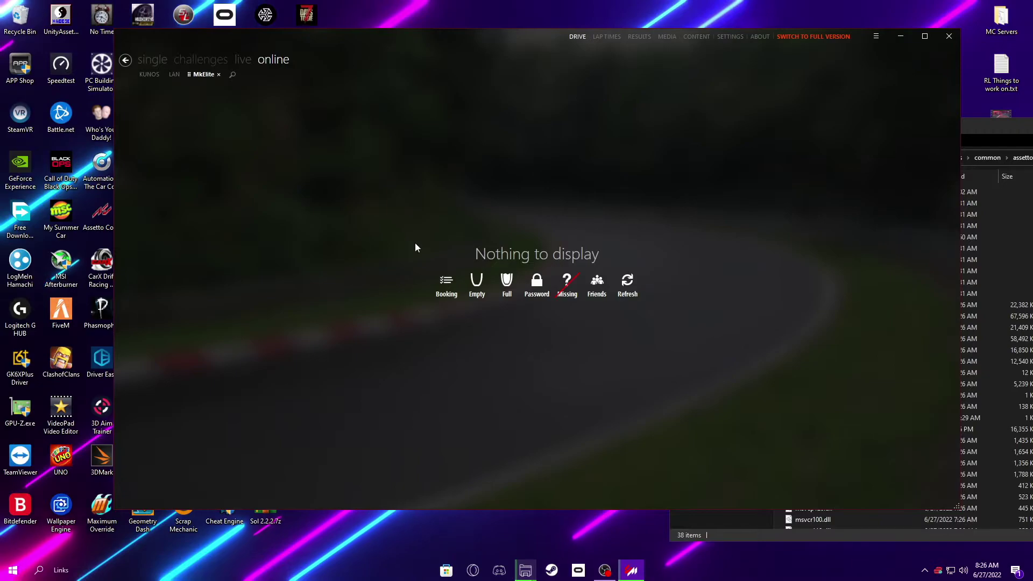
left_click(567, 284)
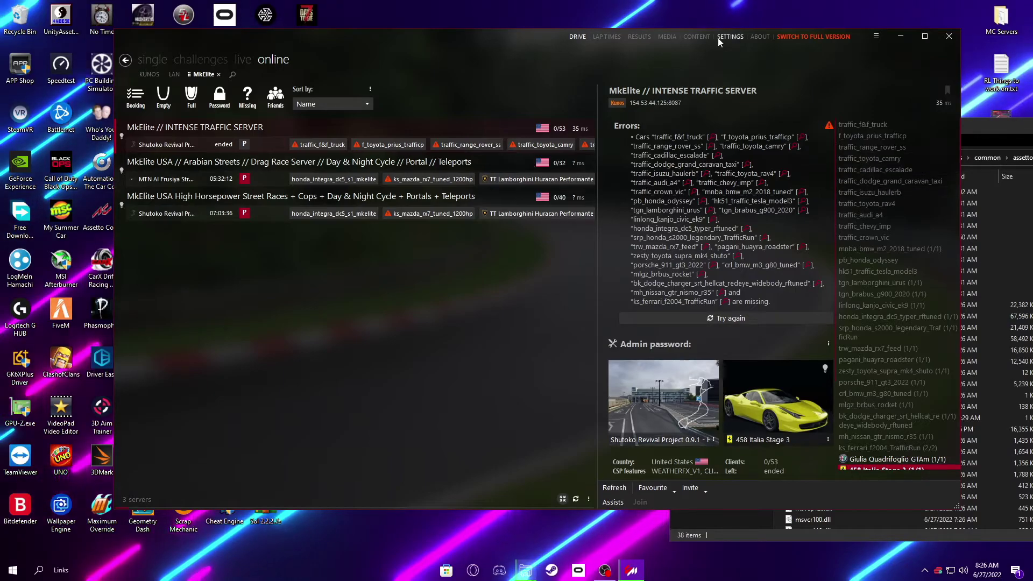
Step: Examine the missing-car errors and car lists of the MkElite servers
mouse_move(527, 39)
left_mouse_down()
mouse_move(285, 102)
mouse_move(522, 33)
left_mouse_up()
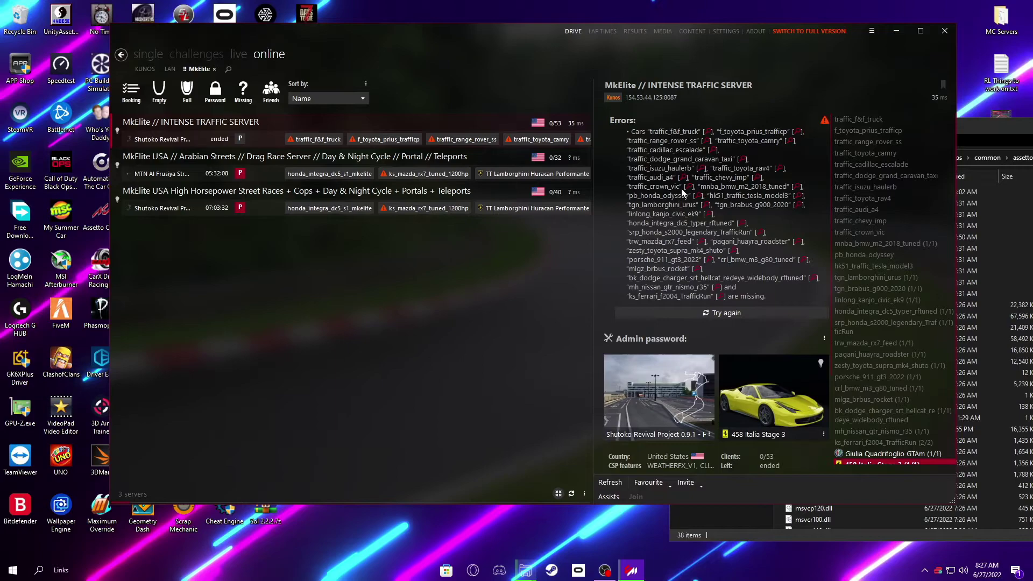
left_click(479, 174)
left_click(500, 194)
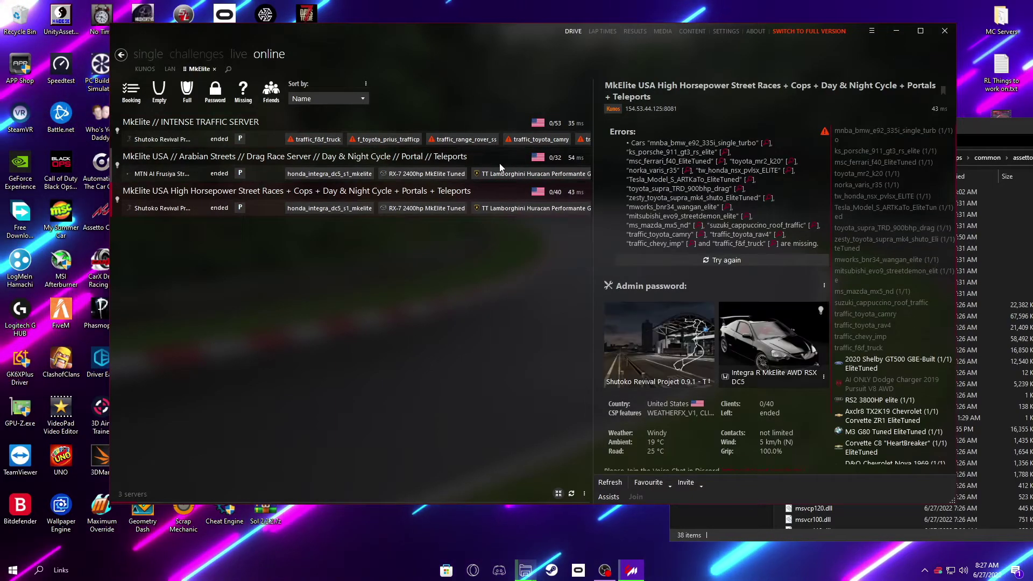
left_click(571, 161)
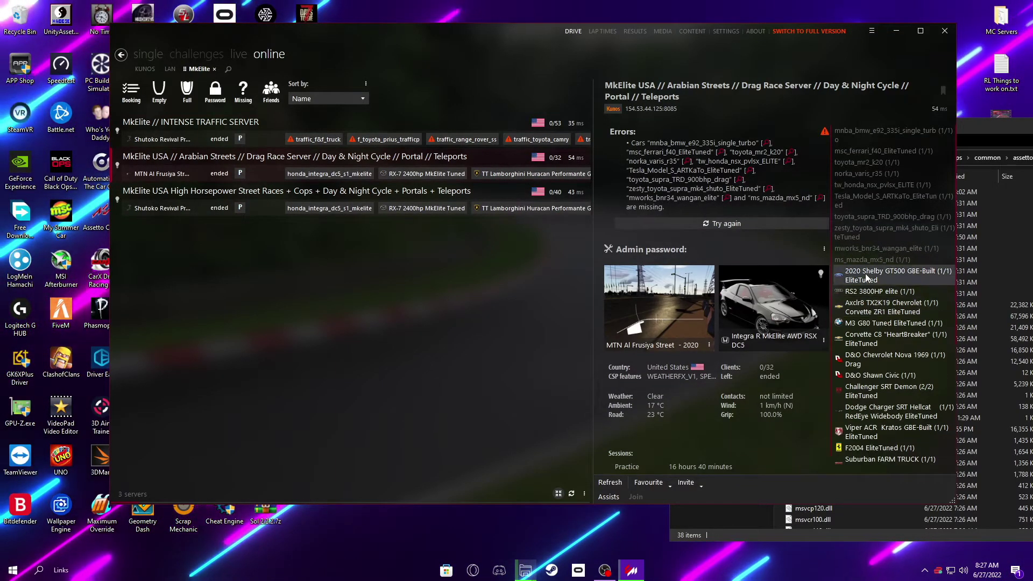
left_click(969, 153)
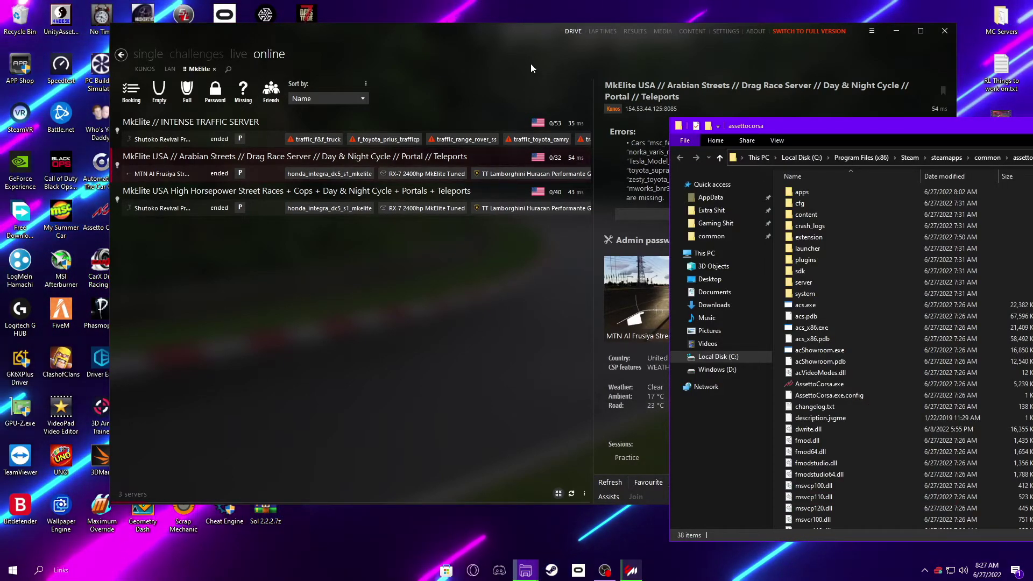
left_click_drag(530, 35, 502, 35)
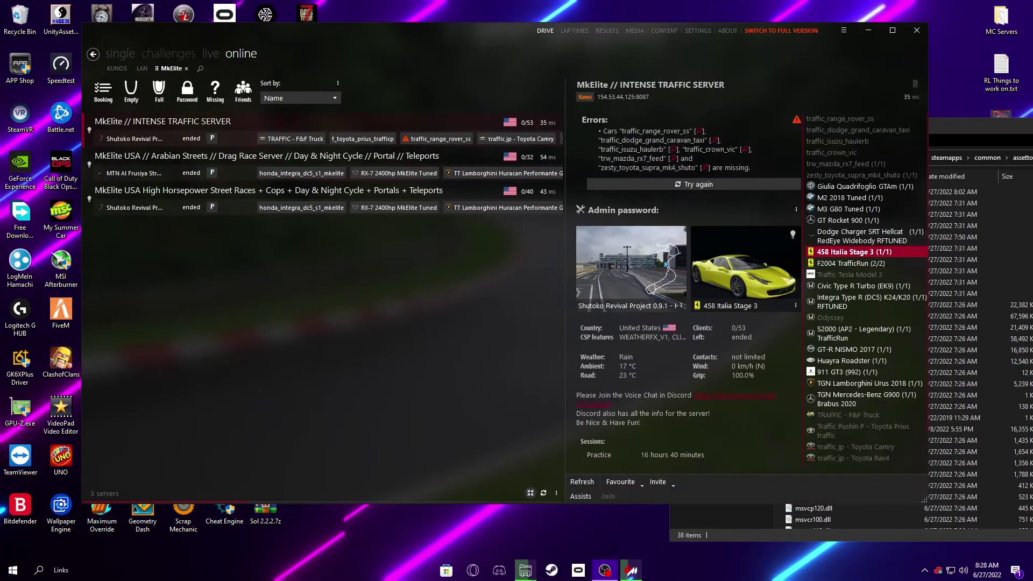
Step: Mark the Arabian Streets, High Horsepower and Intense Traffic MkElite servers as favourites
left_click(472, 160)
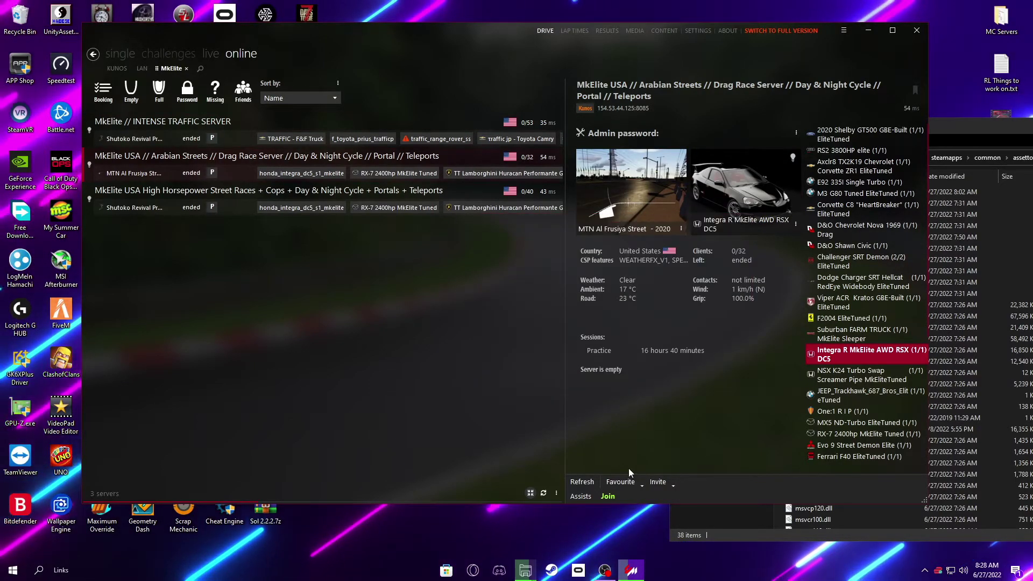
left_click(621, 482)
left_click(485, 190)
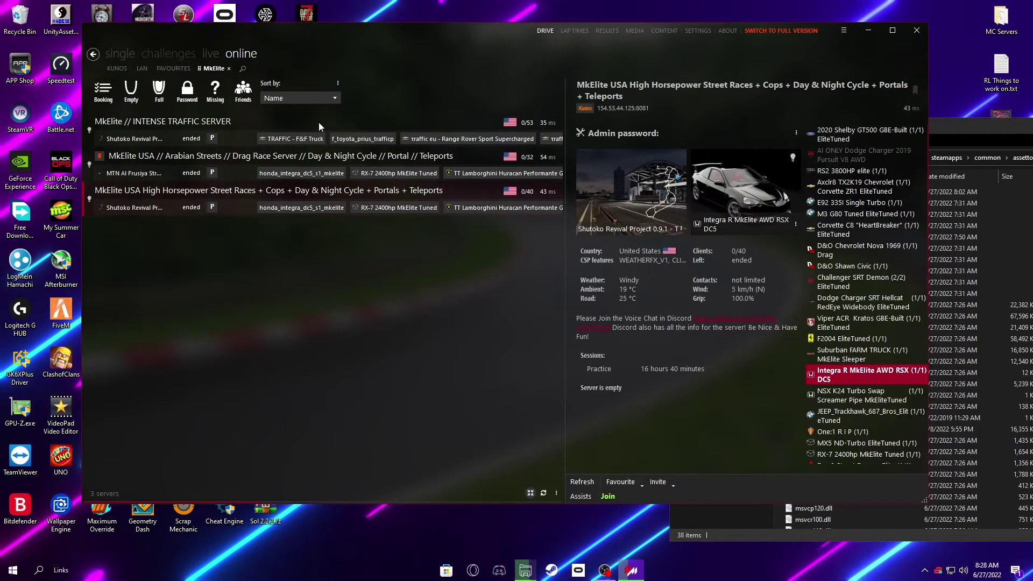
left_click(430, 135)
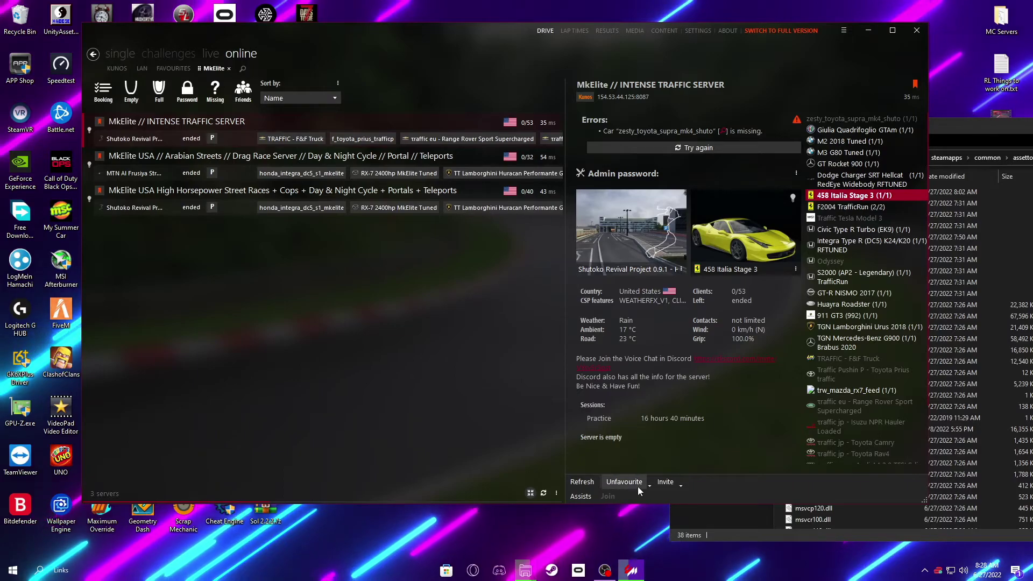
Step: Add a new online servers list from the favourites options and name it MkElite
left_click(650, 487)
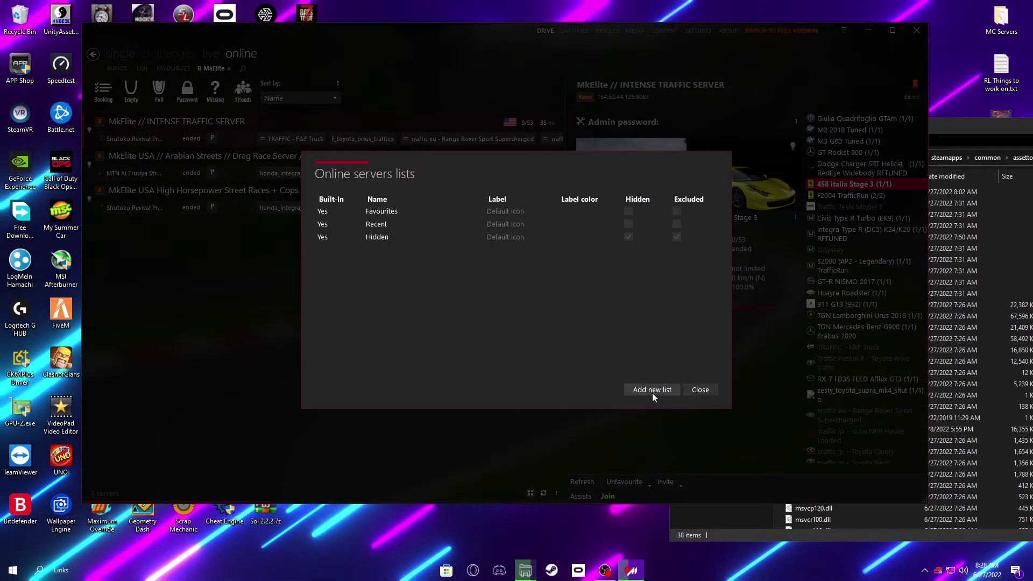
left_click(652, 391)
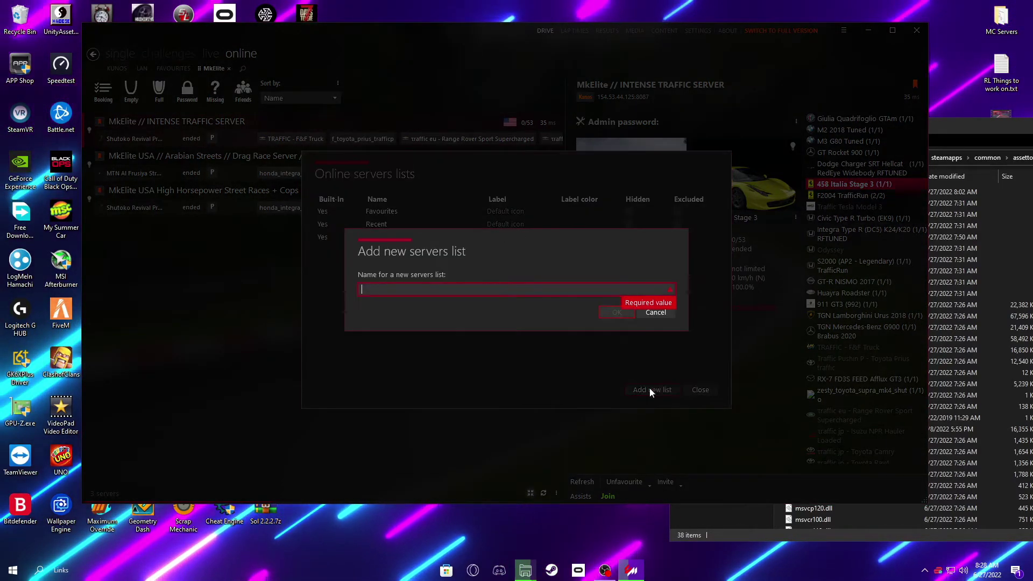
type("MkE")
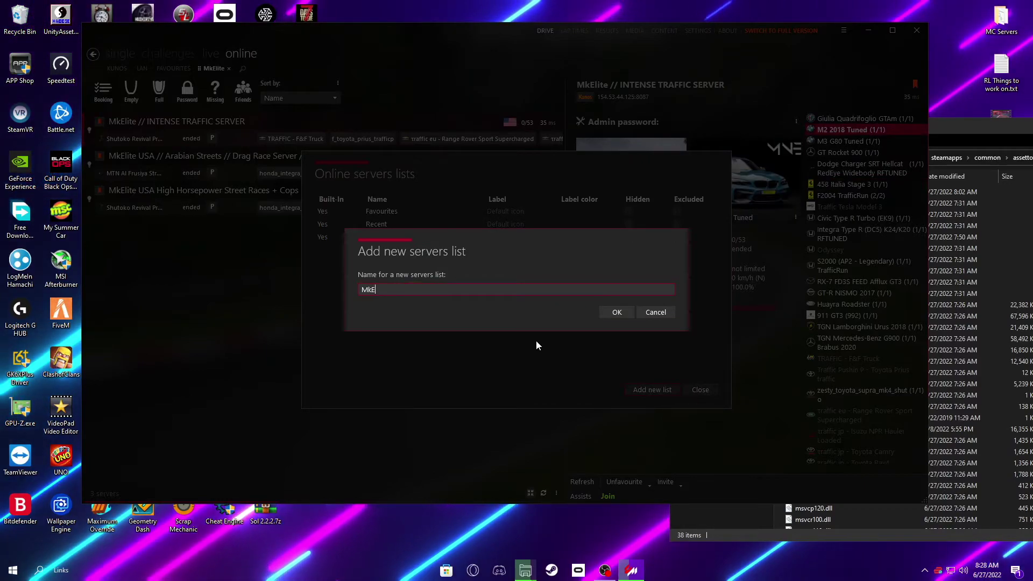
type("lite")
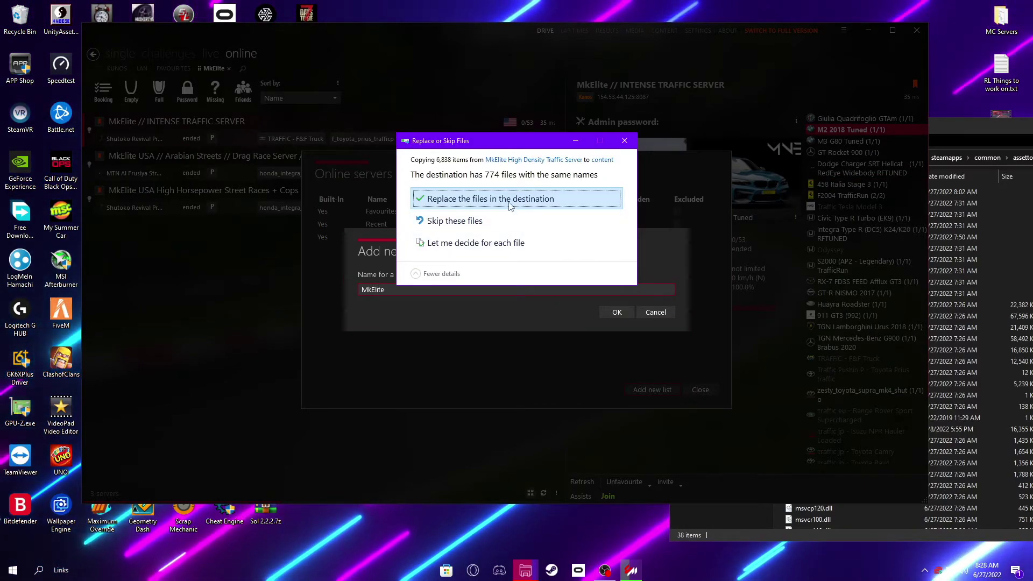
Step: Replace the same-named files in the content folder for the traffic pack copy, and save the new servers list
left_click_drag(499, 136, 667, 173)
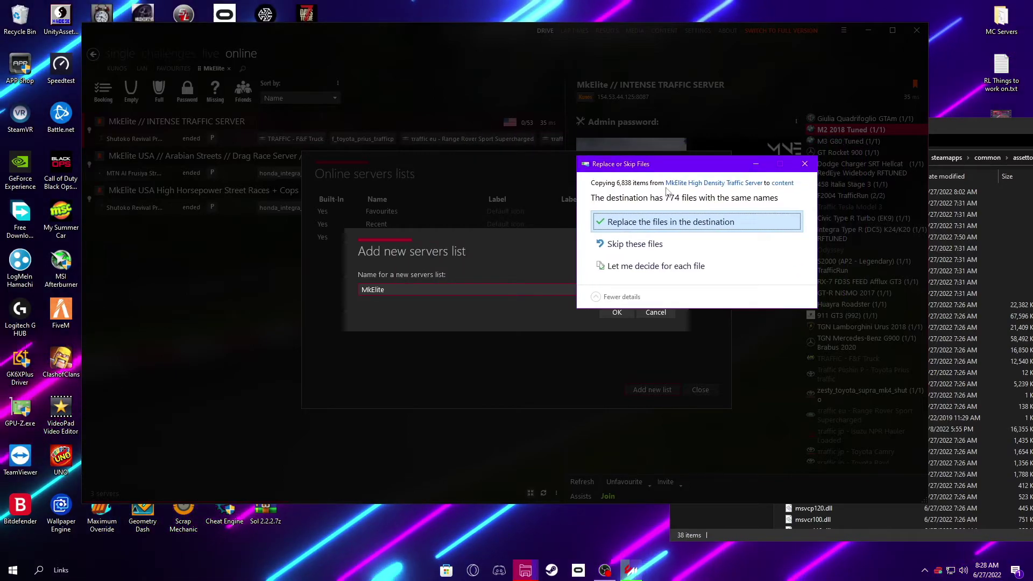
left_click(696, 220)
left_click(463, 304)
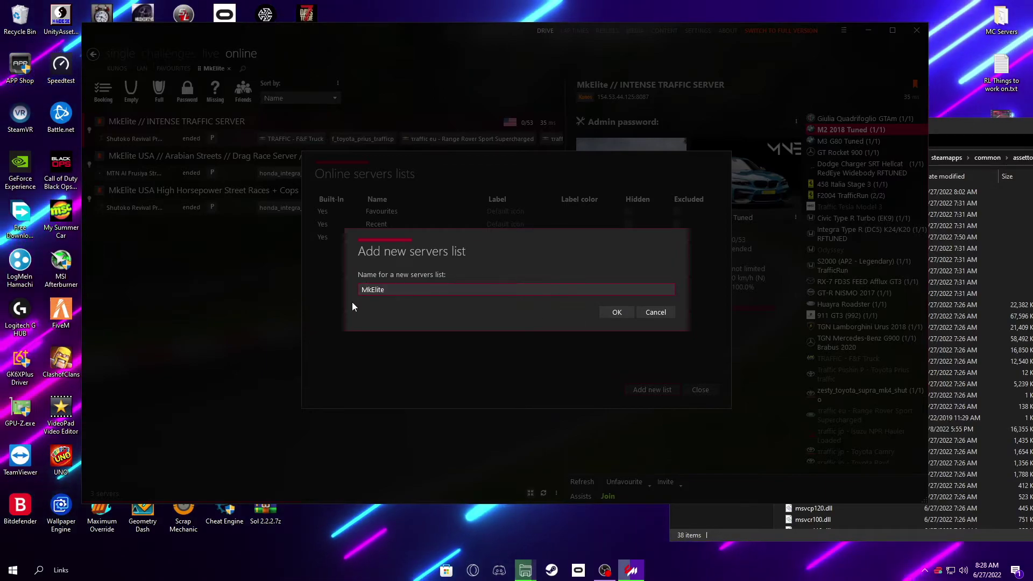
key("Return")
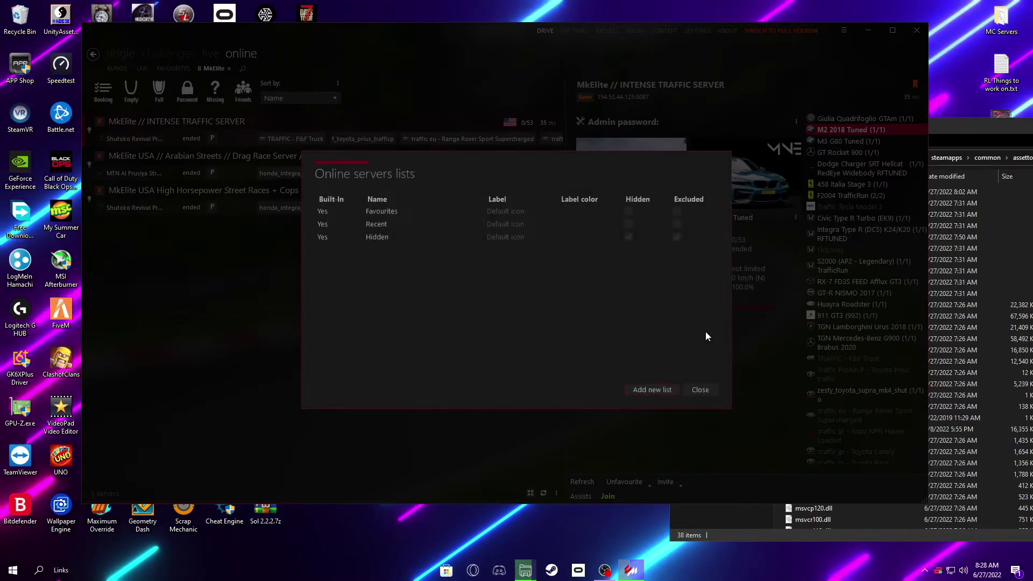
left_click(700, 390)
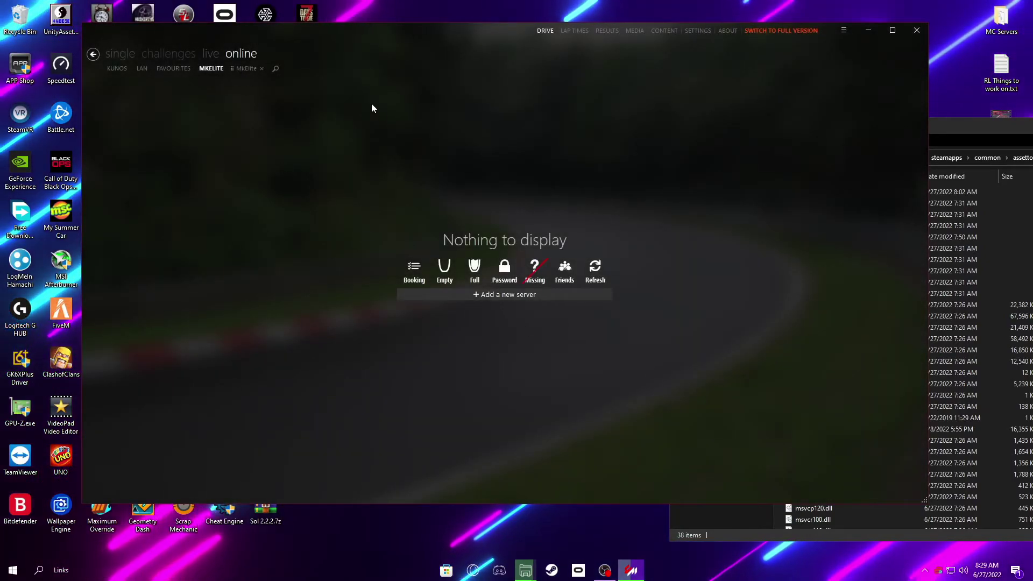
Step: Assign the High Horsepower, Arabian Streets and Intense Traffic servers from the search results to the MkElite list
left_click(250, 69)
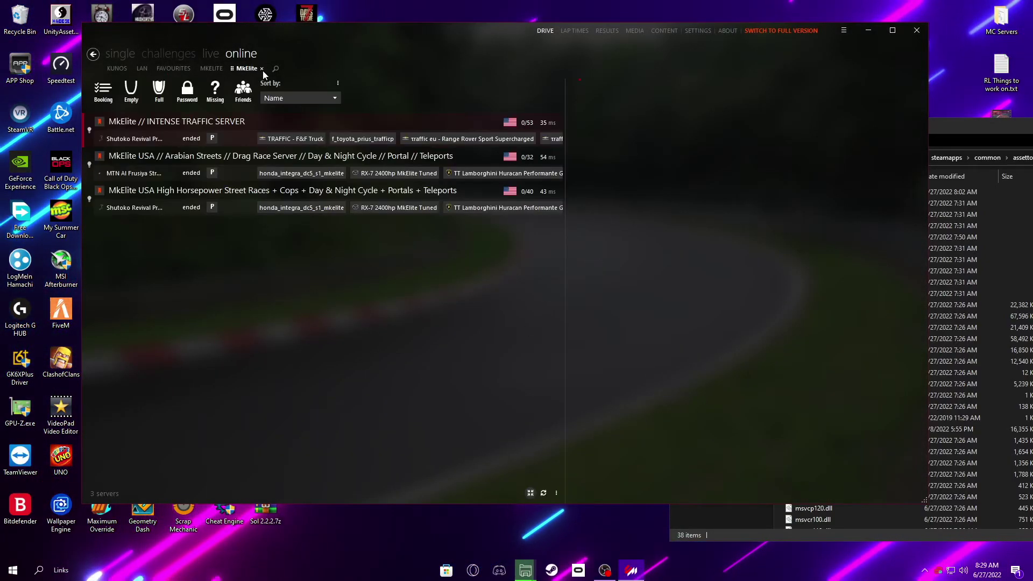
left_click(533, 214)
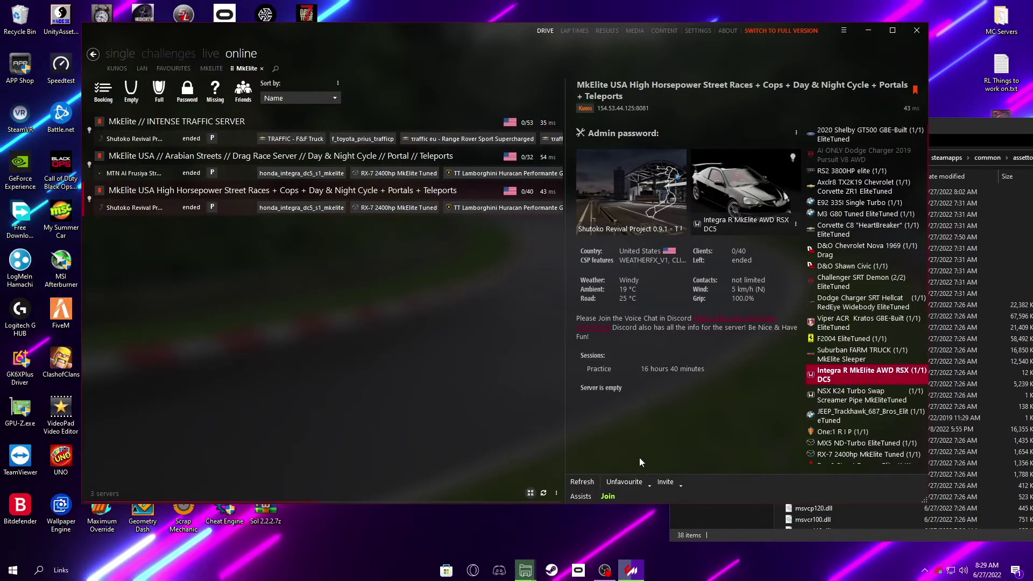
left_click(649, 484)
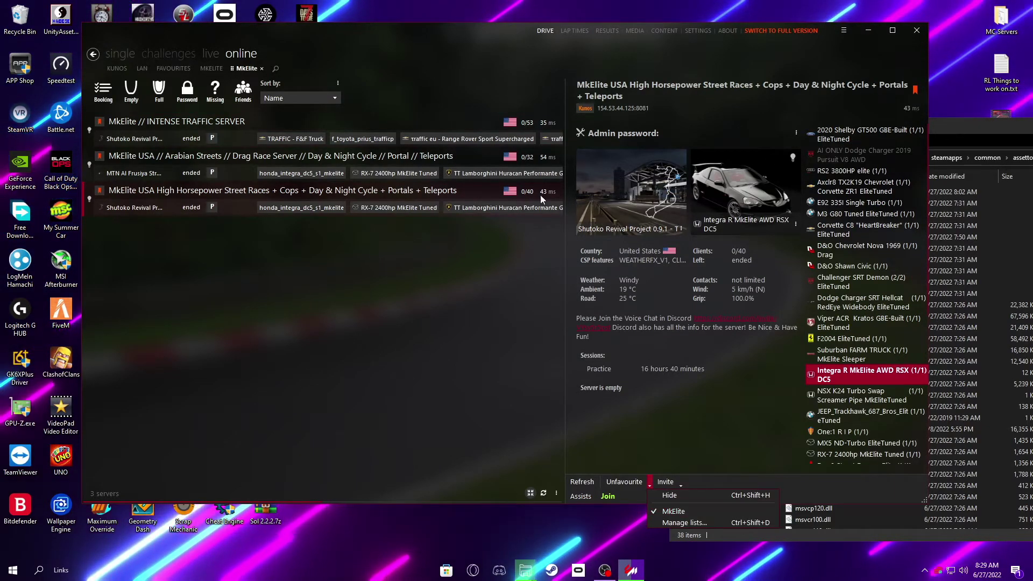
left_click(538, 163)
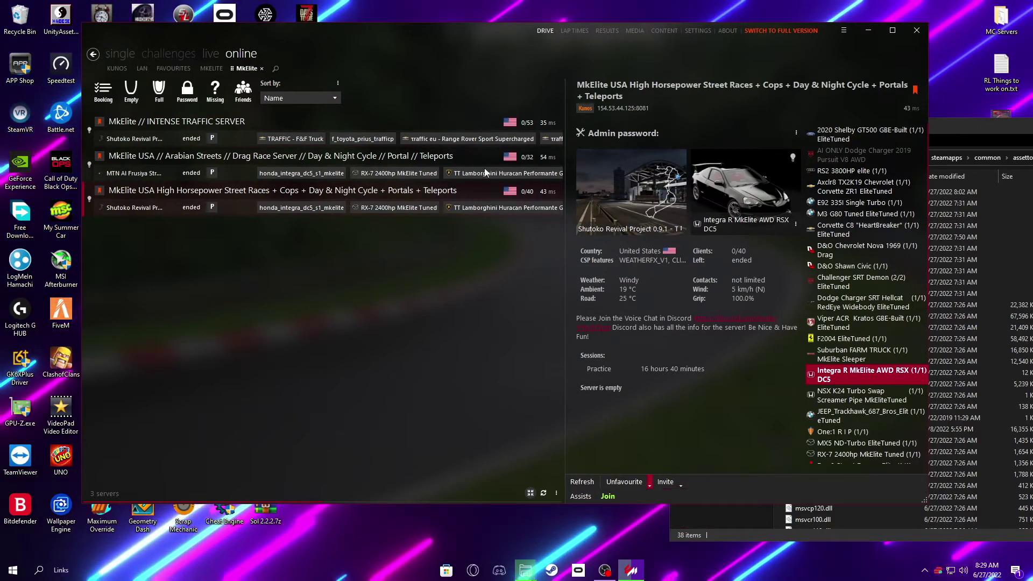
left_click(649, 485)
left_click(478, 130)
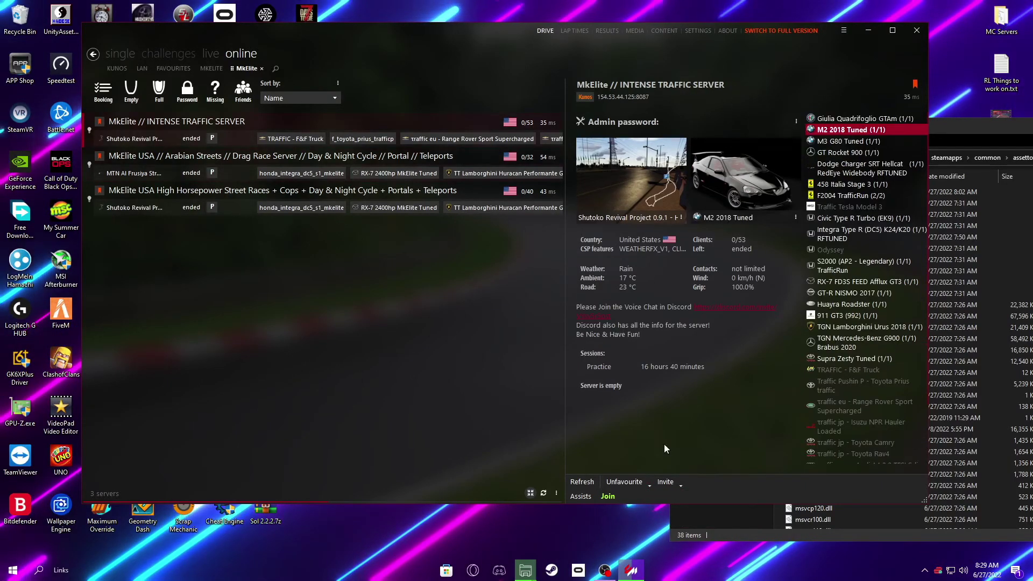
left_click(650, 483)
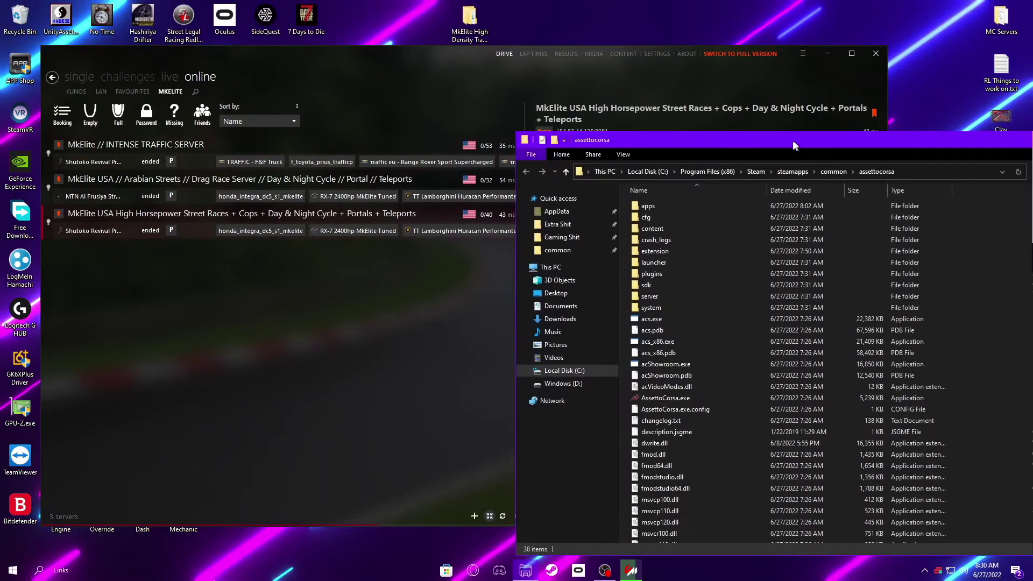
Step: Close the assettocorsa folder window and review the details of each server in the MkElite list
left_click(932, 111)
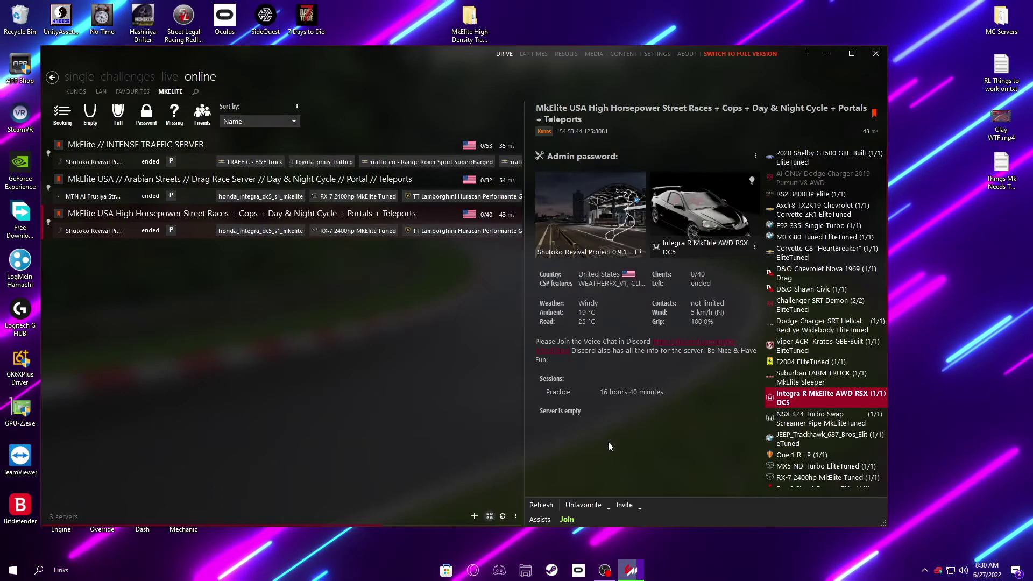
left_click_drag(465, 60, 590, 55)
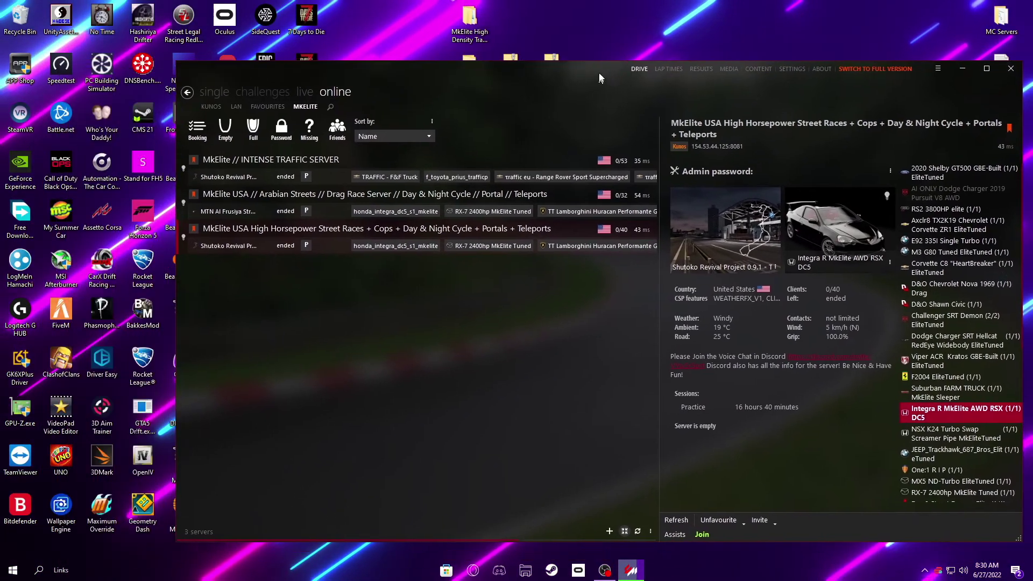
left_click(579, 177)
left_click(578, 161)
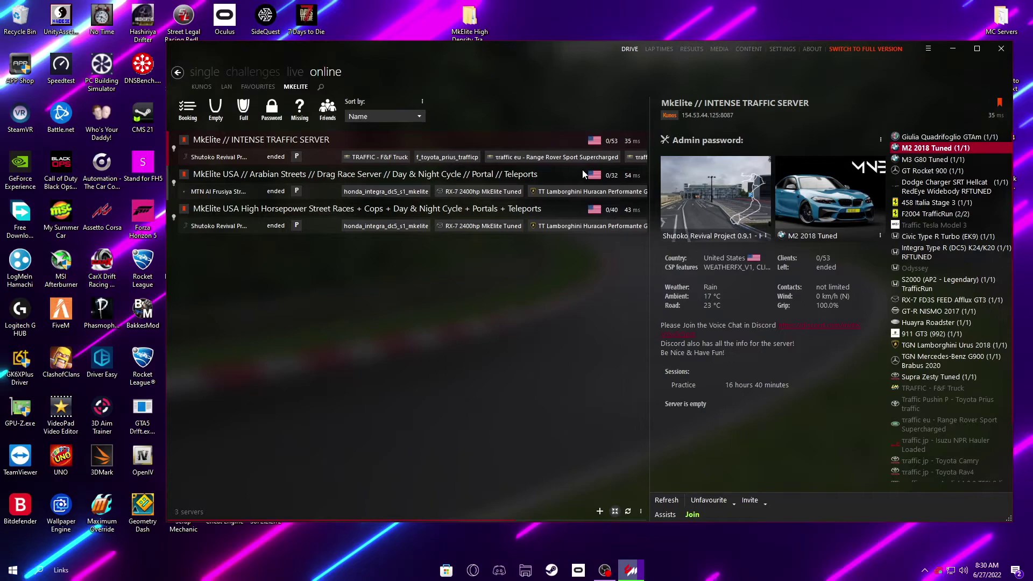
left_click(589, 180)
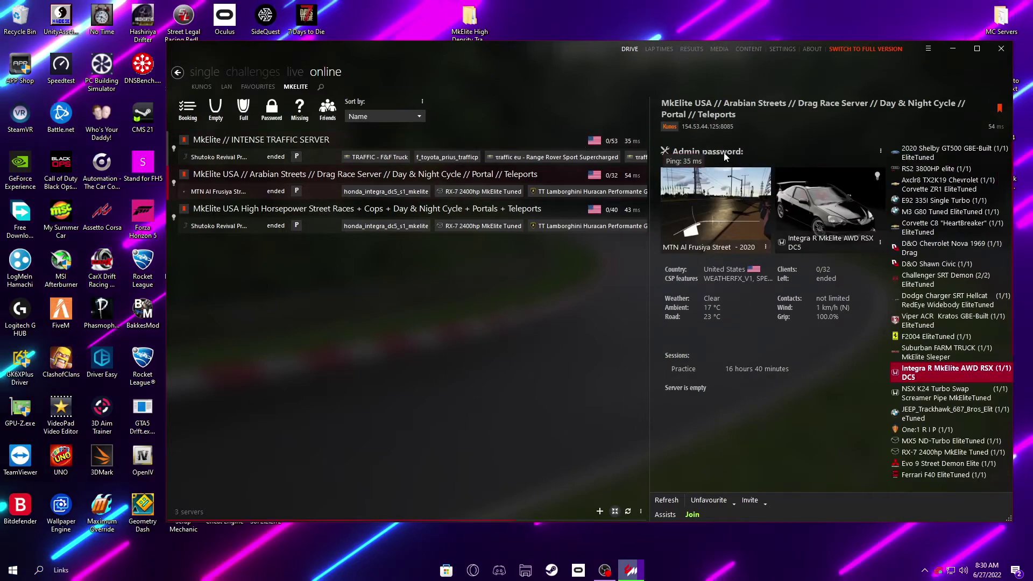
left_click(583, 211)
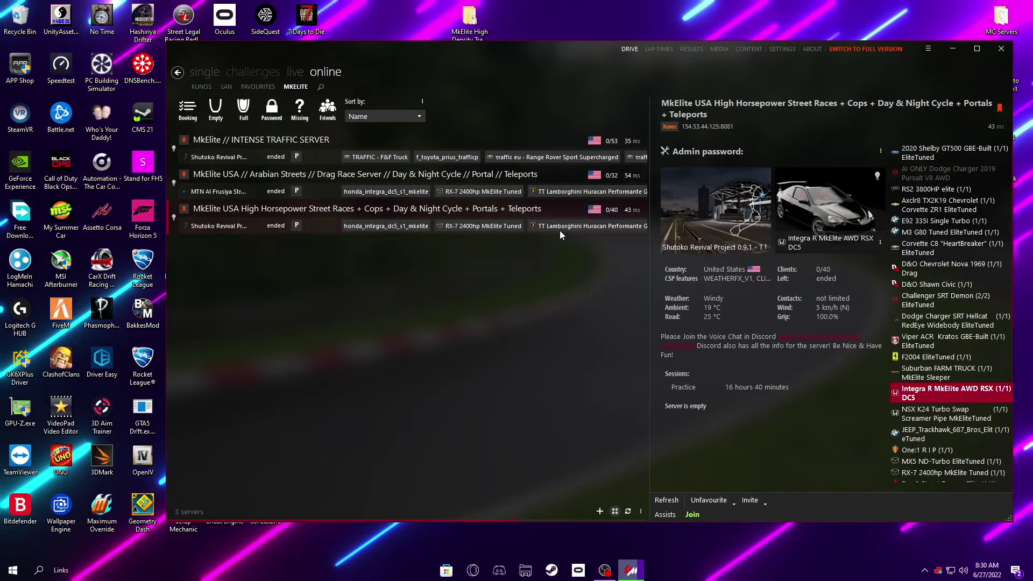
Step: Switch to Discord and read the Common-Issues-Fix channel of the MkElite server
left_click(499, 570)
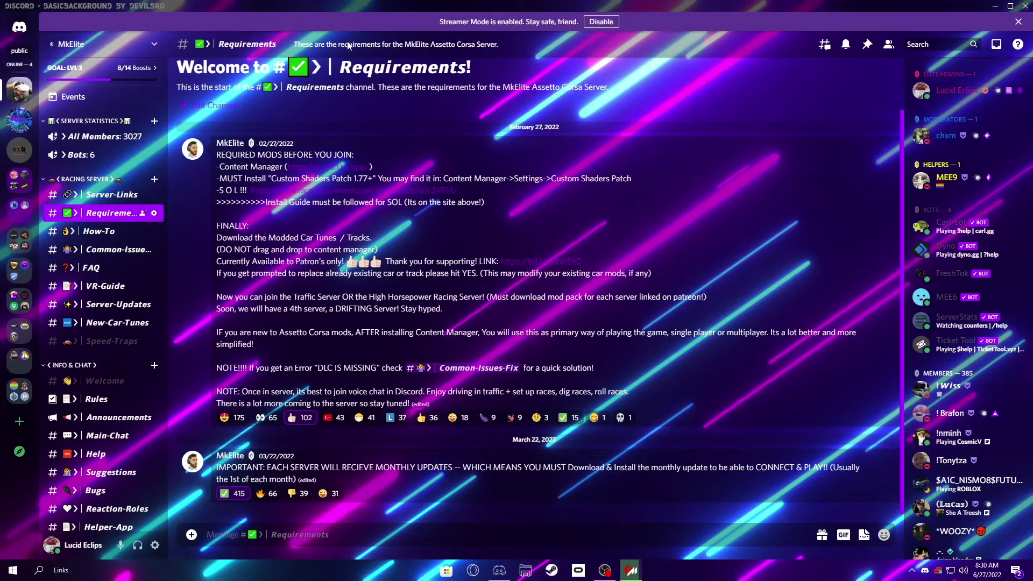
left_click(111, 250)
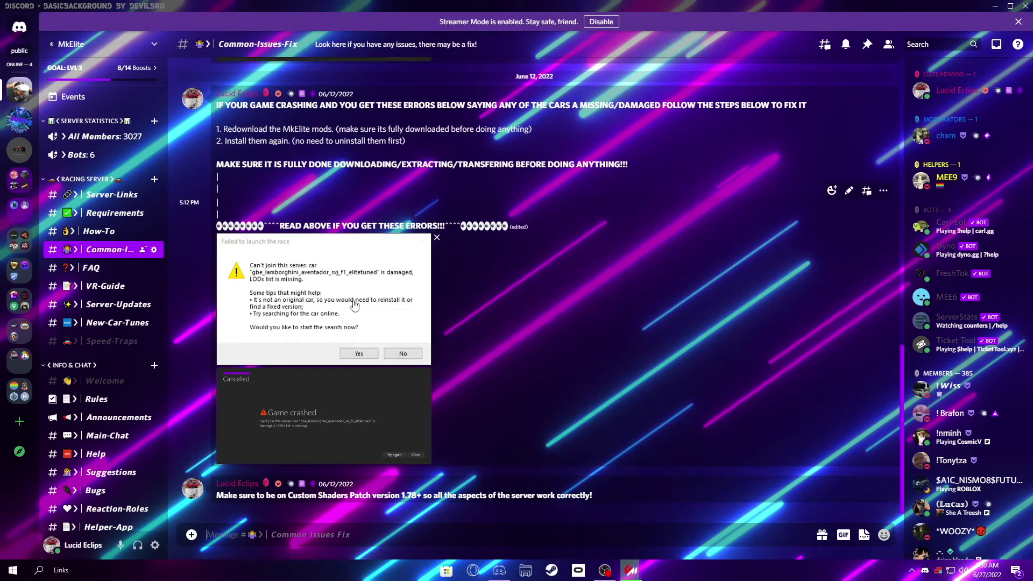
Step: Examine the Assetto Corsa crash error screenshots in the Common-Issues-Fix channel and enlarge the unexpected-error image
scroll(354, 305, "up", 2)
scroll(351, 397, "up", 6)
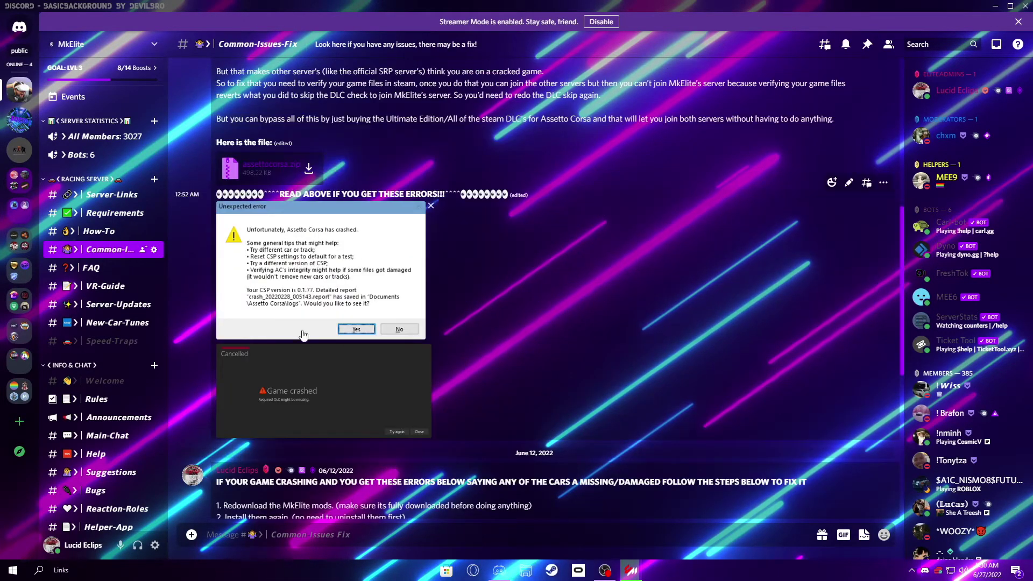
scroll(302, 291, "up", 4)
scroll(301, 293, "down", 4)
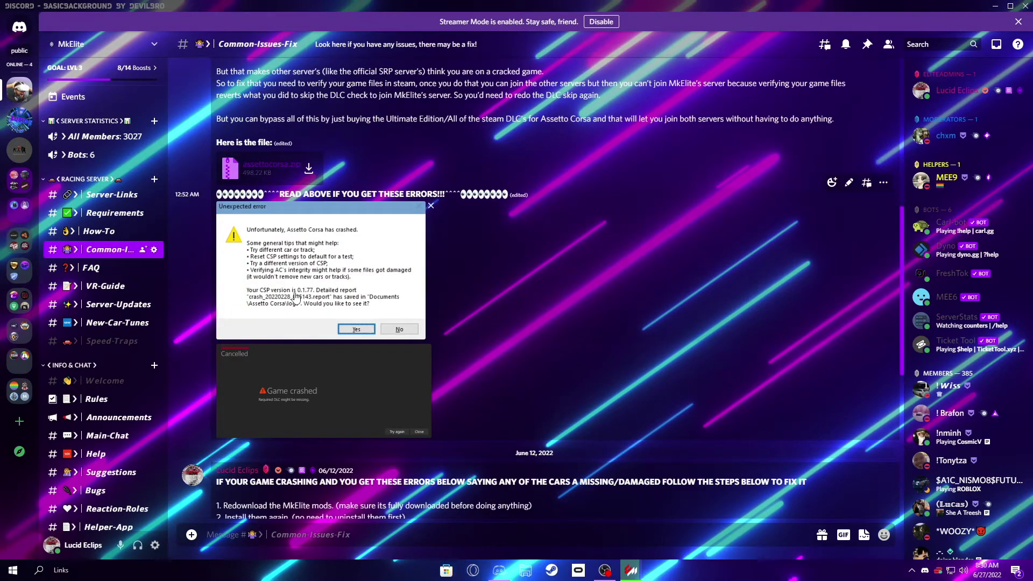
left_click(299, 295)
left_click(322, 273)
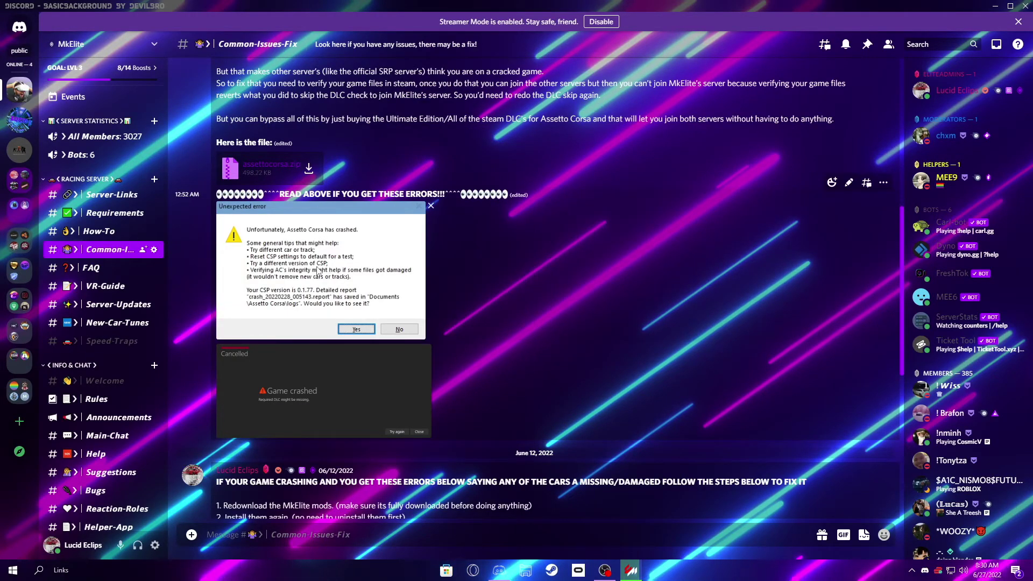
left_click(318, 271)
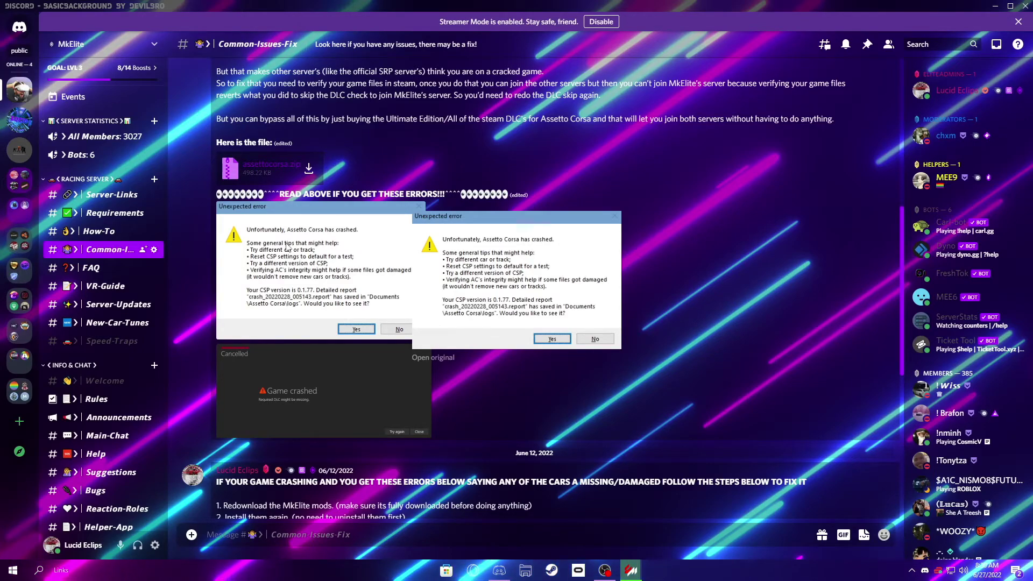
Step: Close the enlarged image and read the May 28 post on fixing crashes with assettocorsa.zip, plus the posts around it
scroll(286, 246, "up", 3)
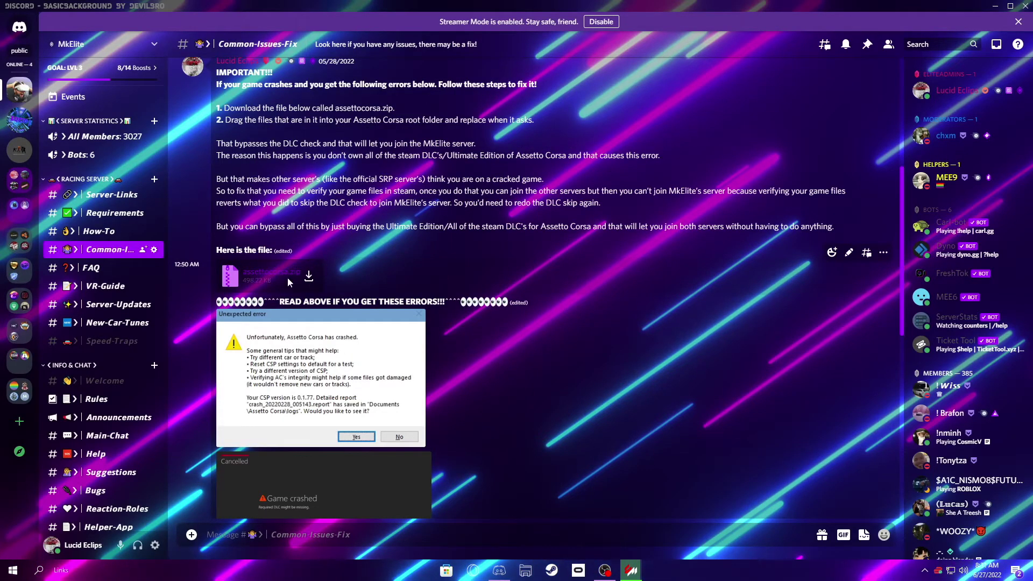
scroll(323, 291, "up", 1)
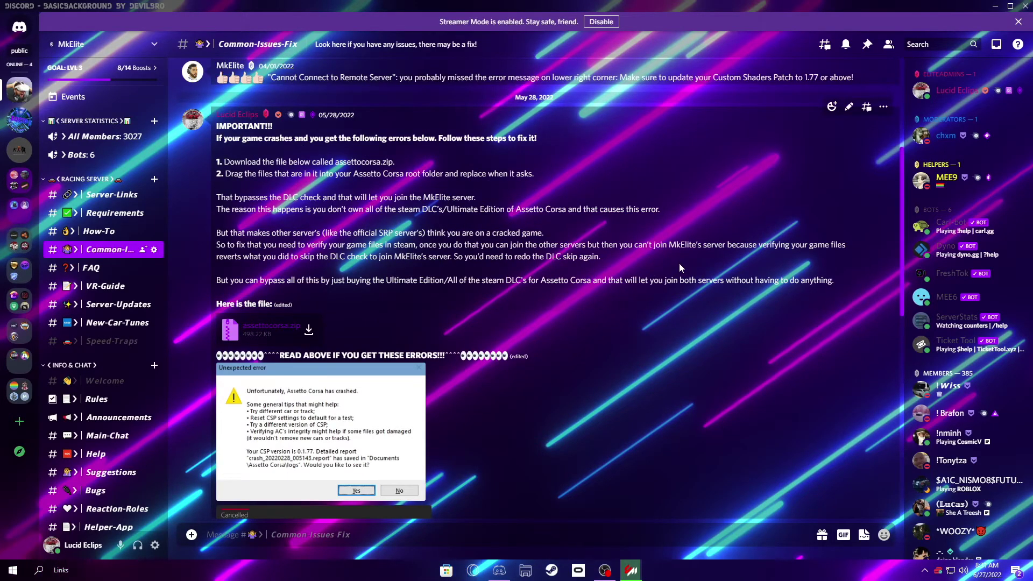
scroll(663, 276, "up", 1)
scroll(659, 276, "down", 1)
scroll(672, 269, "up", 1)
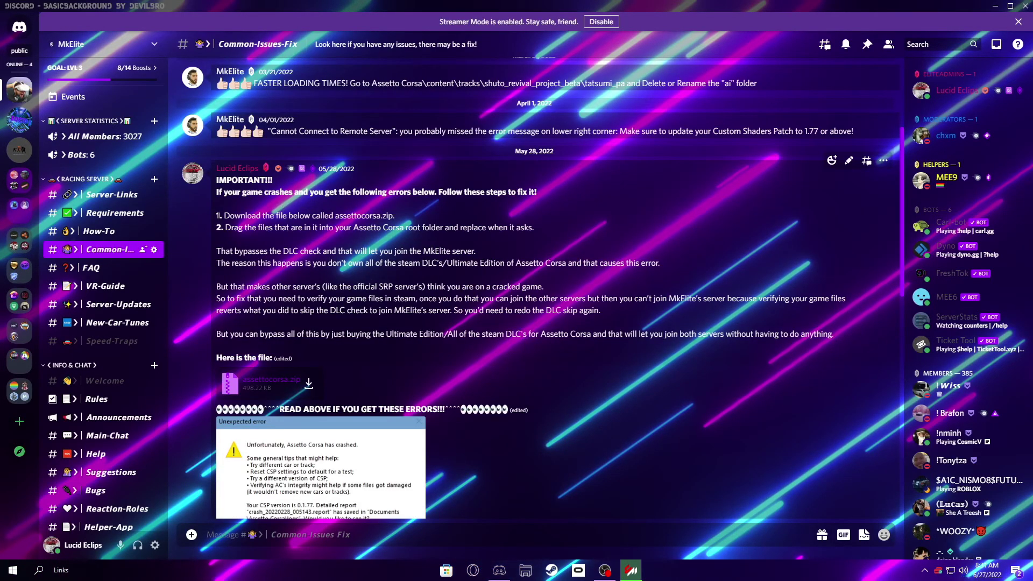
scroll(464, 355, "down", 5)
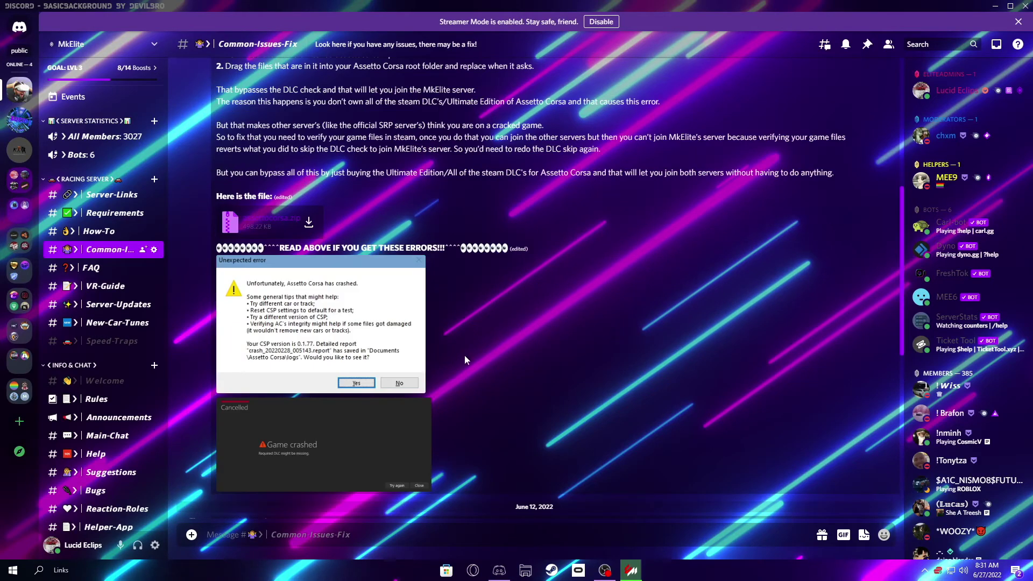
scroll(464, 355, "down", 6)
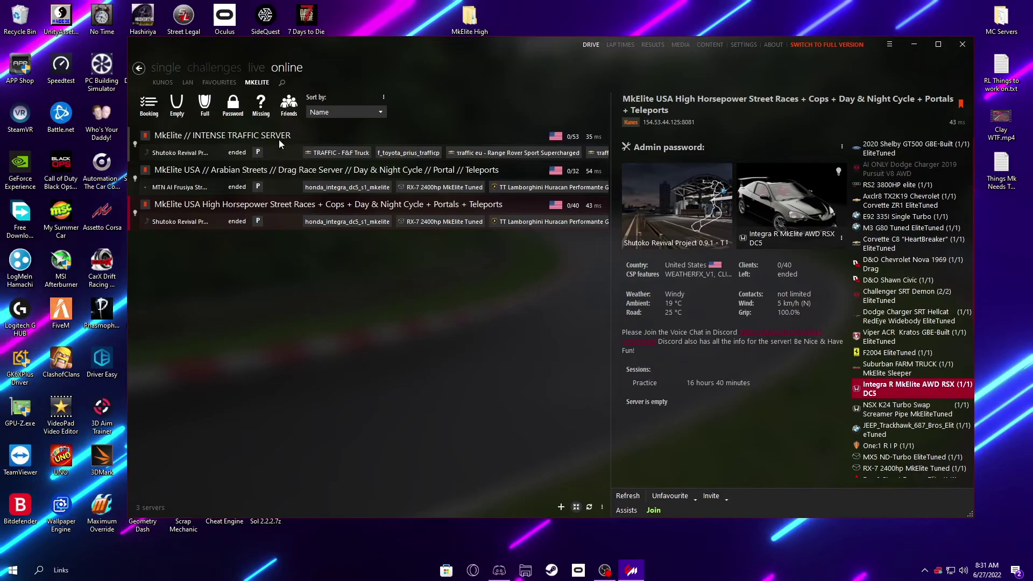
Step: Switch to Content Manager and view the details of the Intense Traffic, Arabian Streets and High Horsepower servers
left_click(278, 138)
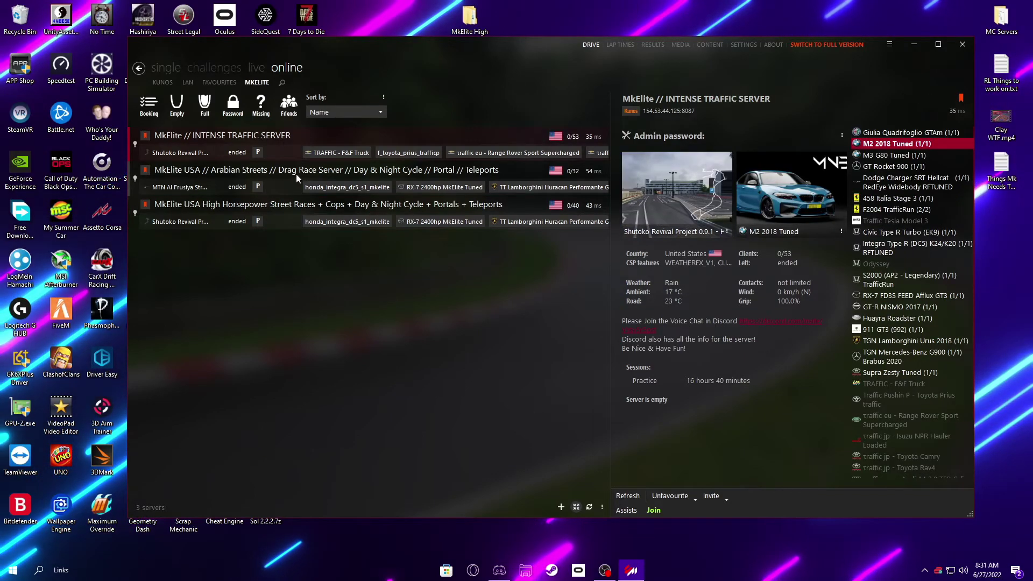
left_click(296, 172)
left_click(542, 137)
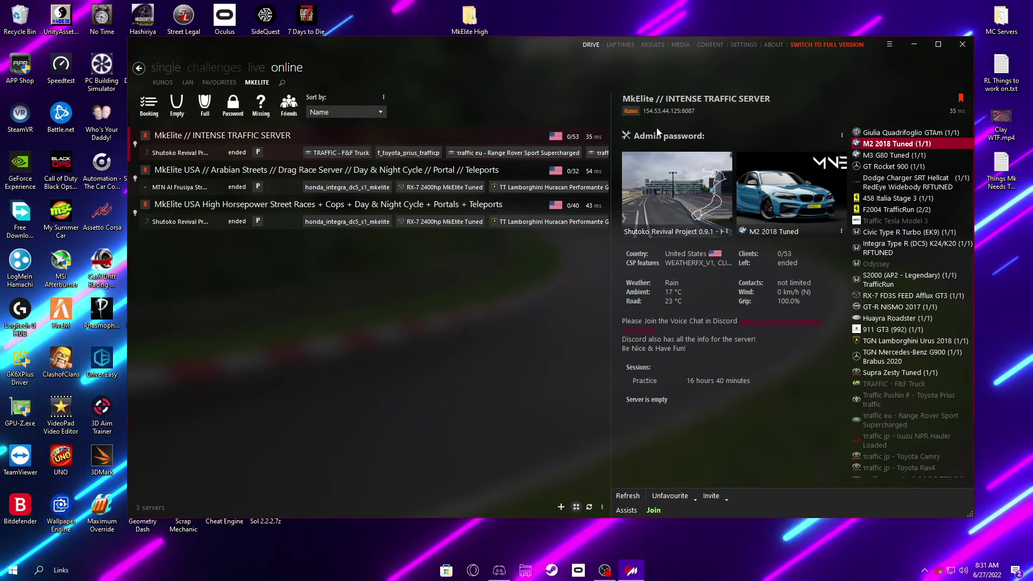
key("Down")
left_click(452, 207)
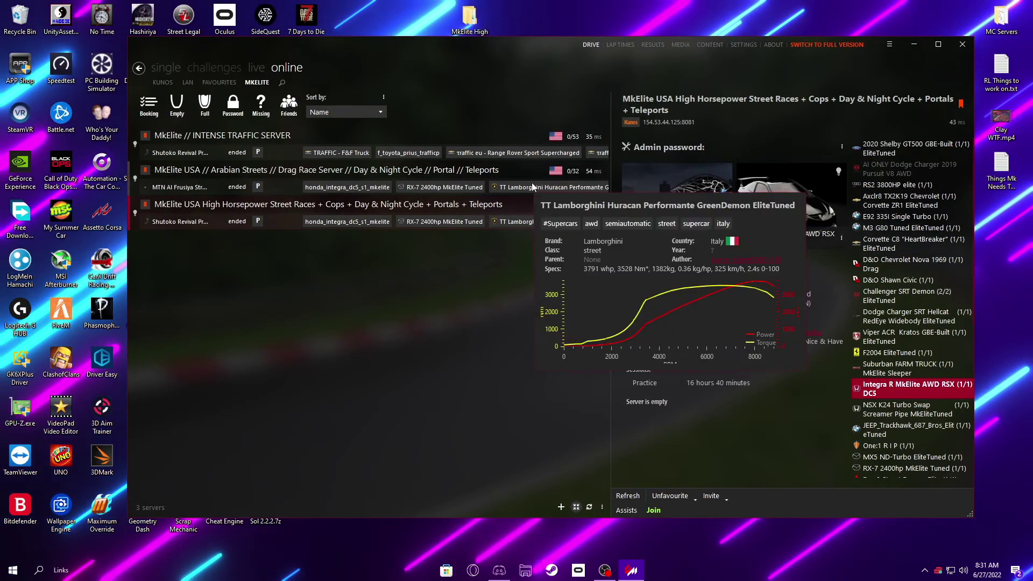
Step: Preview several cars offered on the High Horsepower server, including the Challenger SRT Demon and Suburban Farm Truck, ending on the Corvette C8 "HeartBreaker"
left_click(909, 296)
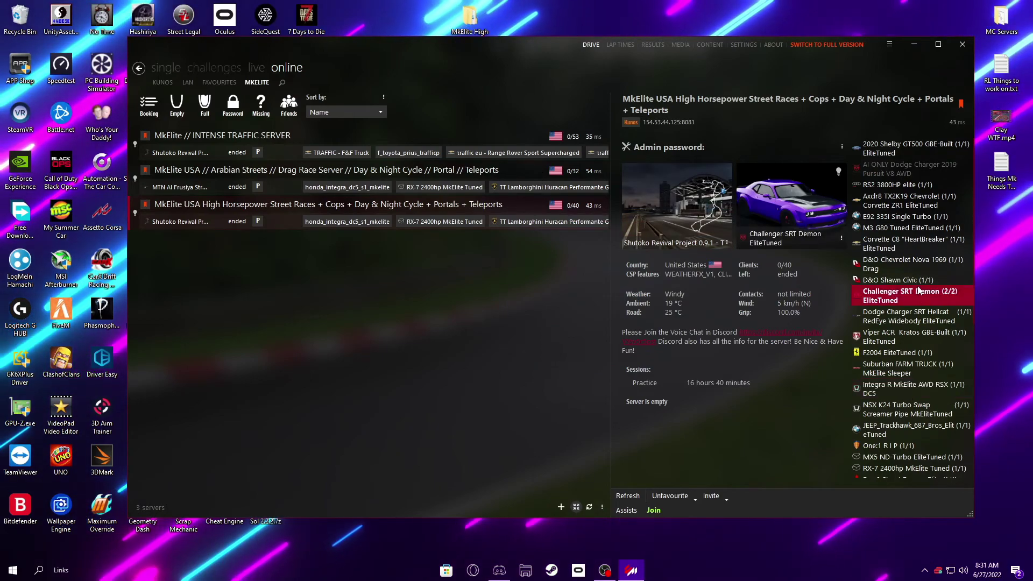
left_click(909, 264)
left_click(909, 243)
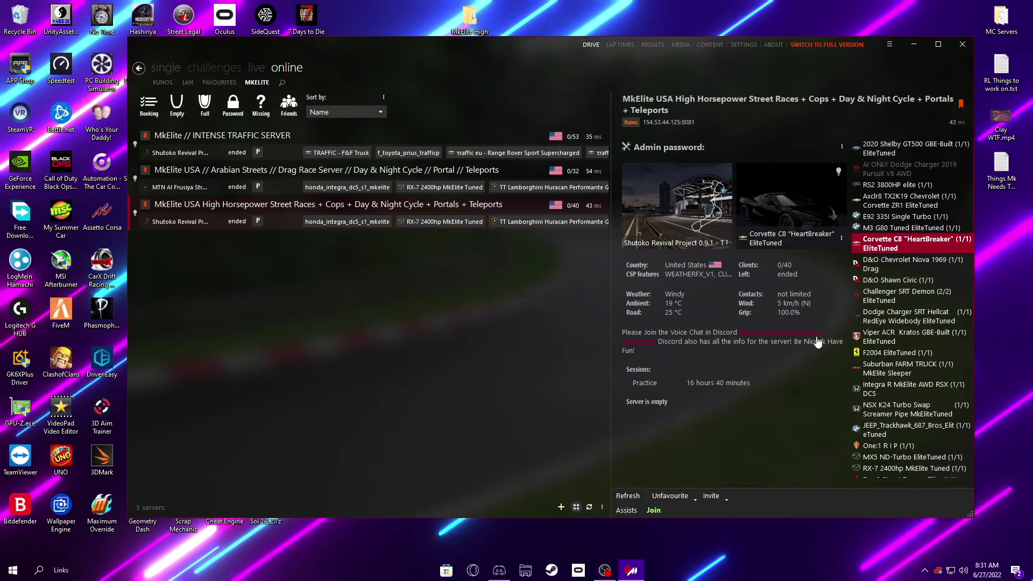
left_click(909, 317)
left_click(909, 296)
left_click(915, 369)
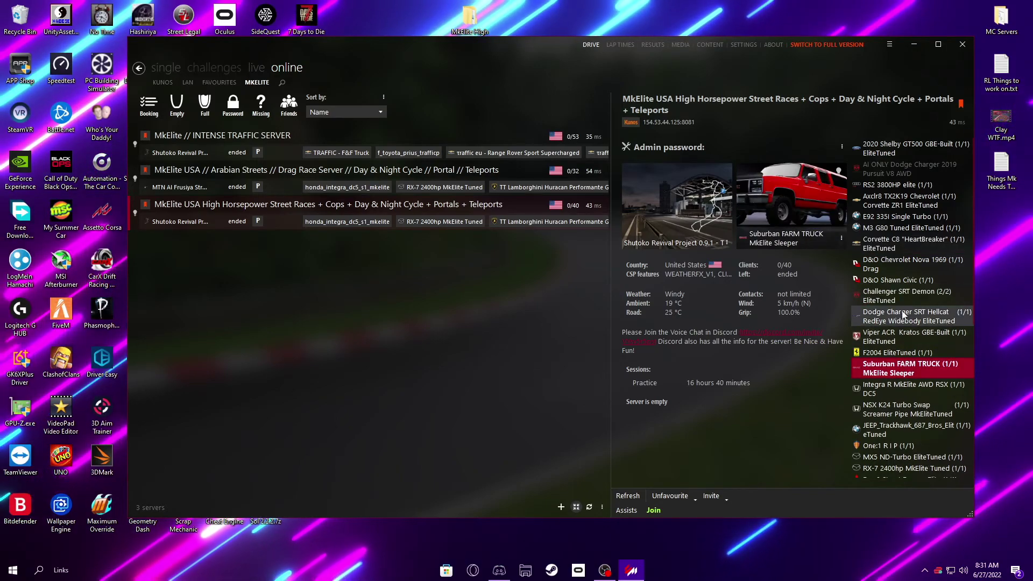
left_click(898, 239)
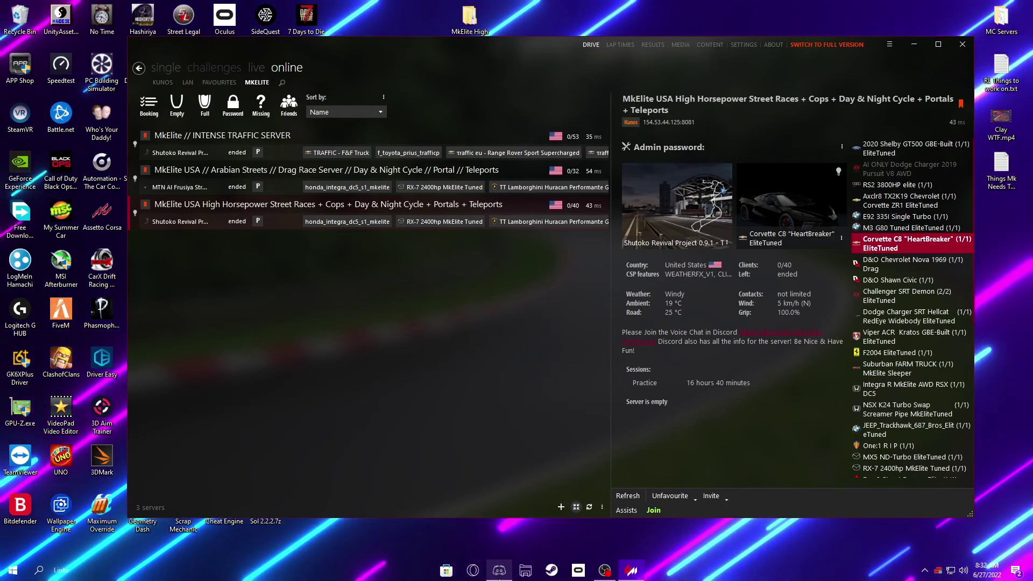
Step: Compare the three MkElite servers' tracks and car lists once more, ending on the Arabian Streets drag race server
mouse_move(497, 569)
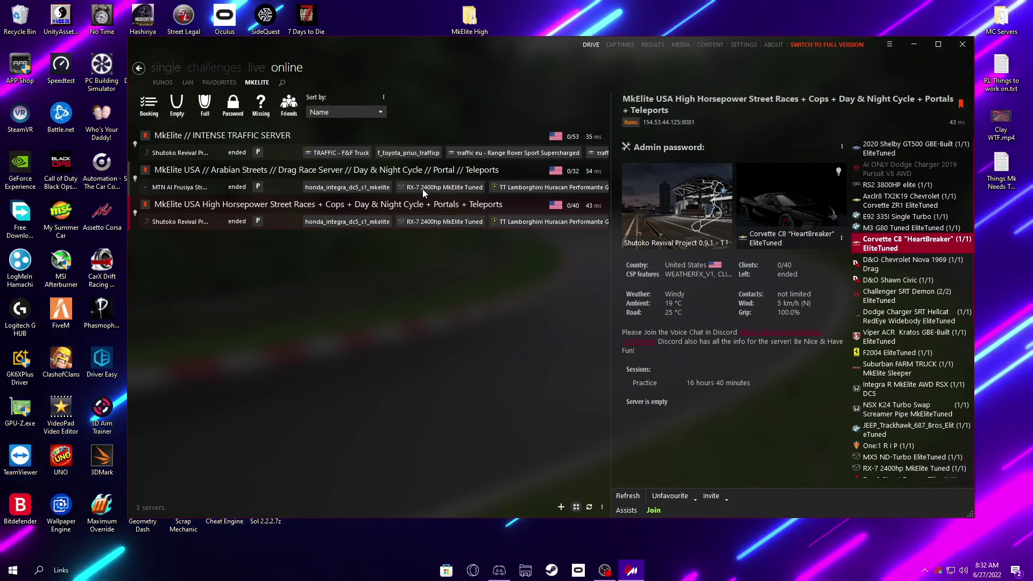
left_click(409, 144)
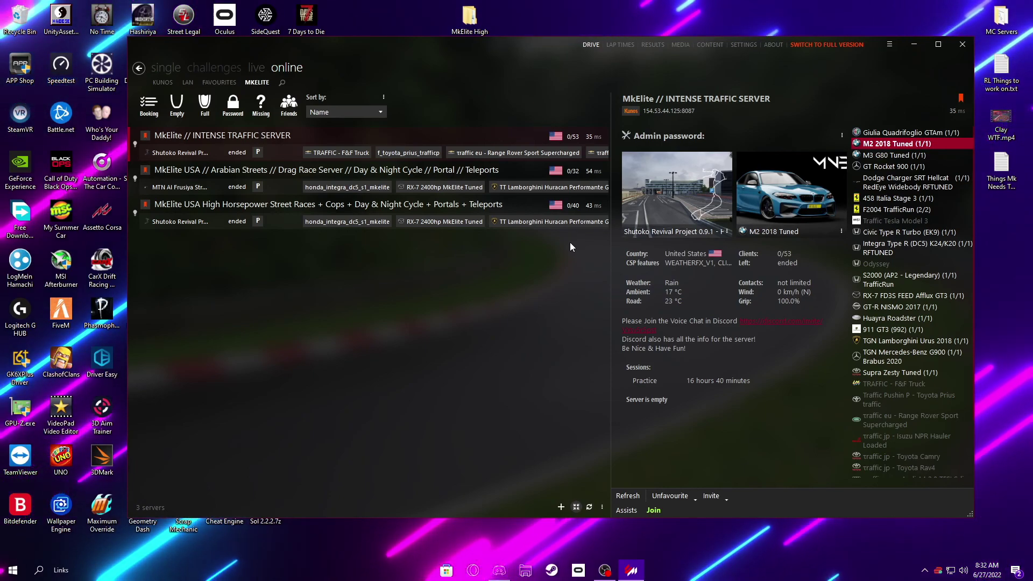
mouse_move(568, 228)
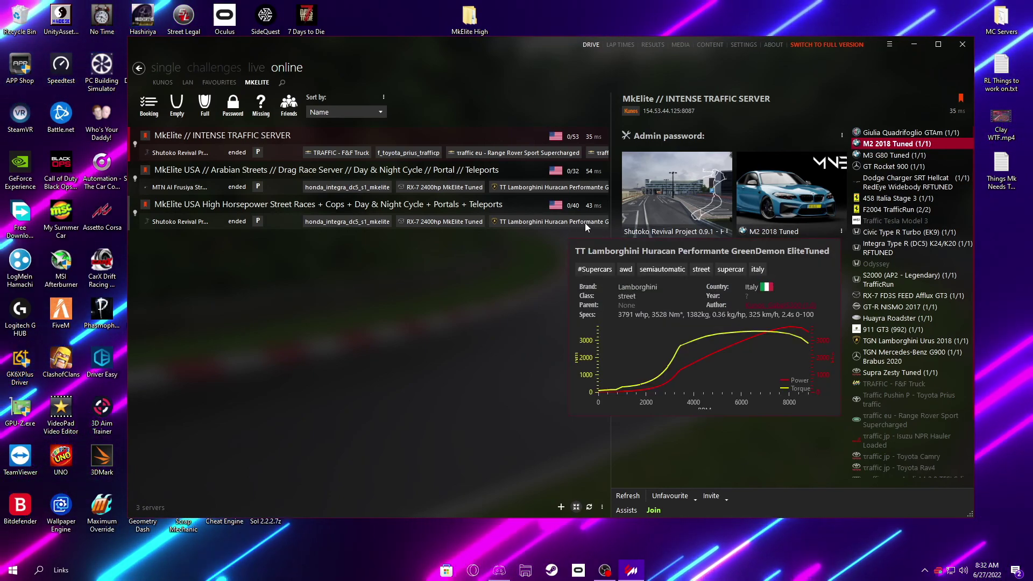
left_click(559, 213)
left_click(508, 180)
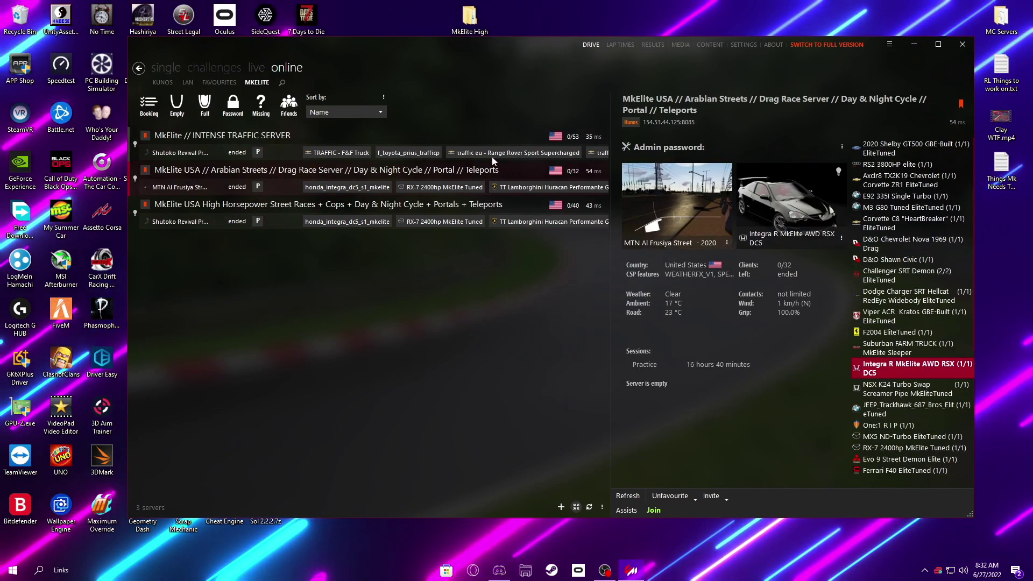
key("Up")
left_click(506, 180)
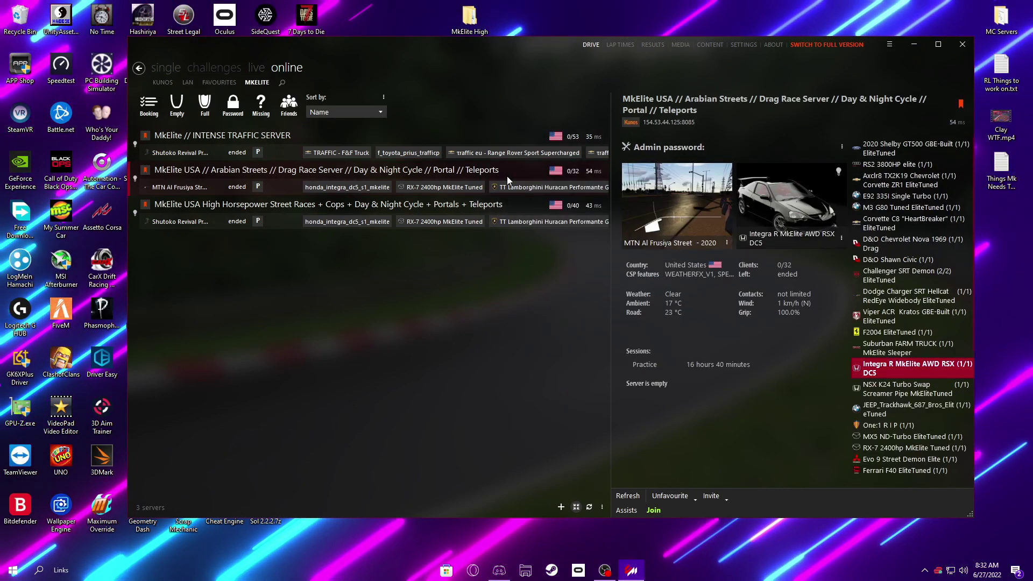